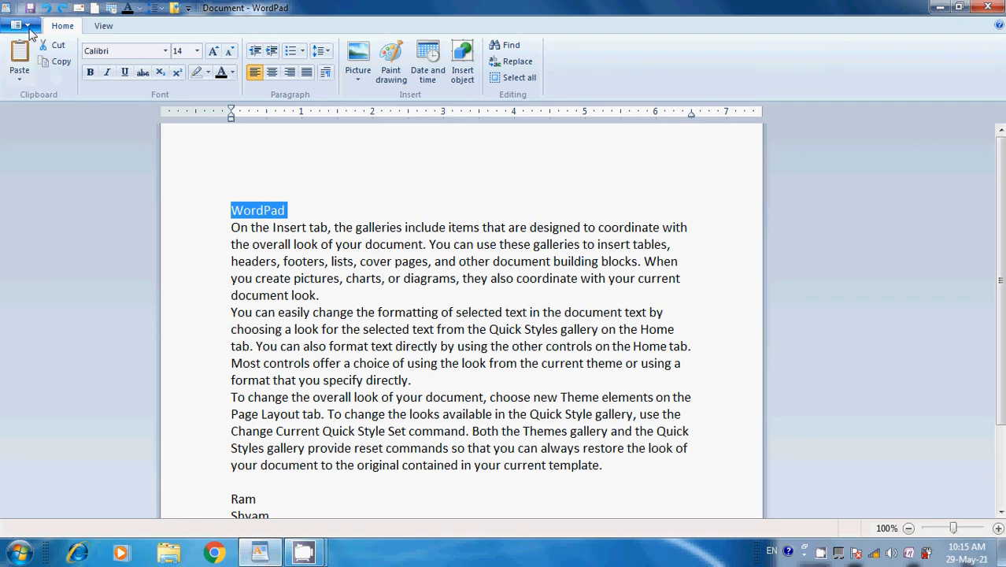
{"action": "left_click", "coordinate": [23, 25]}
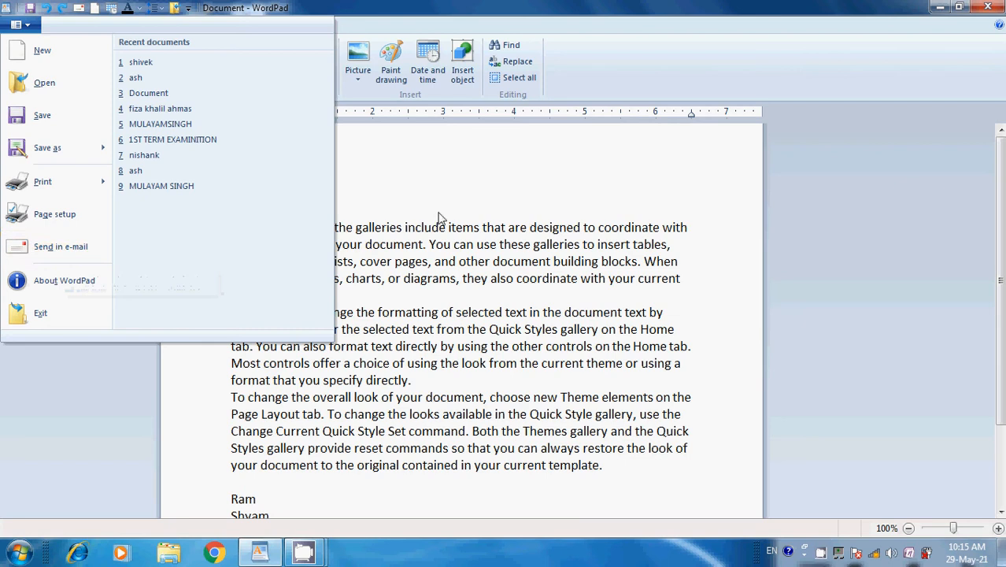
{"action": "left_click", "coordinate": [489, 209]}
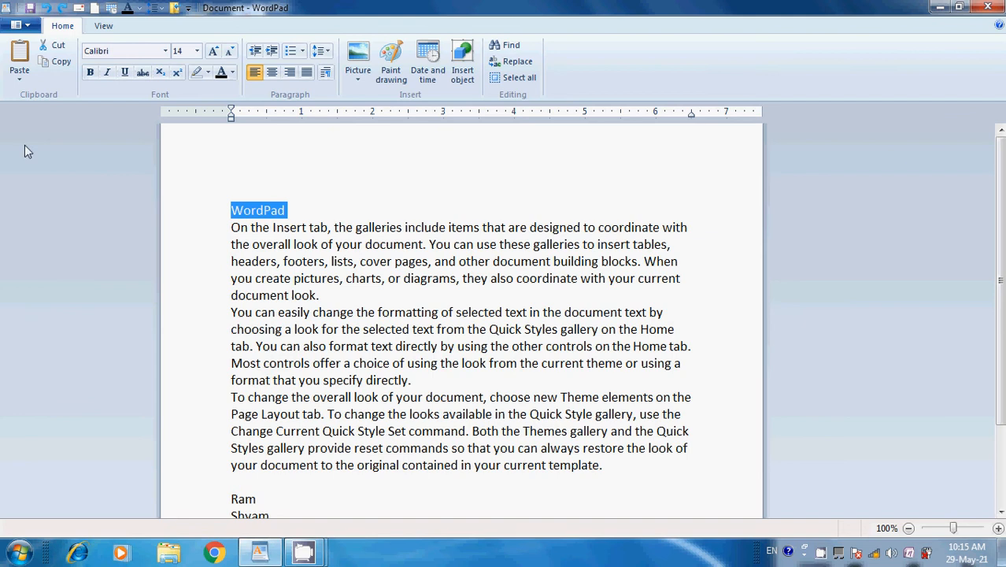
{"action": "left_click", "coordinate": [19, 24]}
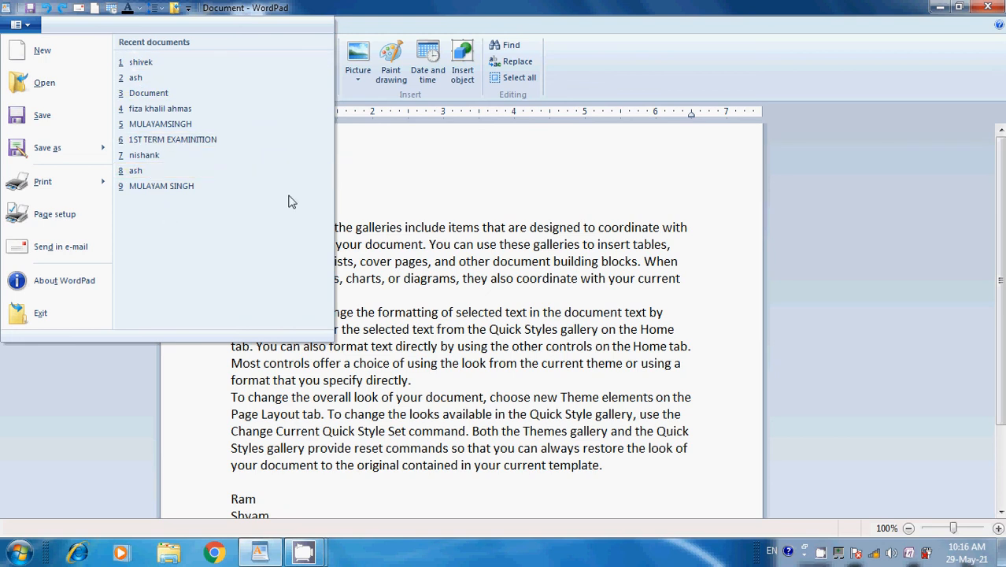
{"action": "left_click", "coordinate": [400, 191]}
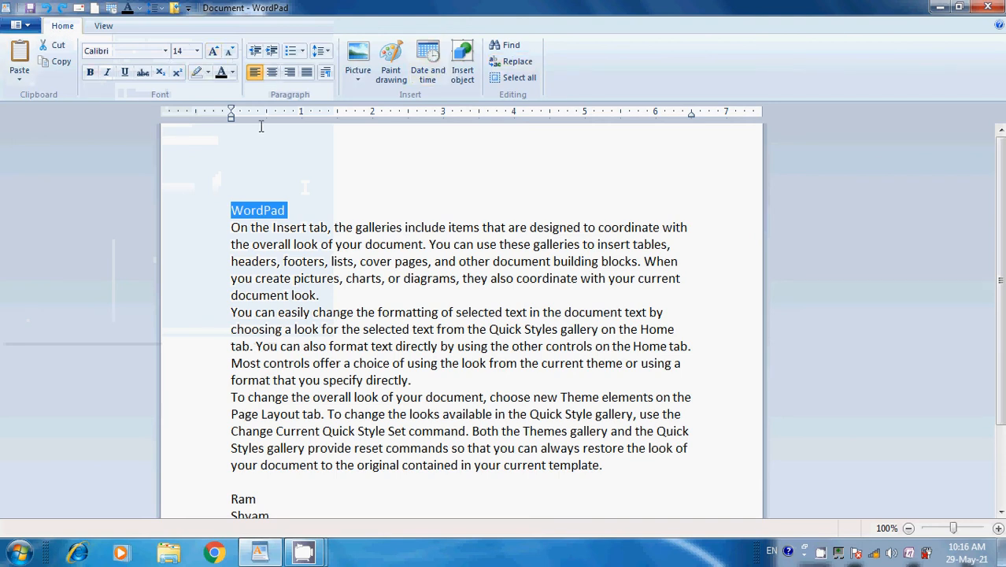
{"action": "left_click", "coordinate": [324, 221]}
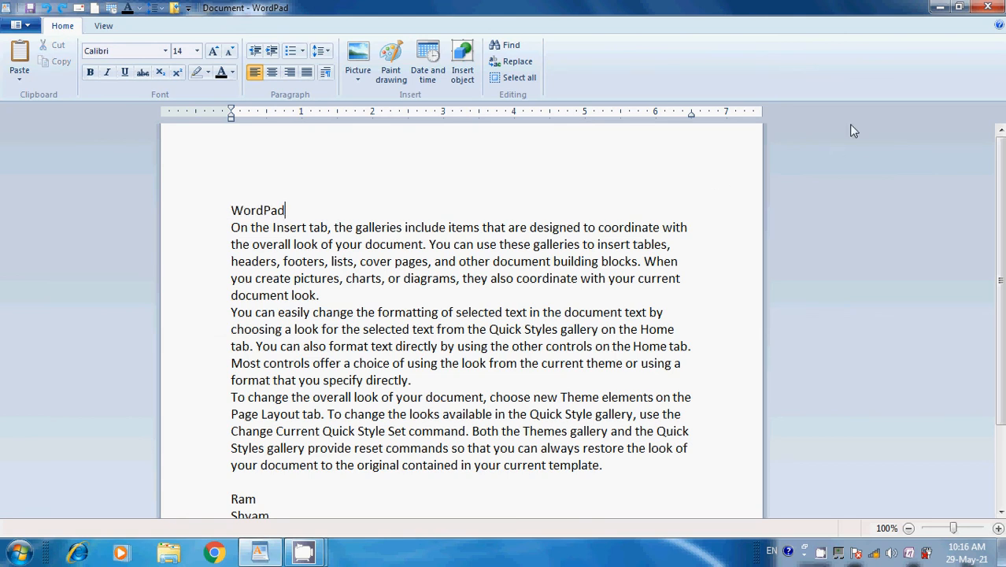
- Minimize the document window and search the computer's programs and files for "word"
{"action": "left_click", "coordinate": [941, 9]}
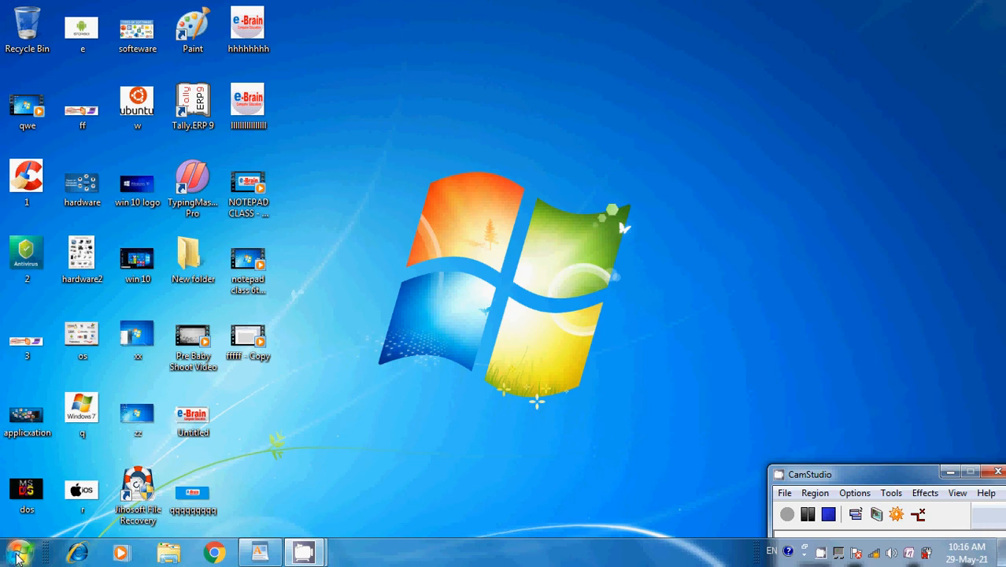
{"action": "left_click", "coordinate": [20, 551]}
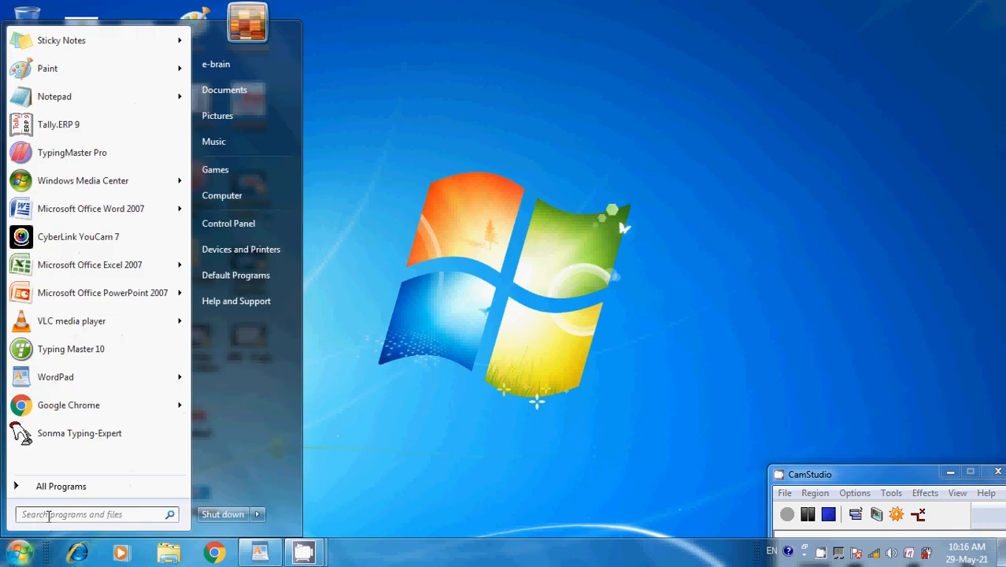
{"action": "left_click", "coordinate": [49, 516]}
{"action": "type", "text": "word"}
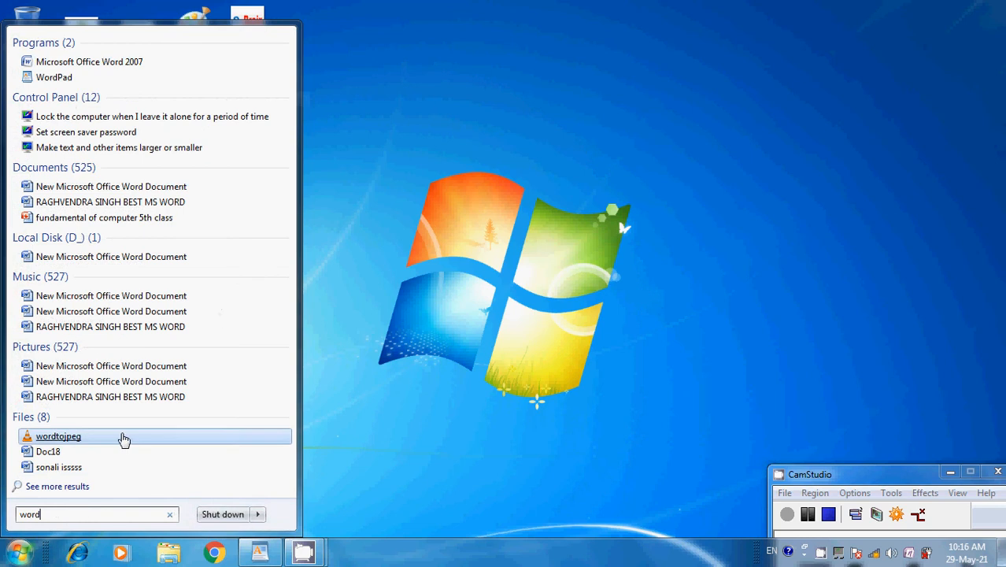
{"action": "left_click", "coordinate": [421, 434]}
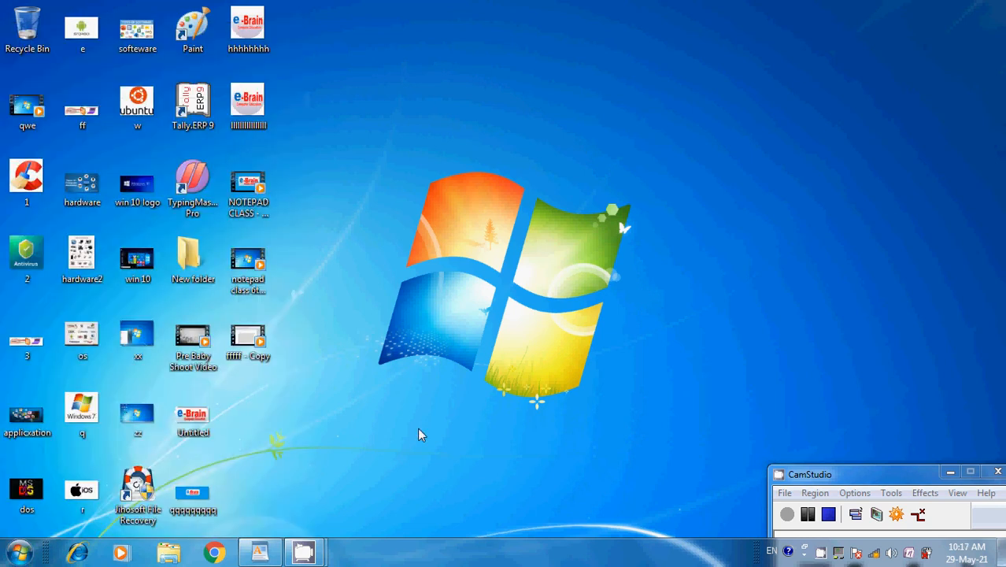
- Browse the list of all installed programs and expand the Accessories group to locate WordPad
{"action": "left_click", "coordinate": [21, 552]}
{"action": "left_click", "coordinate": [47, 489]}
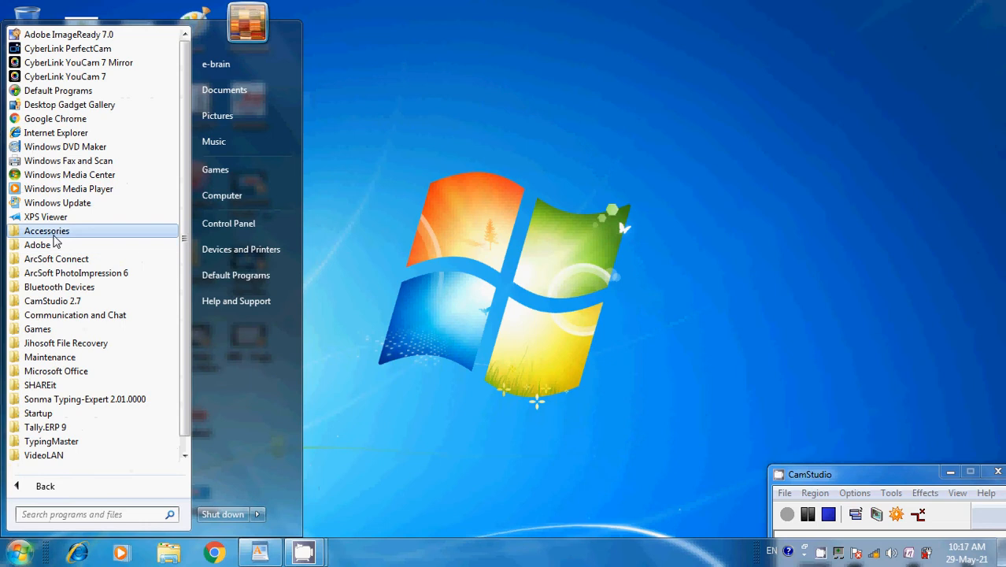
{"action": "left_click", "coordinate": [52, 233]}
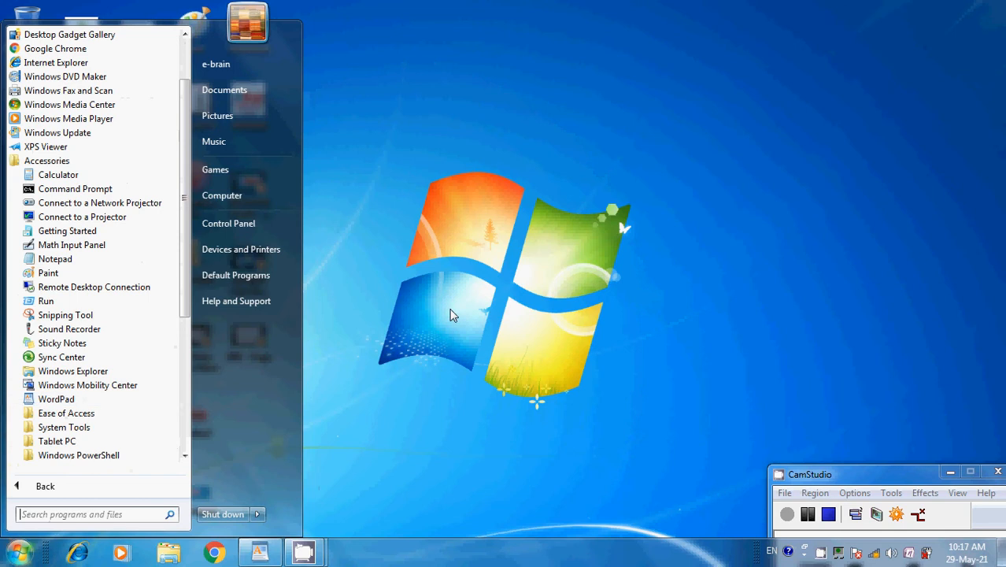
{"action": "left_click", "coordinate": [319, 361]}
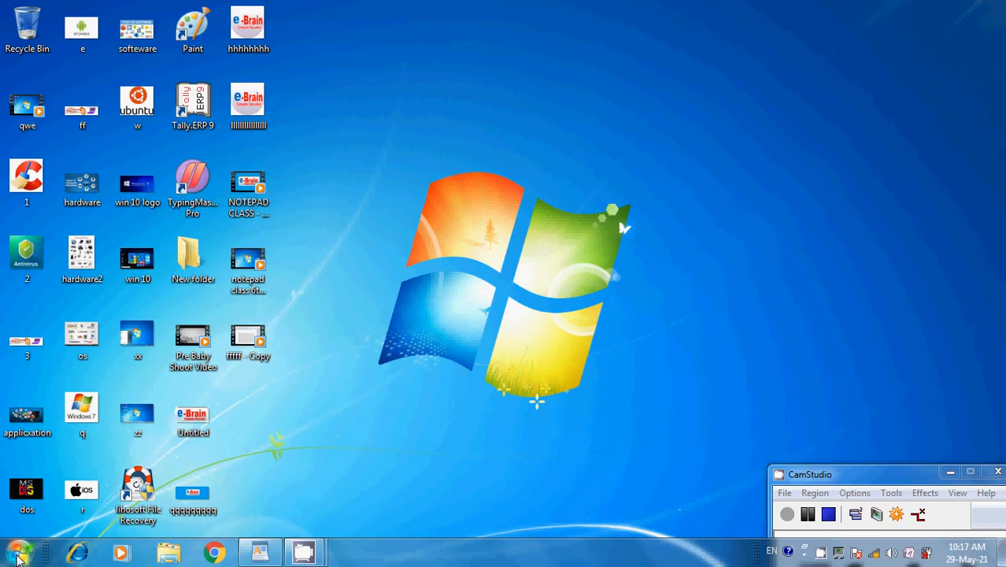
- View the pinned and recent documents offered for WordPad in the Start menu
{"action": "left_click", "coordinate": [19, 554]}
{"action": "mouse_move", "coordinate": [56, 380]}
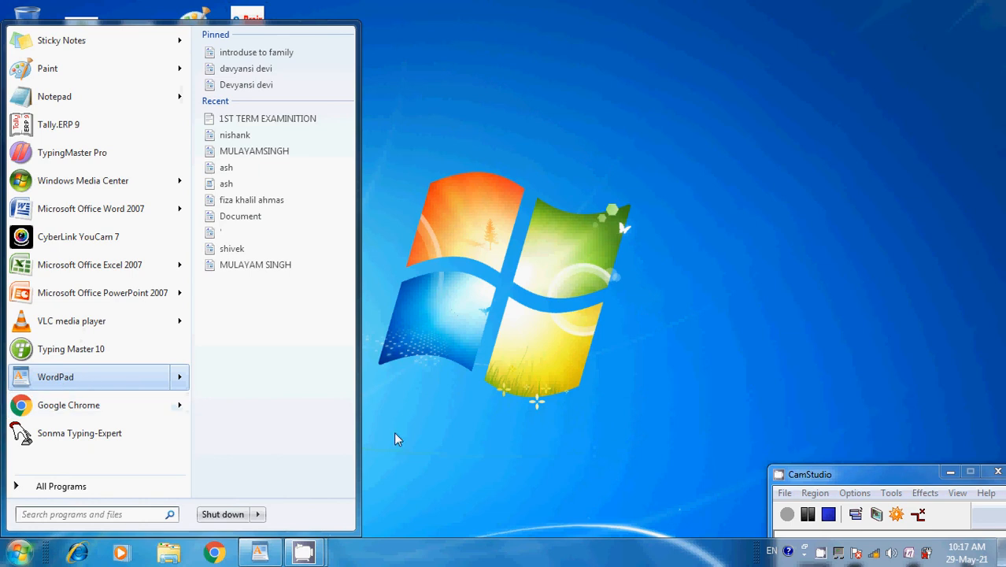
{"action": "left_click", "coordinate": [475, 403]}
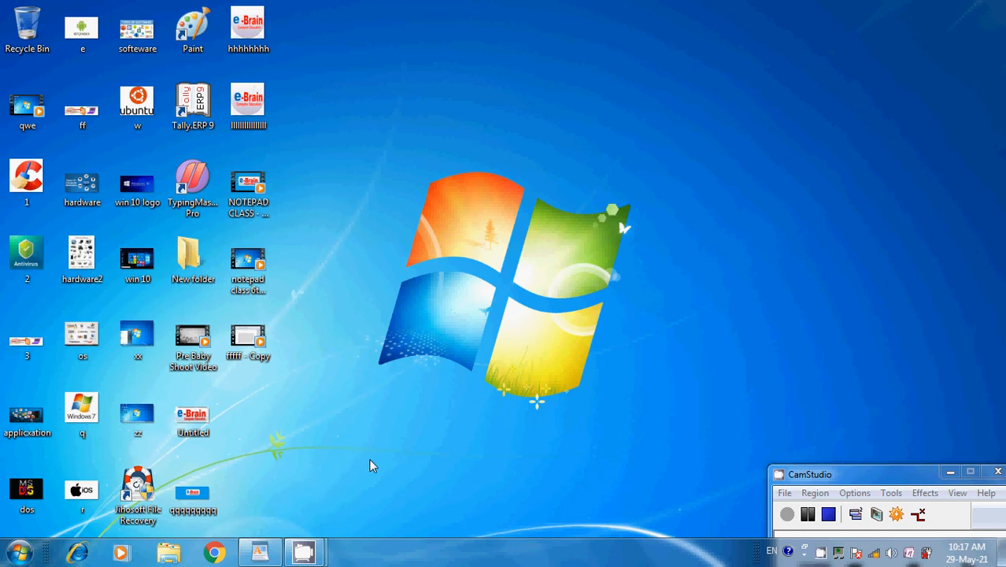
- Return to the minimized WordPad document and look over its view options
{"action": "left_click", "coordinate": [263, 556]}
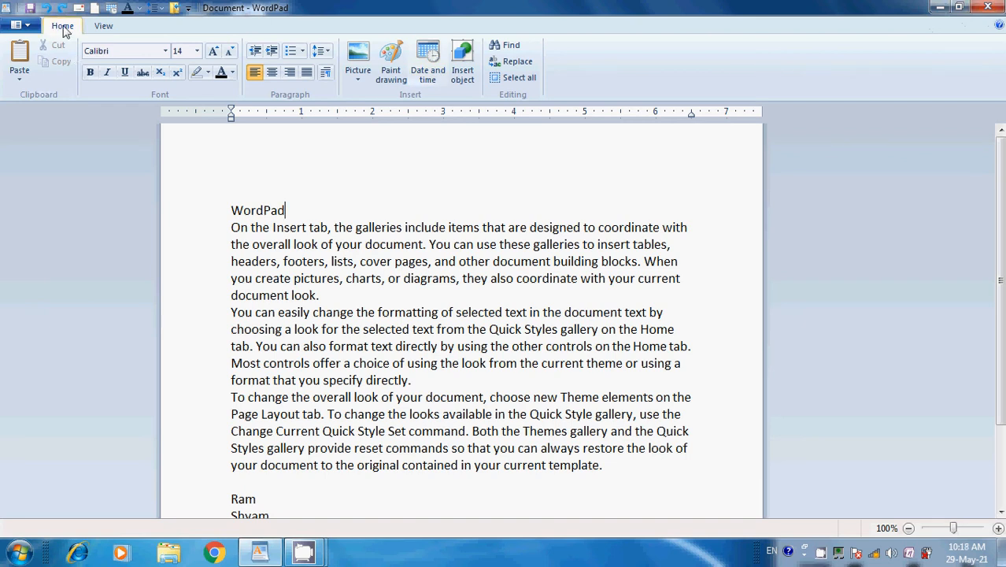
{"action": "left_click", "coordinate": [100, 29]}
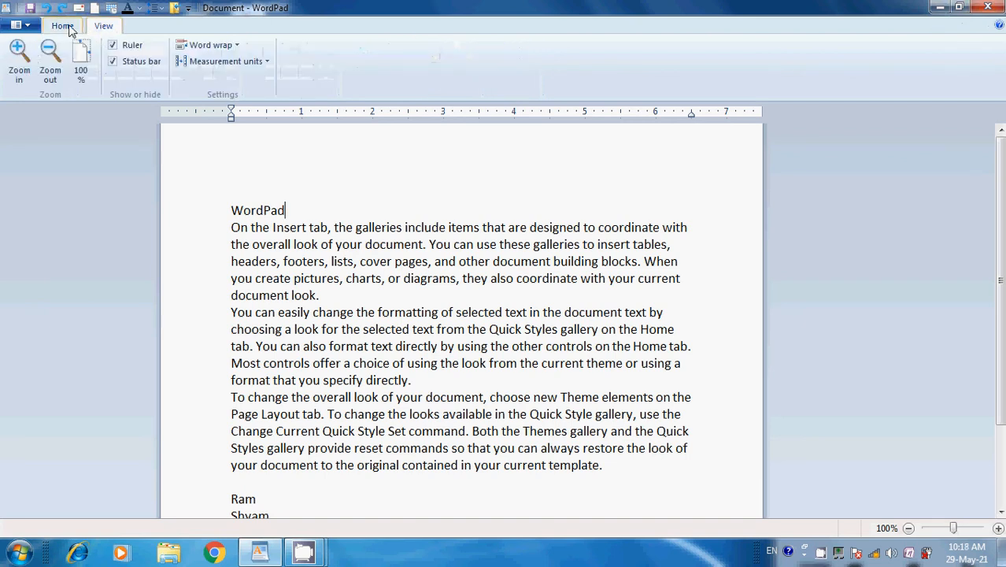
{"action": "left_click", "coordinate": [63, 27]}
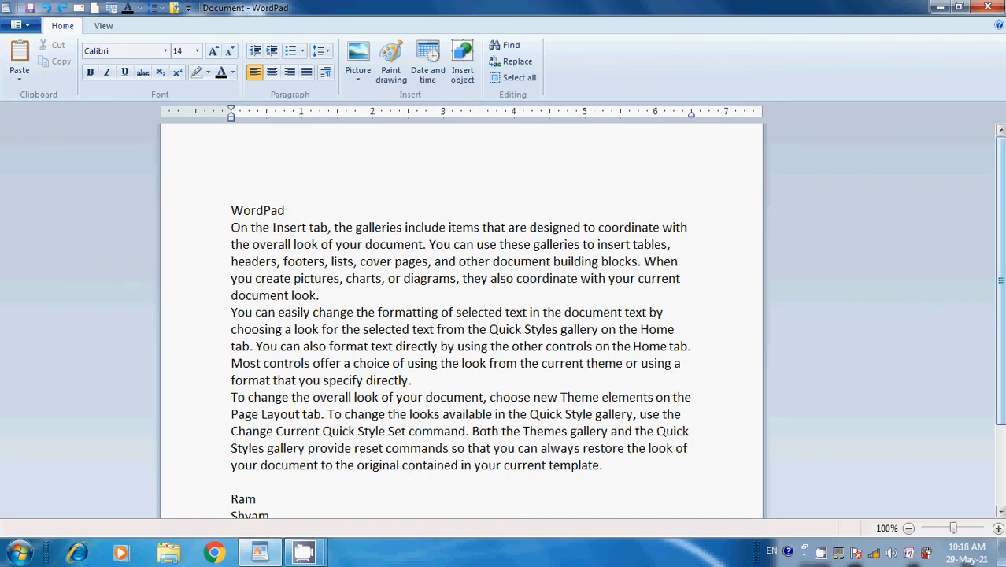
- Cut the first name in the list below the paragraphs and paste it on the line under the last name
{"action": "scroll", "coordinate": [1000, 315], "scroll_direction": "down", "scroll_amount": 2}
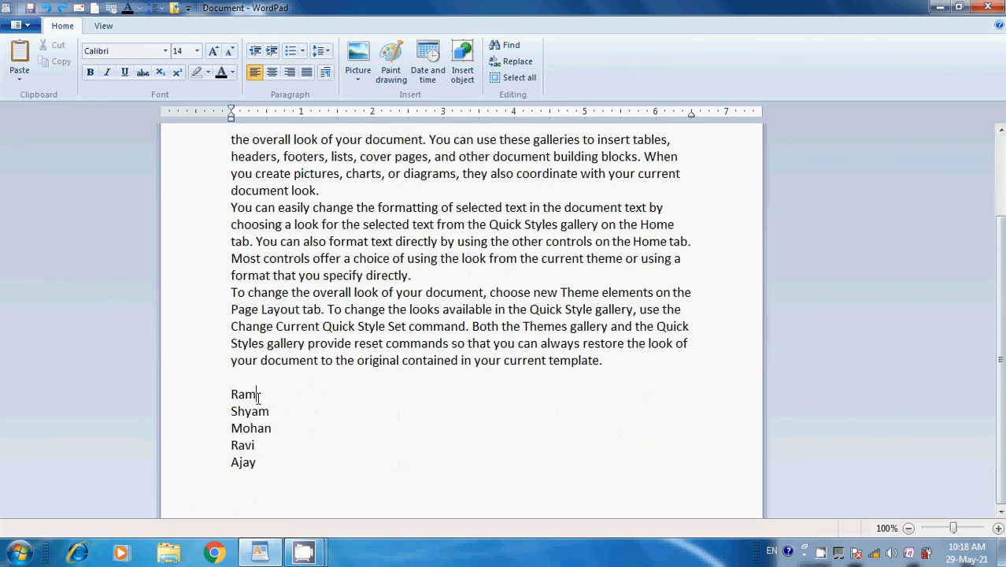
{"action": "left_click_drag", "start_coordinate": [260, 393], "coordinate": [229, 393]}
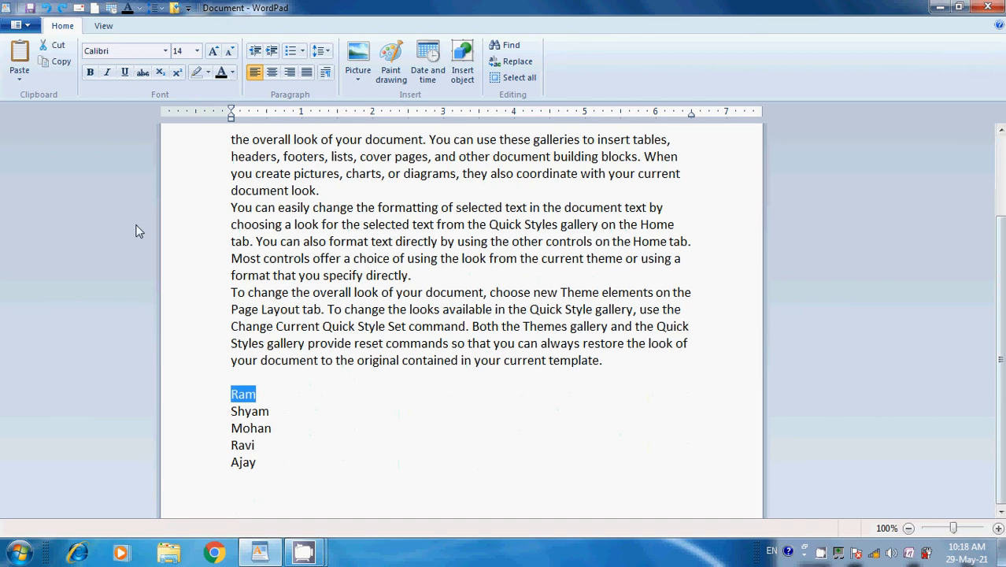
{"action": "left_click", "coordinate": [57, 46]}
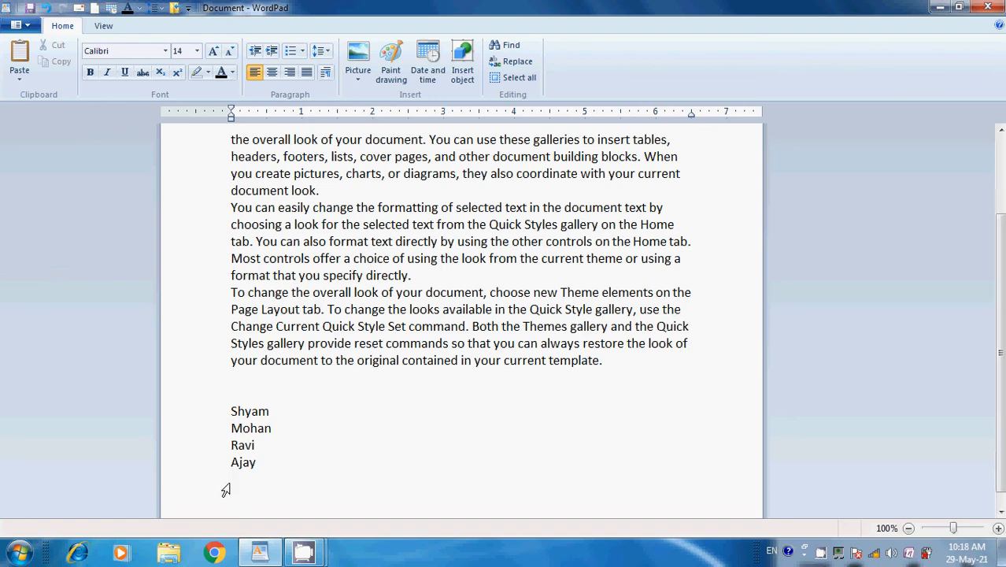
{"action": "left_click", "coordinate": [24, 62]}
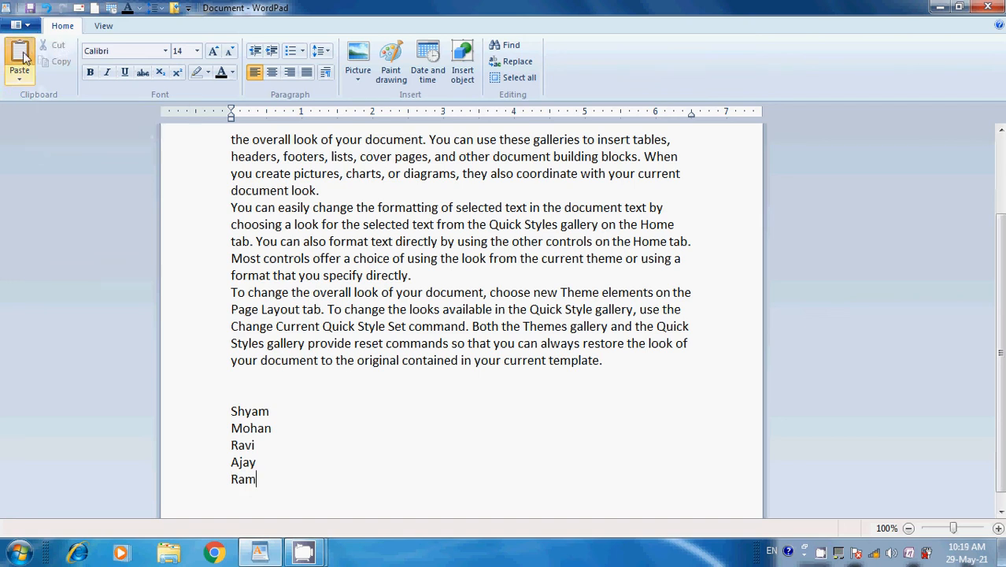
- Paste the cut name five more times on the same line at the end of the list
{"action": "left_click", "coordinate": [22, 54]}
{"action": "left_click", "coordinate": [23, 54]}
{"action": "left_click", "coordinate": [23, 53]}
{"action": "left_click", "coordinate": [23, 55]}
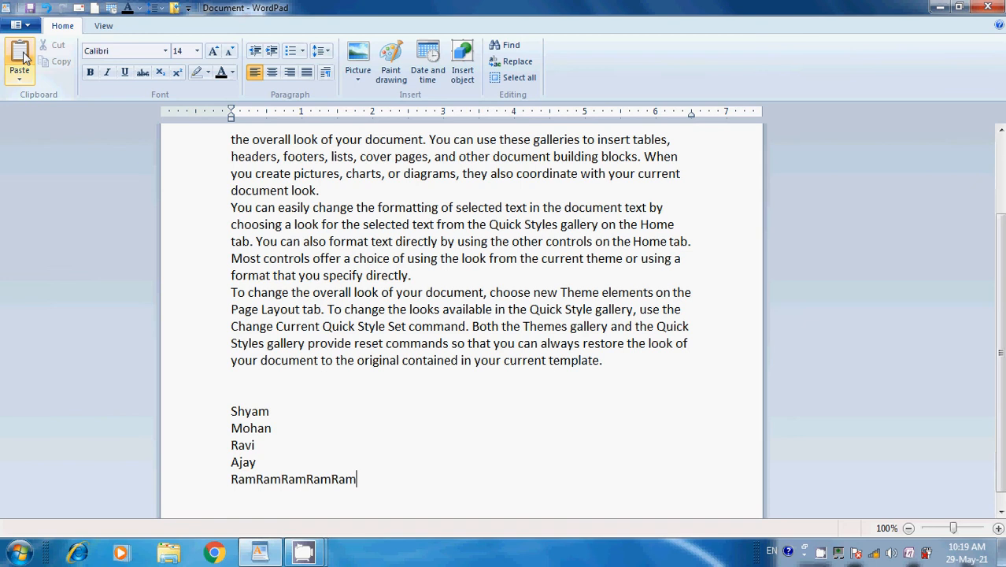
{"action": "left_click", "coordinate": [23, 55]}
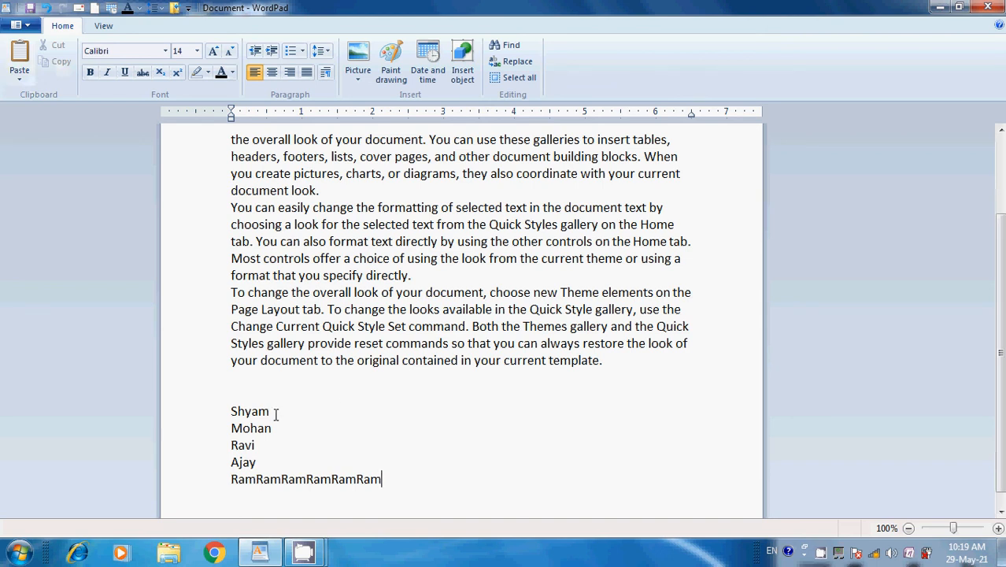
- Copy the name at the top of the list and paste it on the line below the repeated names
{"action": "left_click_drag", "start_coordinate": [276, 414], "coordinate": [234, 413]}
{"action": "key", "text": "ctrl+c"}
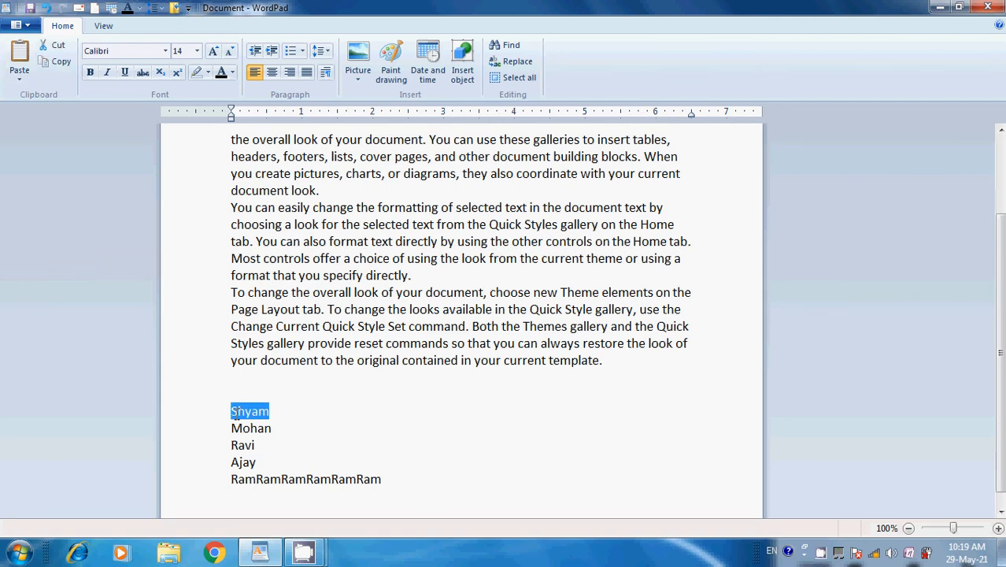
{"action": "left_click", "coordinate": [59, 64]}
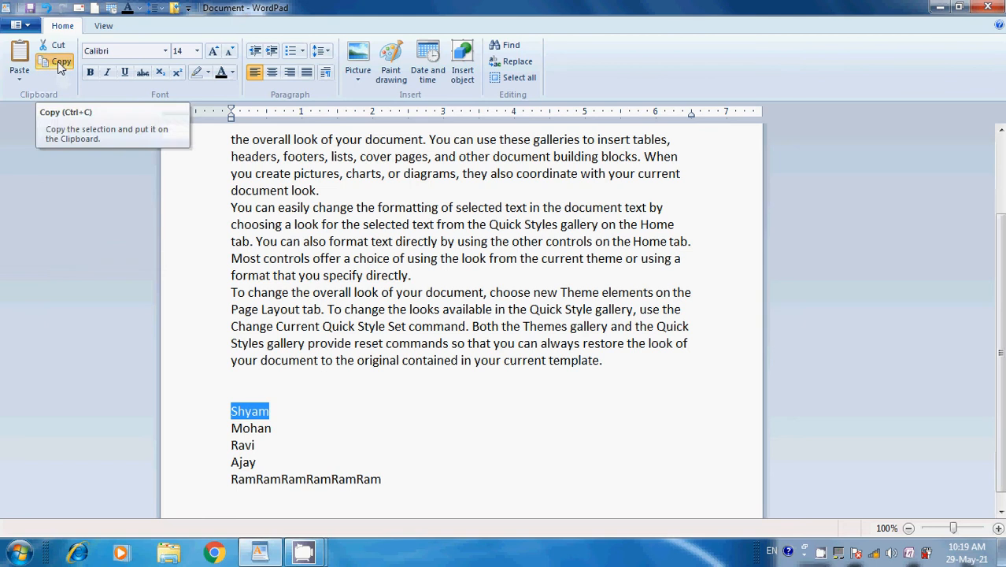
{"action": "left_click", "coordinate": [297, 416]}
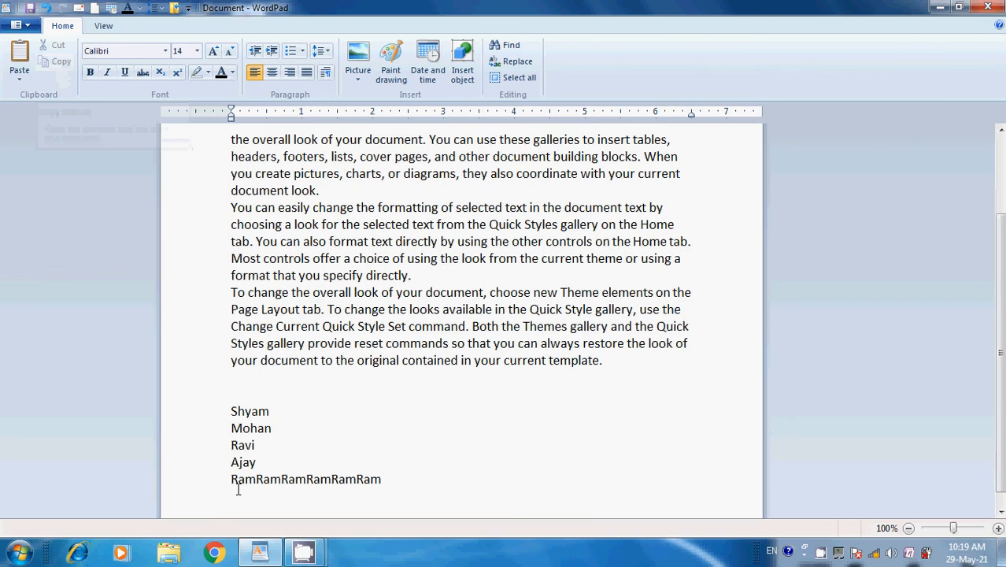
{"action": "left_click", "coordinate": [24, 60]}
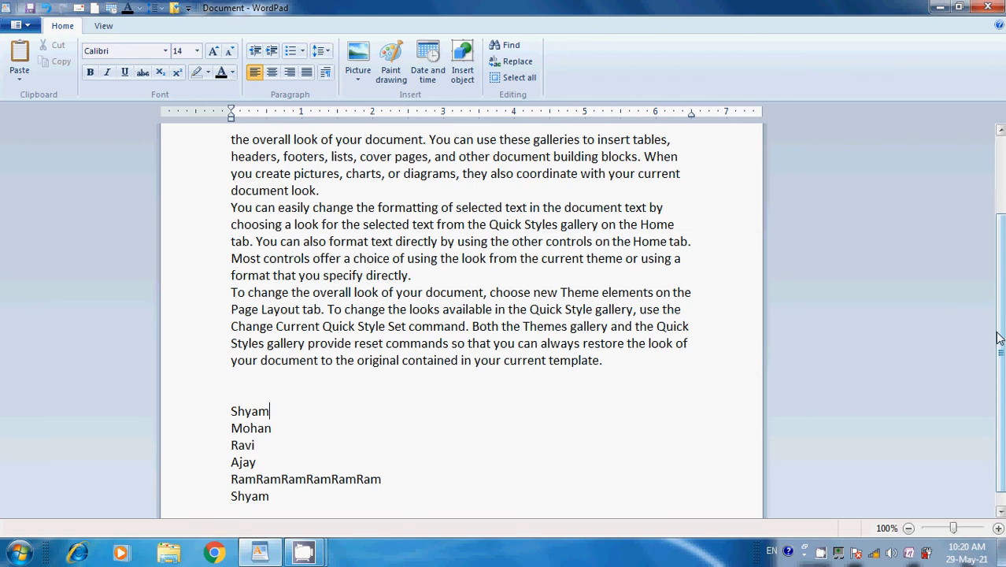
{"action": "left_click_drag", "start_coordinate": [996, 330], "coordinate": [994, 240]}
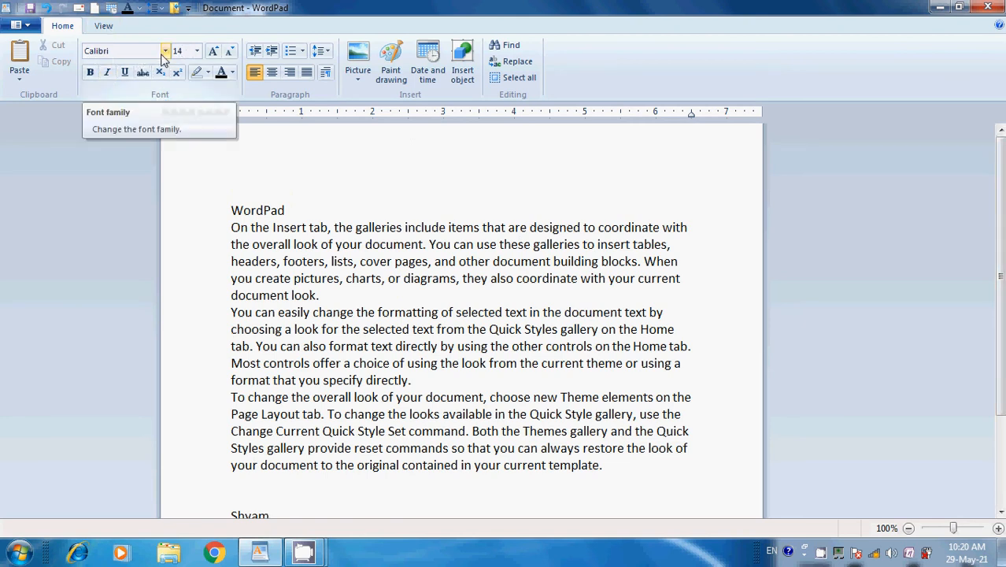
{"action": "left_click", "coordinate": [164, 54]}
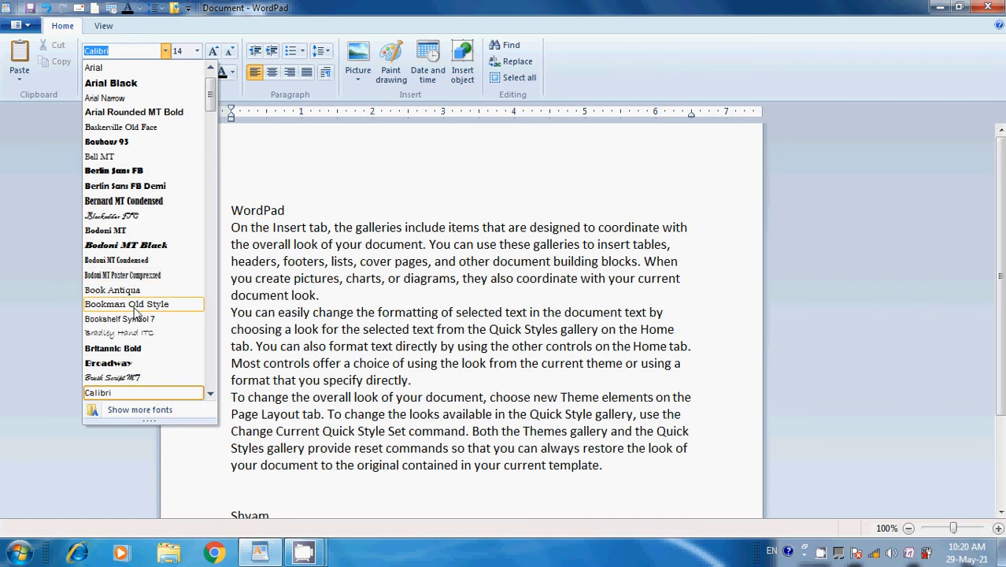
{"action": "left_click", "coordinate": [337, 210]}
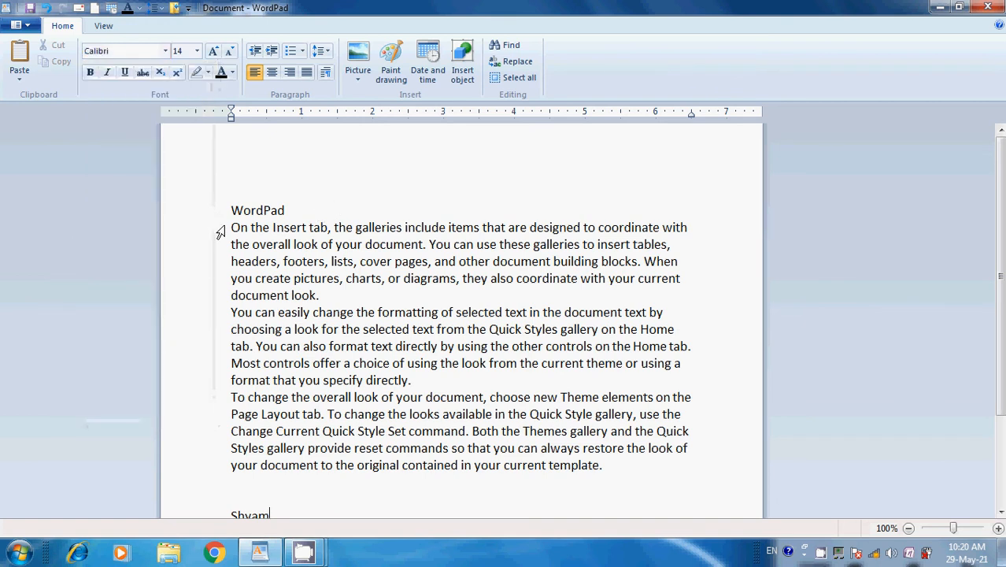
- Preview the Brush Script MT font and size 72 on the body paragraphs, and set their font size to 14
{"action": "left_click_drag", "start_coordinate": [218, 229], "coordinate": [199, 454]}
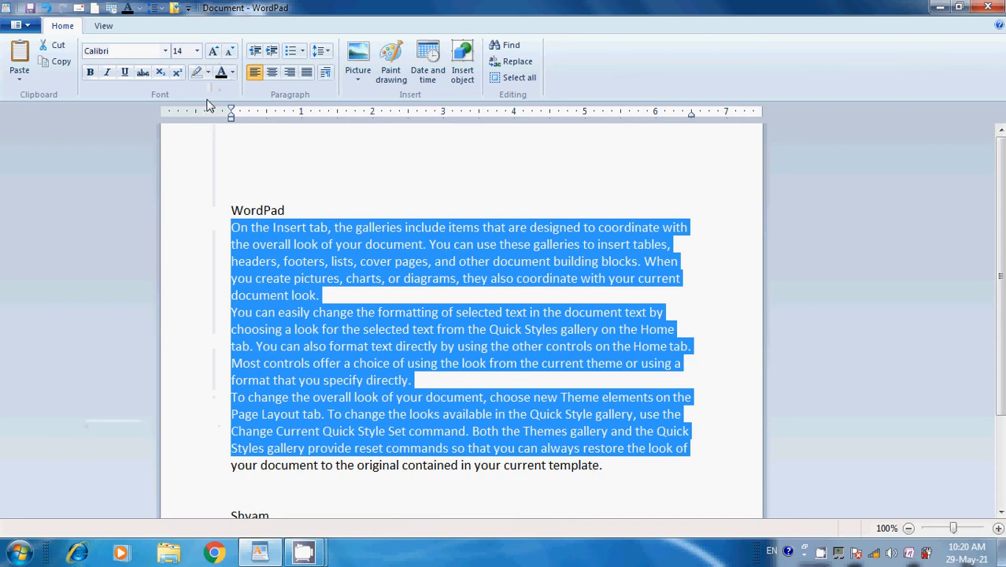
{"action": "left_click", "coordinate": [166, 52]}
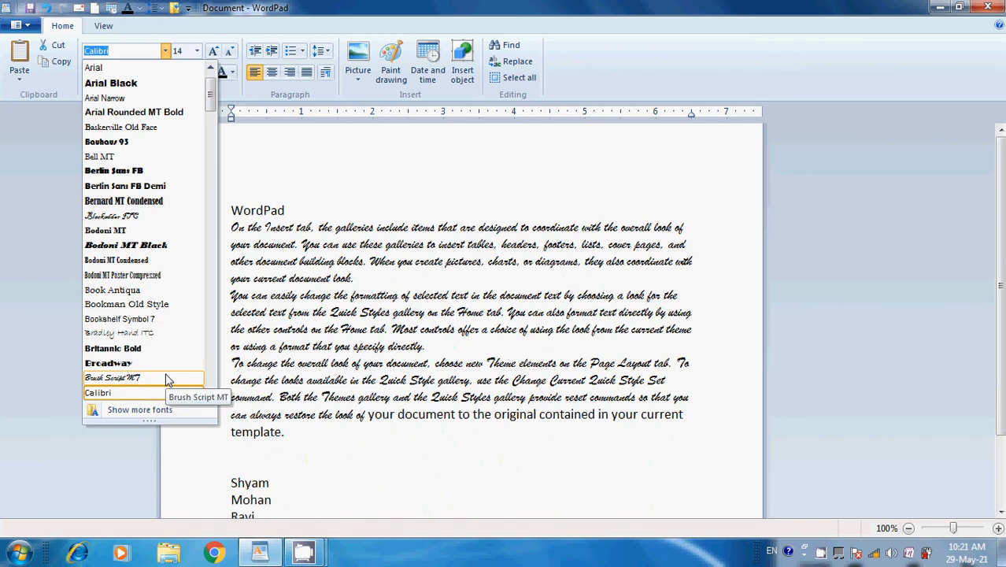
{"action": "left_click", "coordinate": [288, 168]}
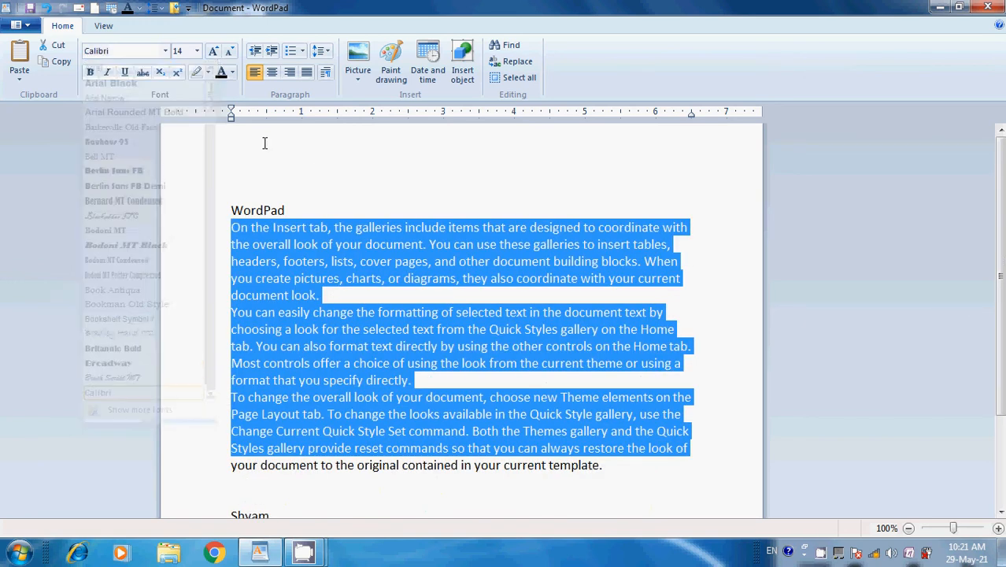
{"action": "left_click", "coordinate": [197, 51]}
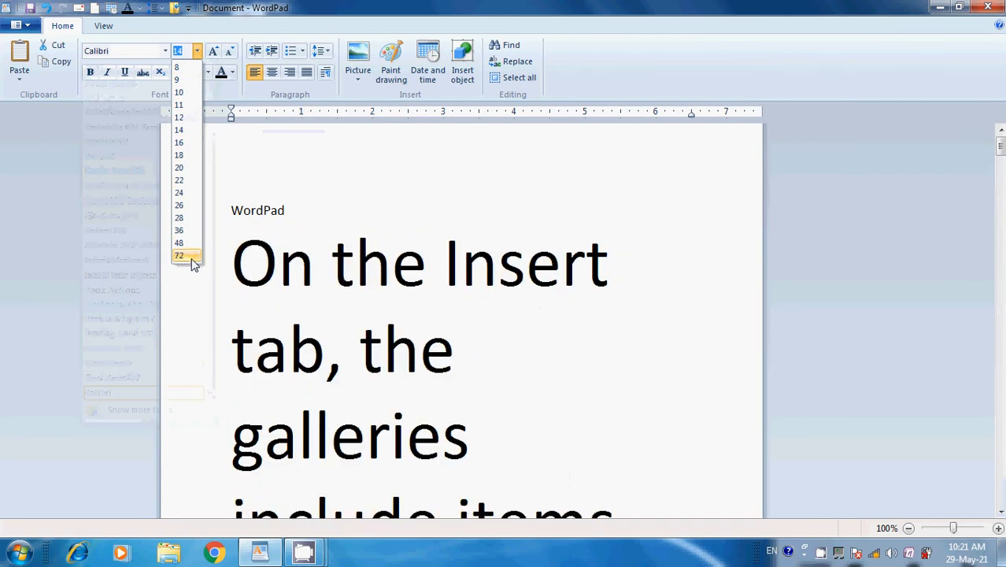
{"action": "left_click", "coordinate": [189, 129]}
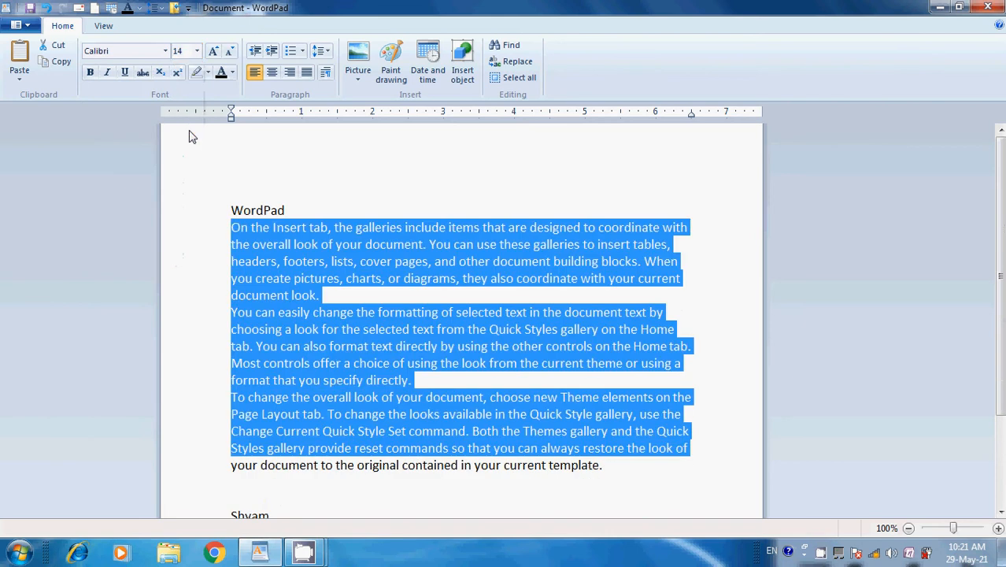
- Grow the font of the selected body paragraphs step by step to size 48
{"action": "left_click", "coordinate": [216, 51]}
{"action": "left_click", "coordinate": [215, 51]}
{"action": "left_click", "coordinate": [215, 51]}
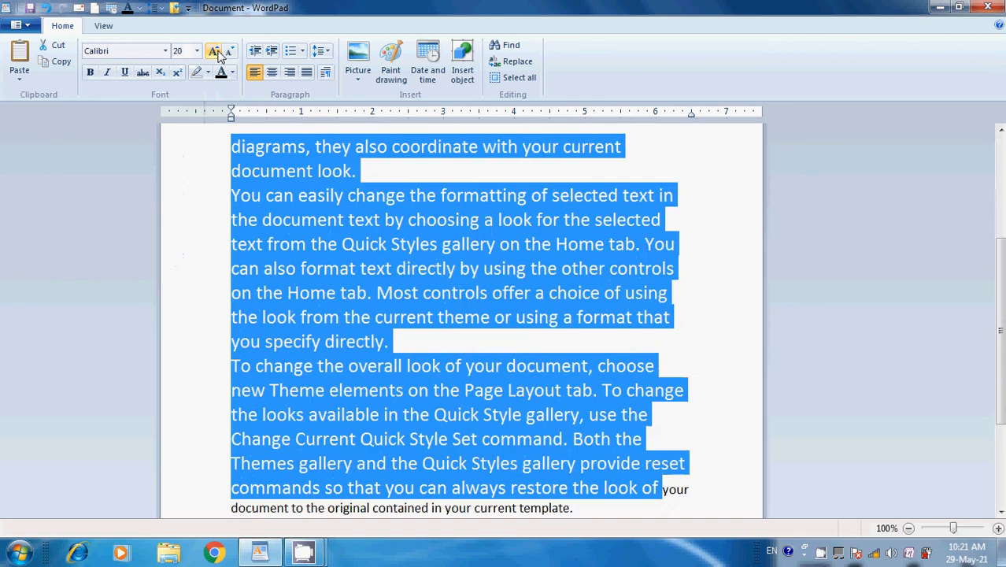
{"action": "left_click", "coordinate": [216, 52]}
{"action": "left_click", "coordinate": [216, 51]}
{"action": "left_click", "coordinate": [216, 51]}
{"action": "left_click", "coordinate": [216, 51]}
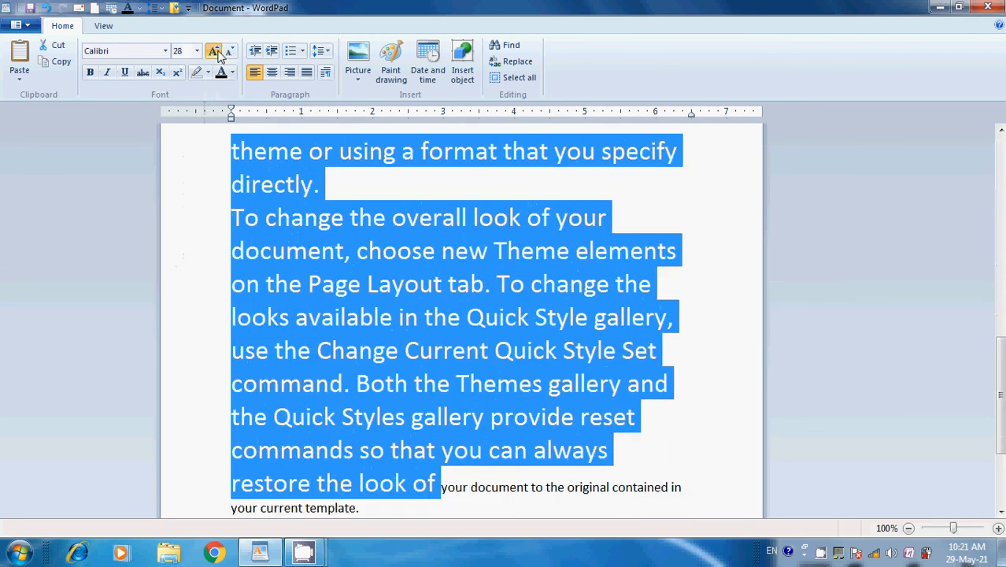
{"action": "left_click", "coordinate": [216, 52]}
{"action": "left_click", "coordinate": [219, 52]}
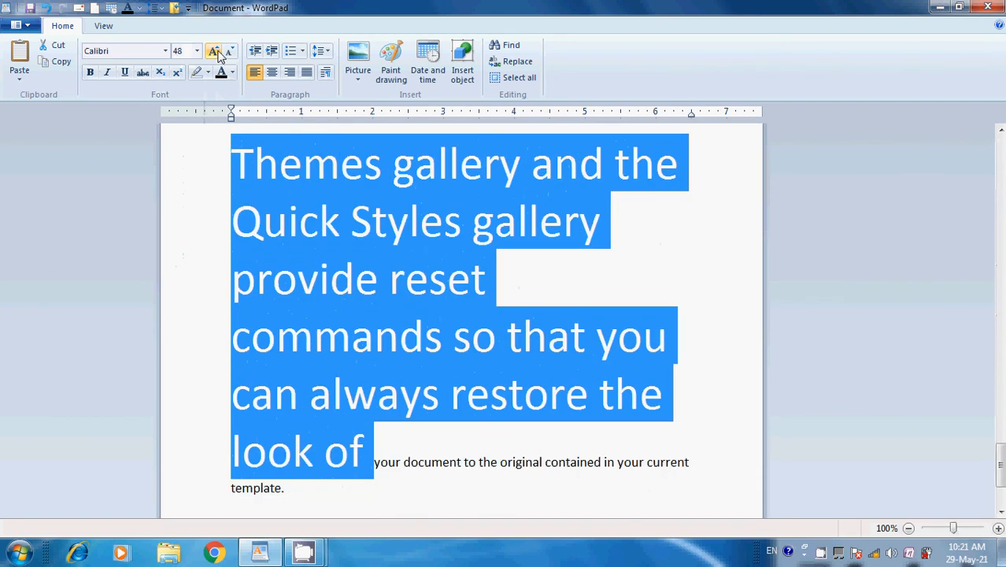
- Shrink the font of the selected body paragraphs step by step to size 14
{"action": "left_click", "coordinate": [230, 53]}
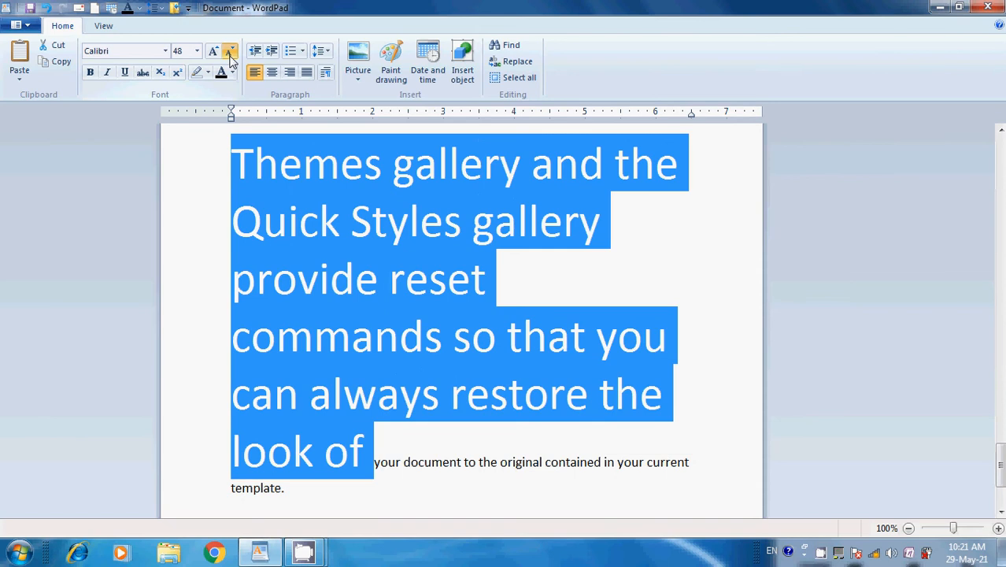
{"action": "left_click", "coordinate": [230, 54]}
{"action": "left_click", "coordinate": [230, 54]}
{"action": "left_click", "coordinate": [230, 54]}
{"action": "left_click", "coordinate": [230, 54]}
{"action": "left_click", "coordinate": [230, 53]}
{"action": "left_click", "coordinate": [230, 54]}
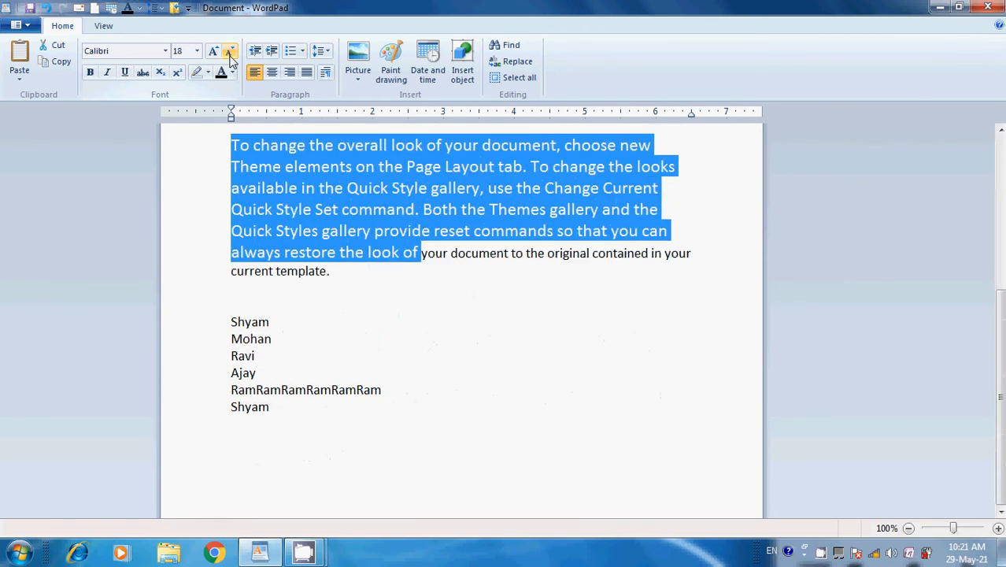
{"action": "left_click", "coordinate": [230, 53]}
{"action": "left_click", "coordinate": [230, 54]}
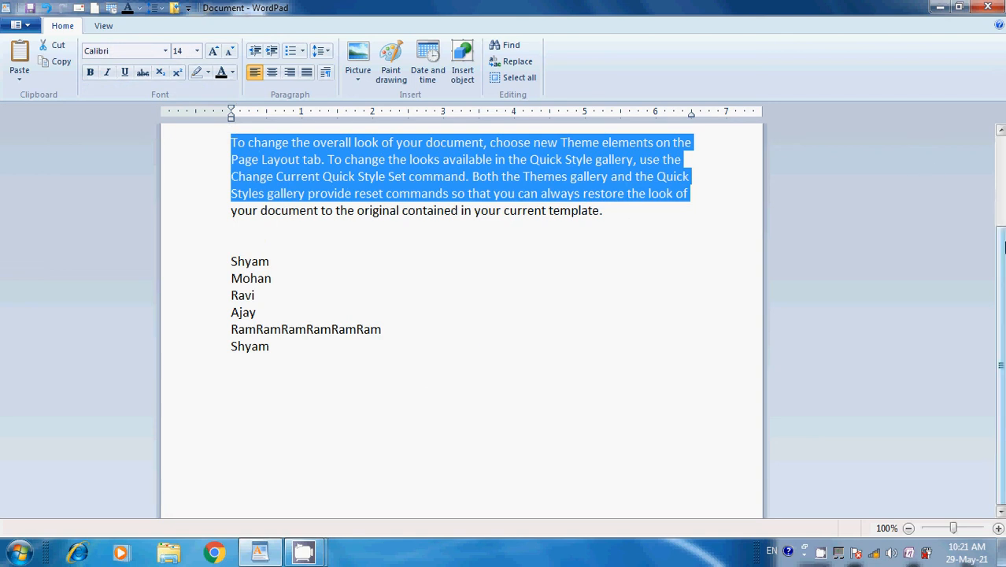
{"action": "scroll", "coordinate": [1004, 248], "scroll_direction": "up", "scroll_amount": 5}
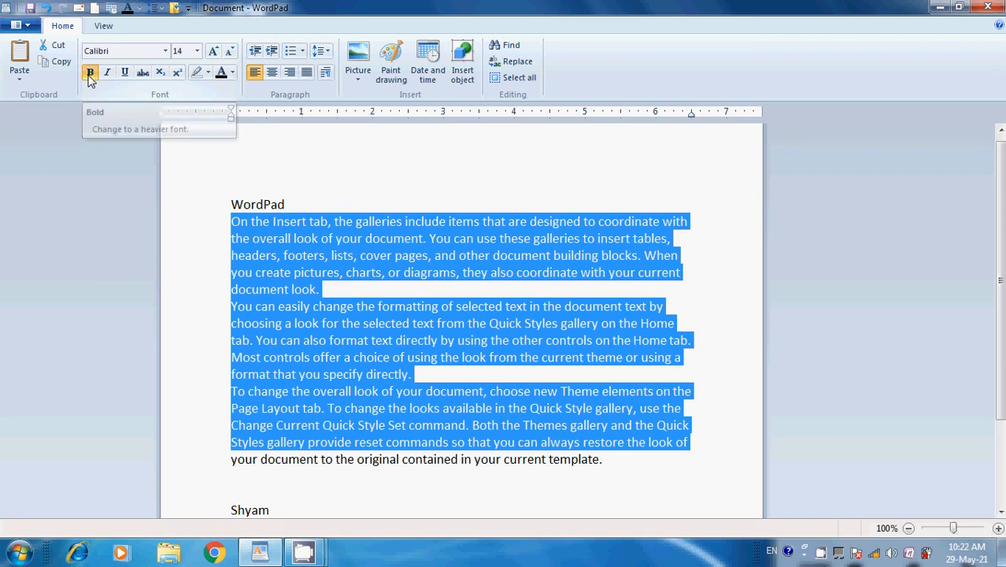
- Toggle bold on and off for the selected body paragraphs, and clear the selection
{"action": "left_click", "coordinate": [90, 73]}
{"action": "left_click", "coordinate": [90, 73]}
{"action": "left_click", "coordinate": [90, 72]}
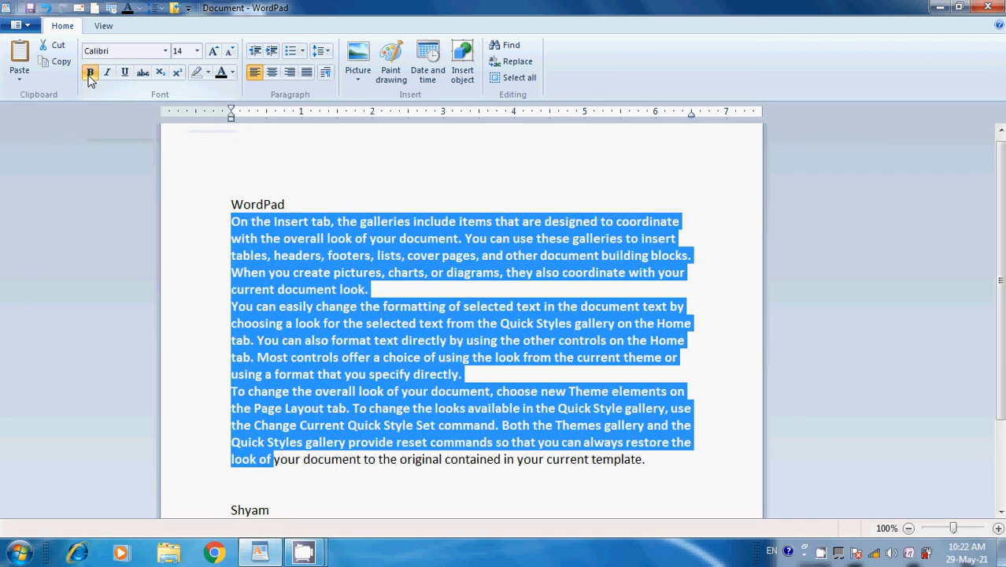
{"action": "left_click", "coordinate": [90, 74]}
{"action": "left_click", "coordinate": [334, 222]}
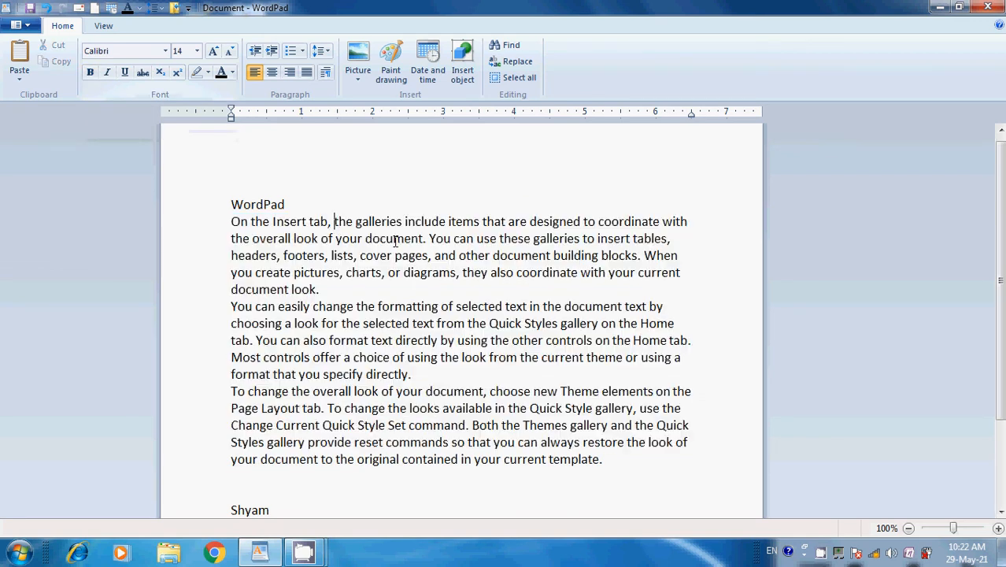
- Select the word "document" in the second line of the first paragraph and toggle bold on and off for it
{"action": "double_click", "coordinate": [394, 239]}
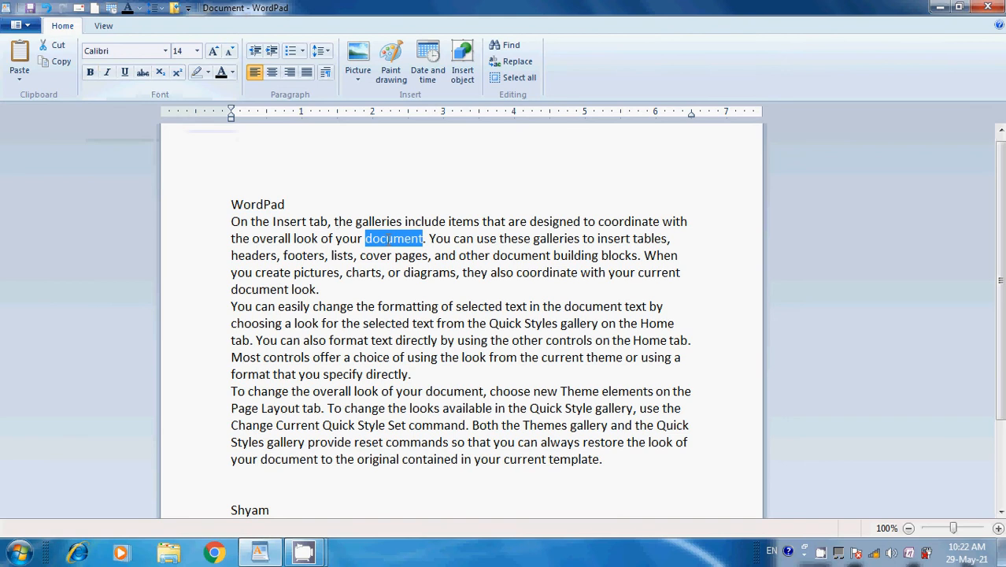
{"action": "left_click", "coordinate": [89, 73]}
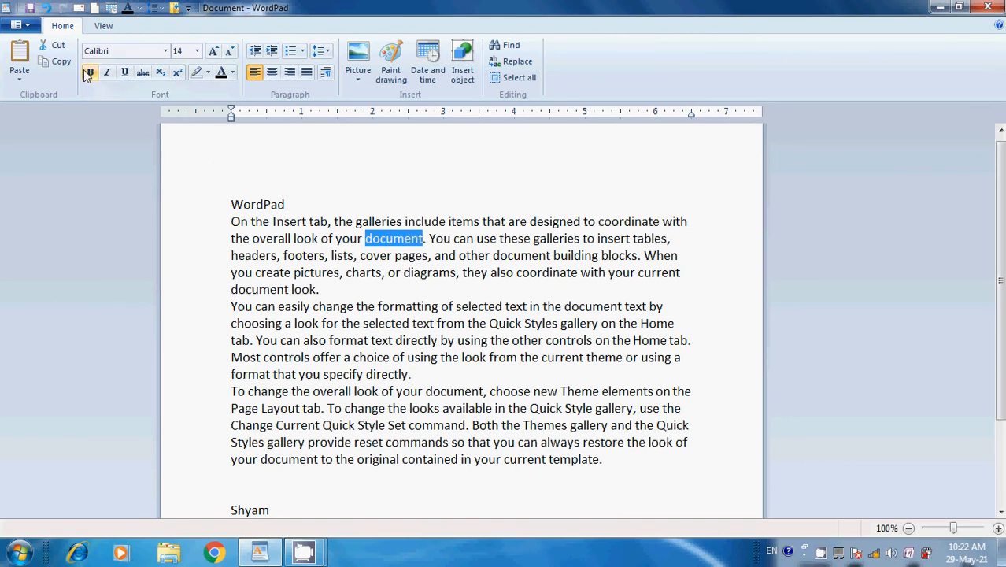
{"action": "left_click", "coordinate": [87, 75]}
{"action": "left_click", "coordinate": [87, 76]}
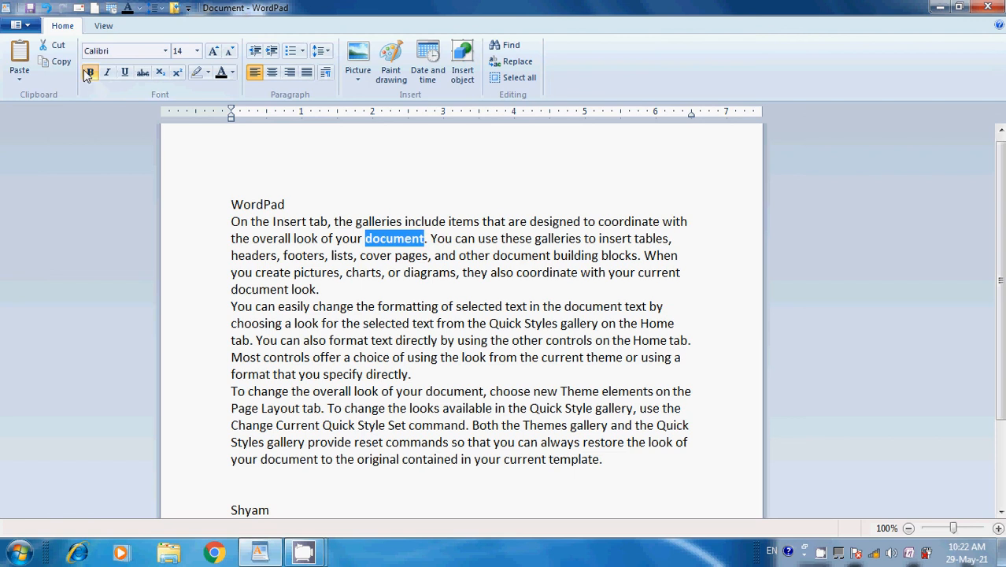
{"action": "left_click", "coordinate": [88, 73]}
{"action": "left_click", "coordinate": [89, 73]}
{"action": "left_click", "coordinate": [88, 73]}
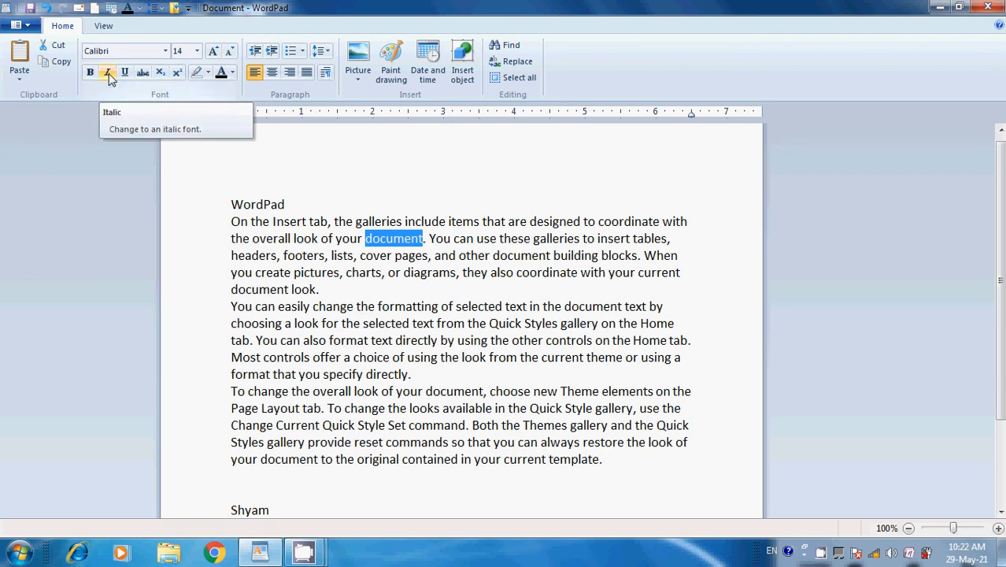
- Toggle italic on and off for the selected word "document"
{"action": "left_click", "coordinate": [109, 73]}
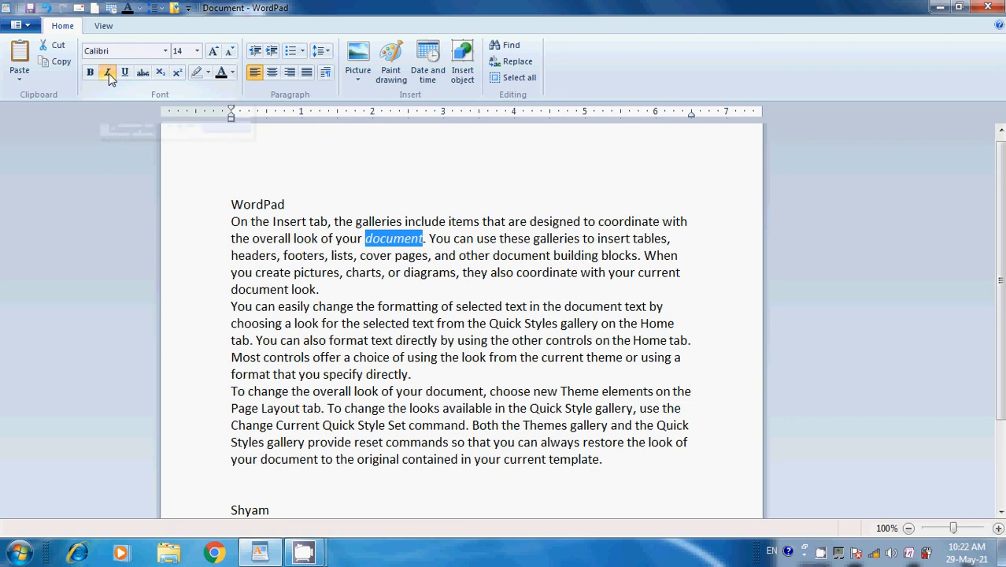
{"action": "left_click", "coordinate": [109, 73]}
{"action": "left_click", "coordinate": [109, 73]}
{"action": "left_click", "coordinate": [110, 74]}
{"action": "left_click", "coordinate": [109, 73]}
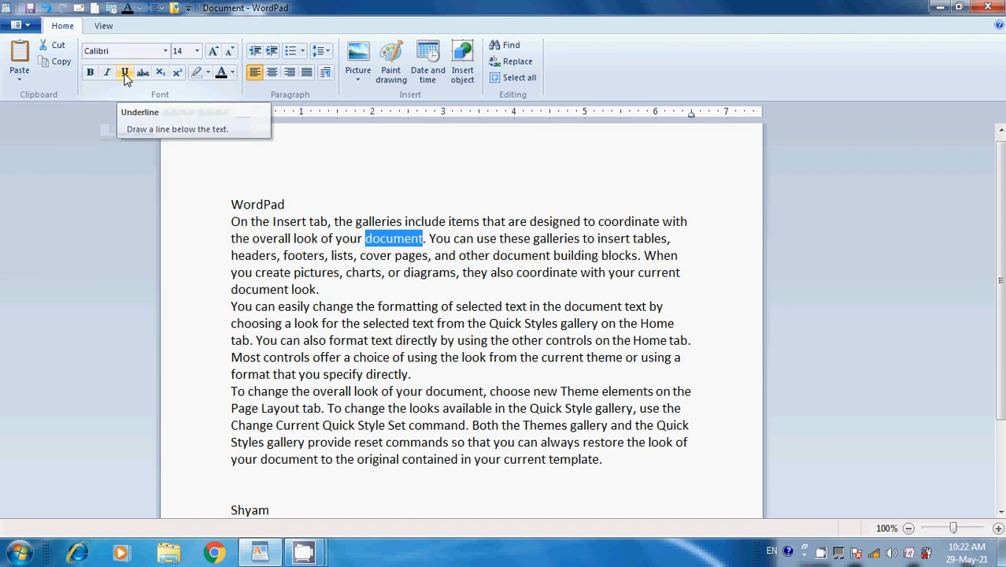
- Toggle underline and strikethrough on and off for the selected word "document"
{"action": "left_click", "coordinate": [125, 73]}
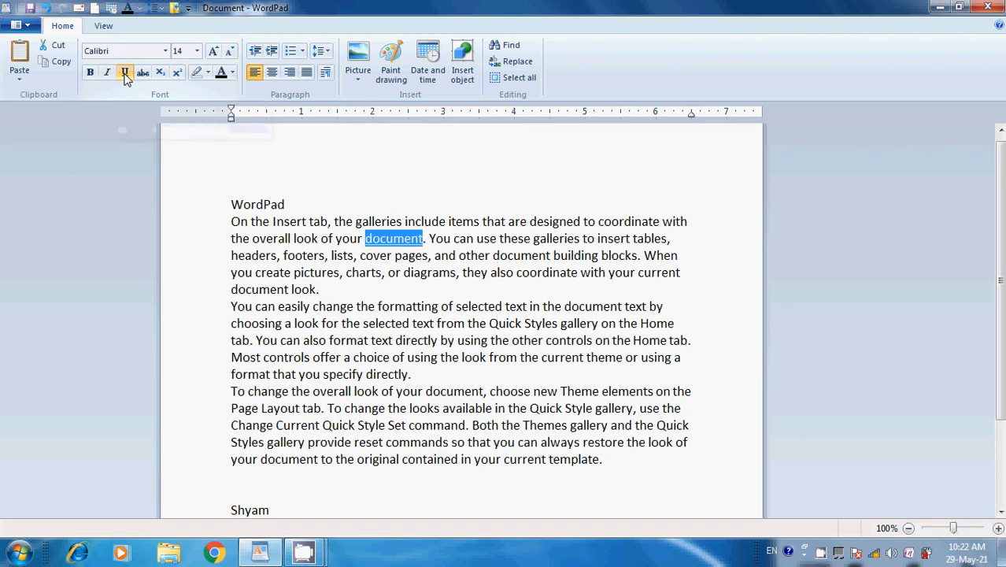
{"action": "left_click", "coordinate": [128, 77]}
{"action": "left_click", "coordinate": [127, 77]}
{"action": "left_click", "coordinate": [127, 77]}
{"action": "left_click", "coordinate": [124, 73]}
{"action": "left_click", "coordinate": [125, 74]}
{"action": "left_click", "coordinate": [124, 74]}
{"action": "left_click", "coordinate": [125, 74]}
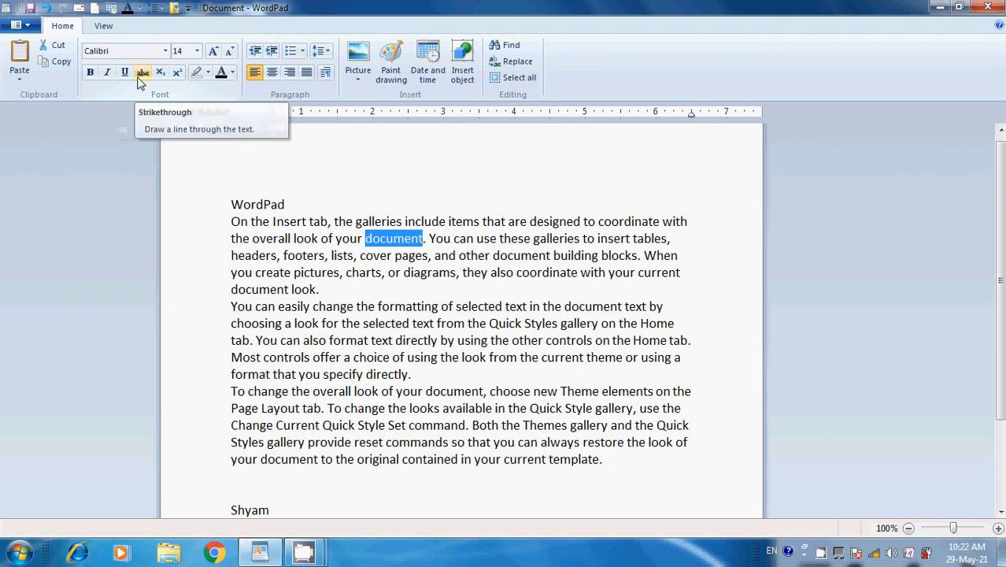
{"action": "left_click", "coordinate": [141, 75]}
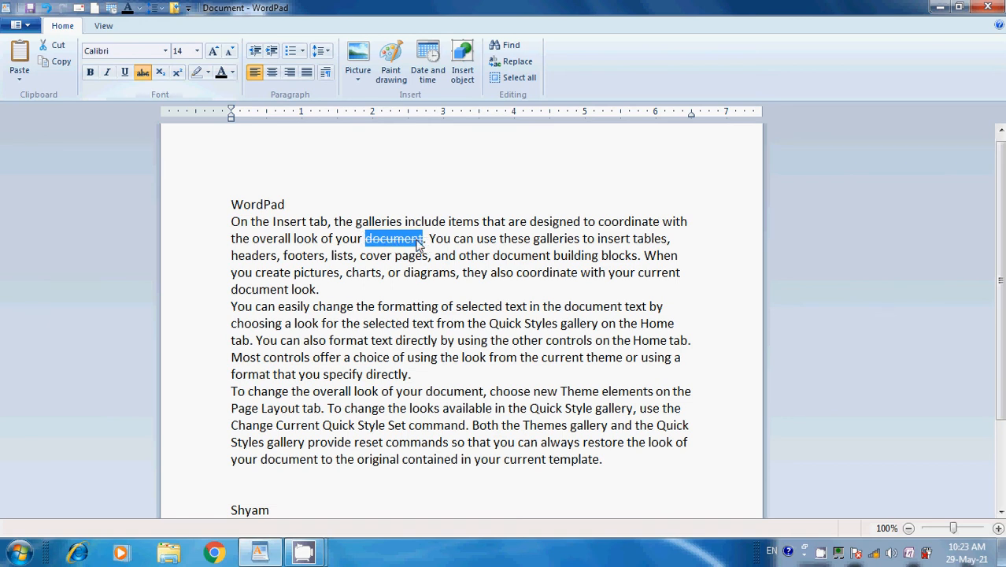
{"action": "left_click", "coordinate": [142, 73]}
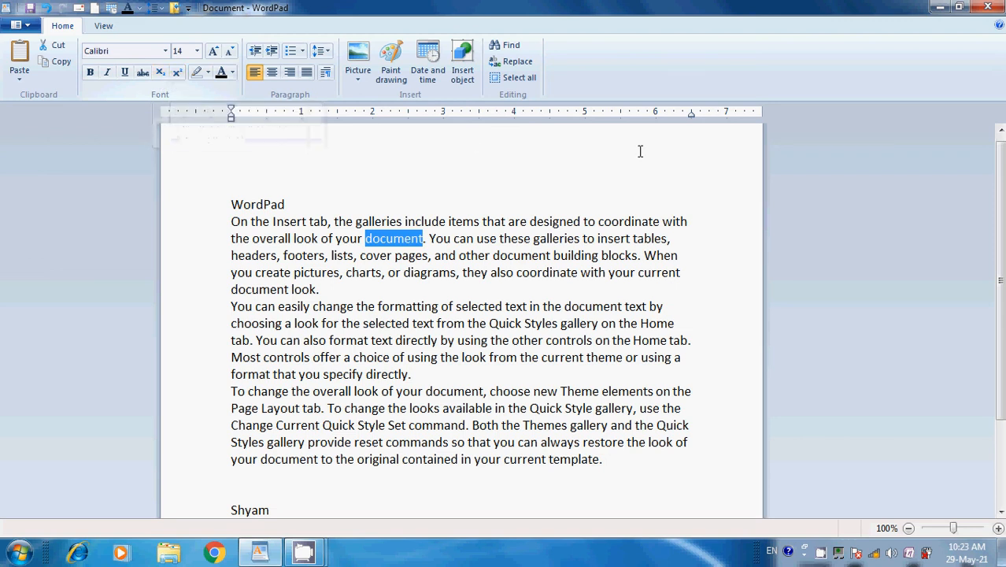
- Add a line after the last body paragraph and enter H2O with the 2 as a subscript
{"action": "scroll", "coordinate": [1002, 247], "scroll_direction": "down", "scroll_amount": 2}
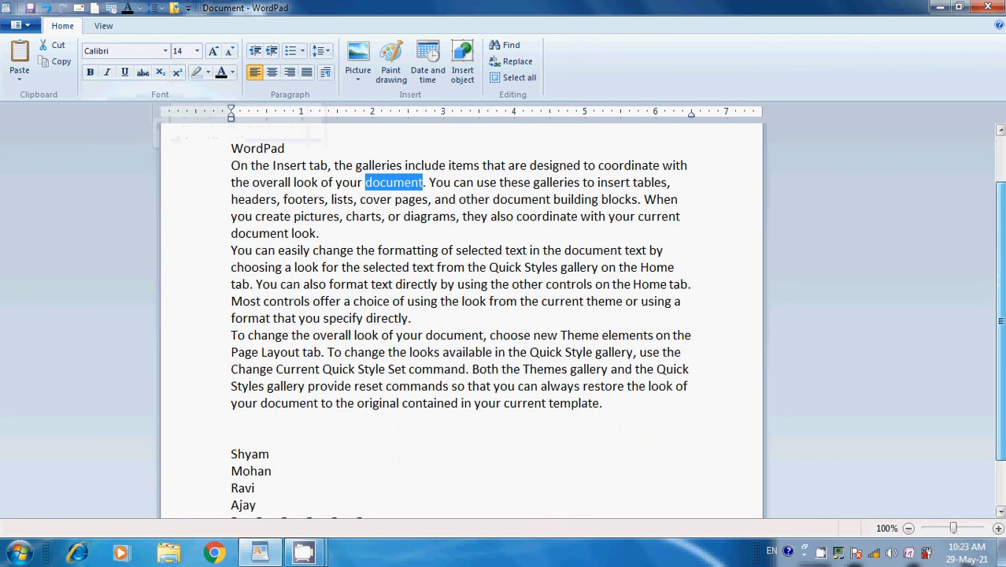
{"action": "left_click", "coordinate": [621, 385]}
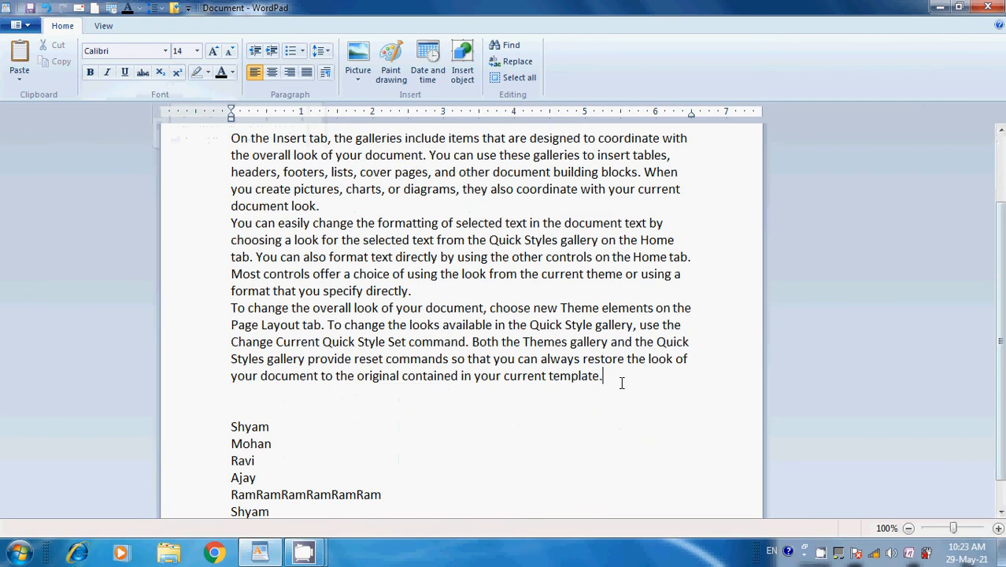
{"action": "key", "text": "Return"}
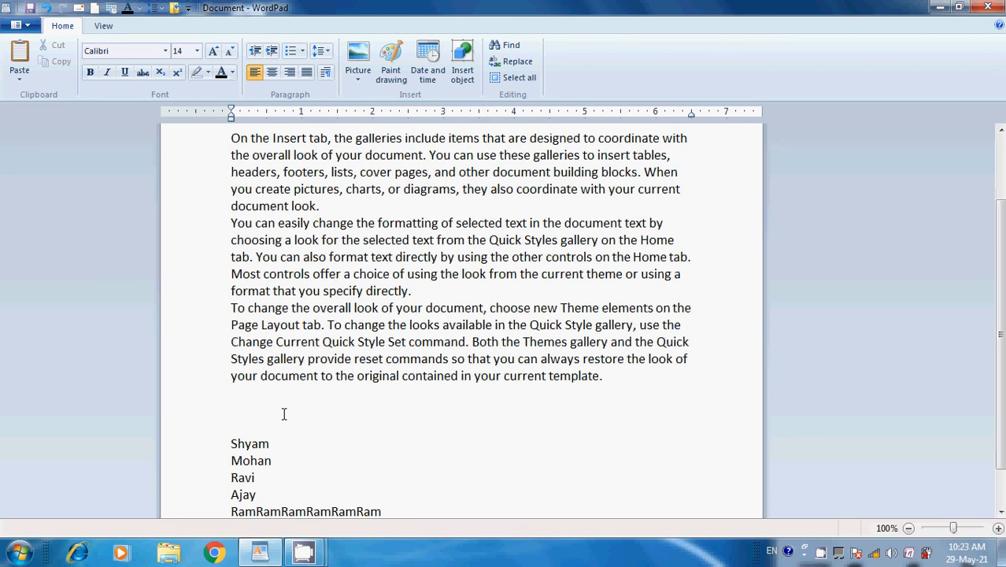
{"action": "type", "text": "H2"}
{"action": "key", "text": "BackSpace"}
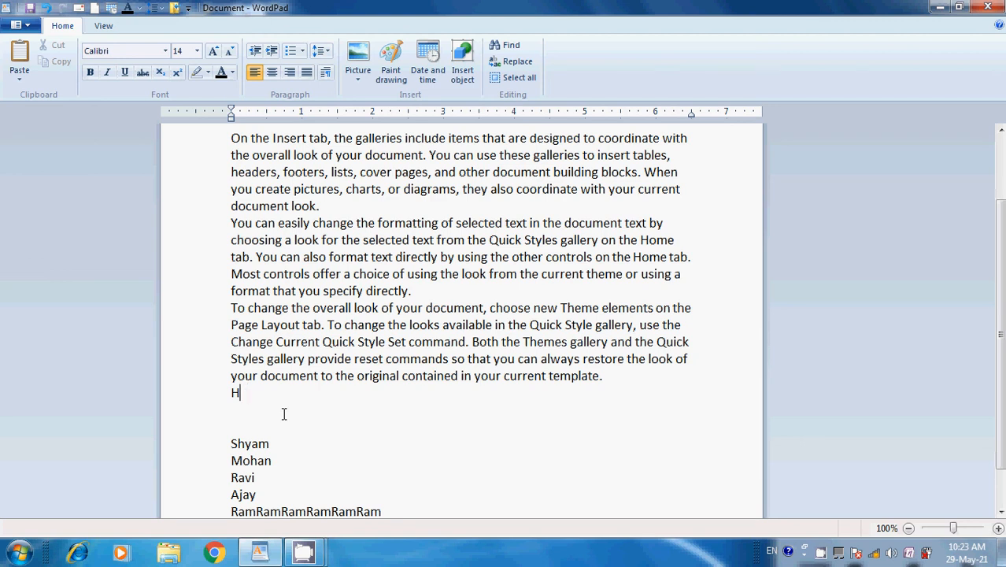
{"action": "left_click", "coordinate": [160, 73]}
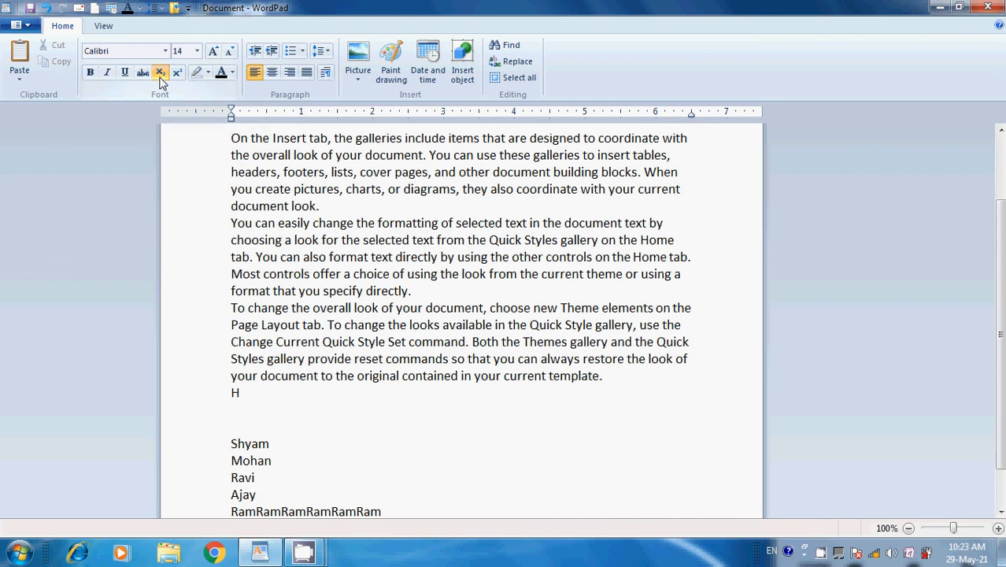
{"action": "type", "text": "2"}
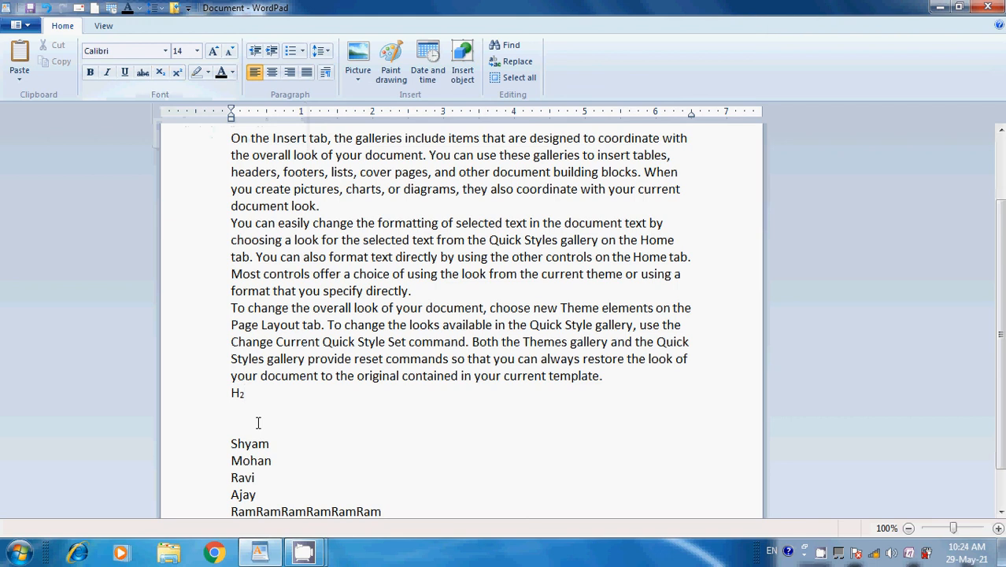
{"action": "type", "text": "O"}
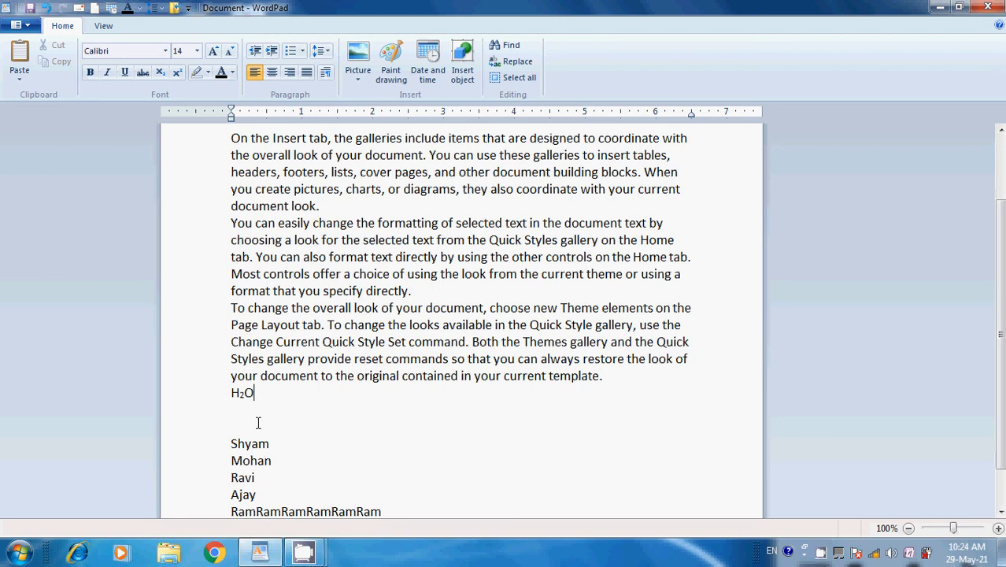
- Enter 4 with a superscript 2 on the line below H2O, and turn superscript off on a new line
{"action": "key", "text": "Return"}
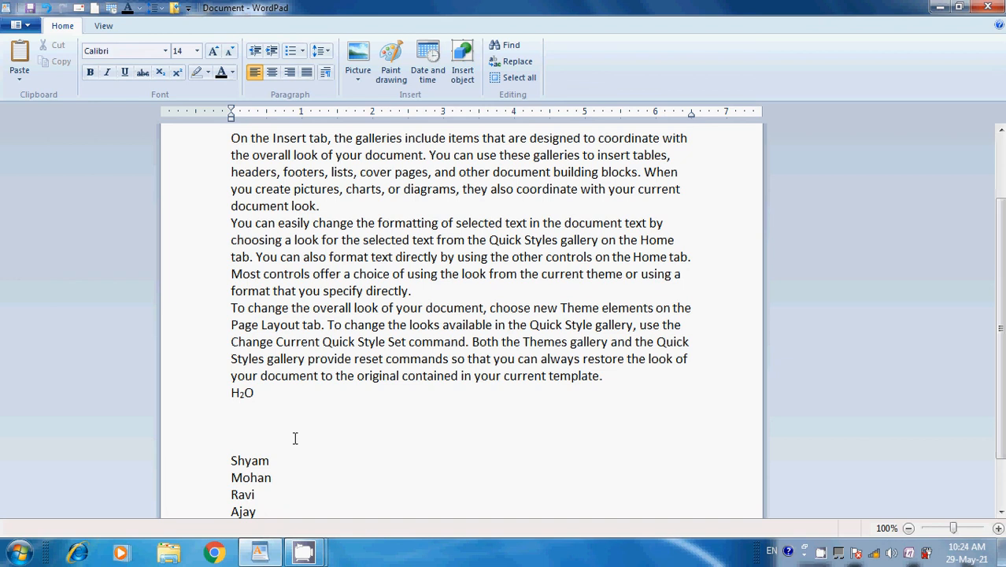
{"action": "type", "text": "4"}
{"action": "left_click", "coordinate": [178, 72]}
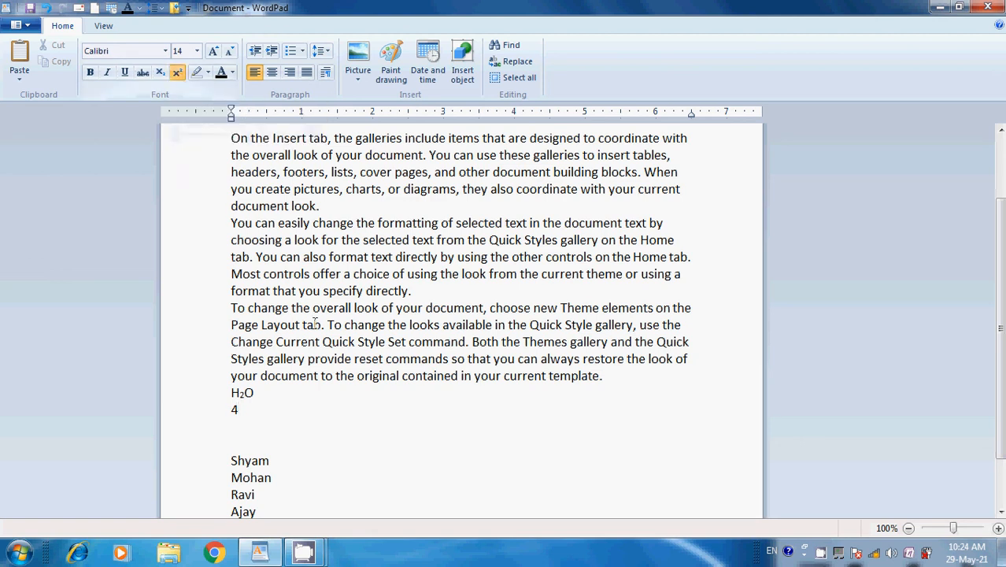
{"action": "type", "text": "2"}
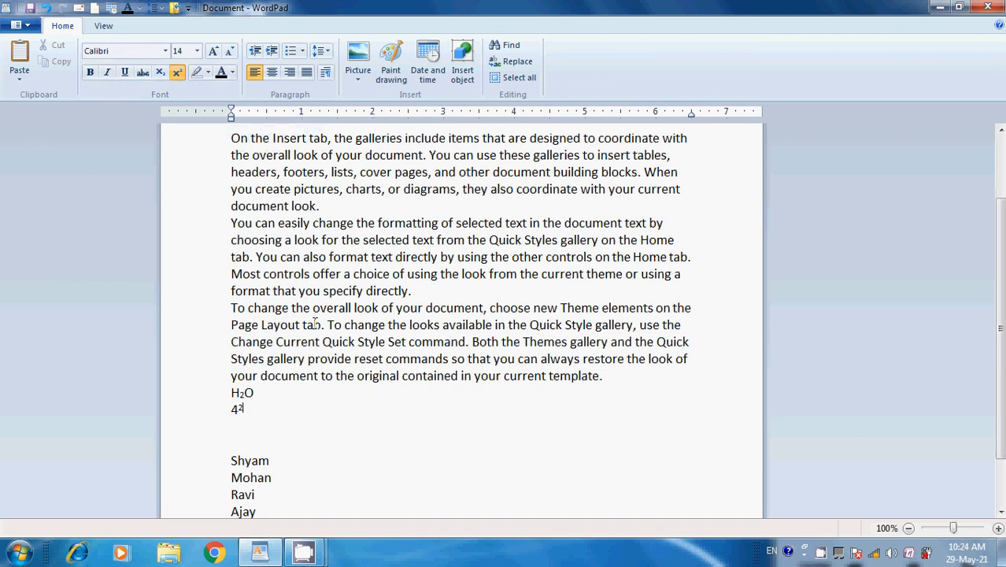
{"action": "key", "text": "Return"}
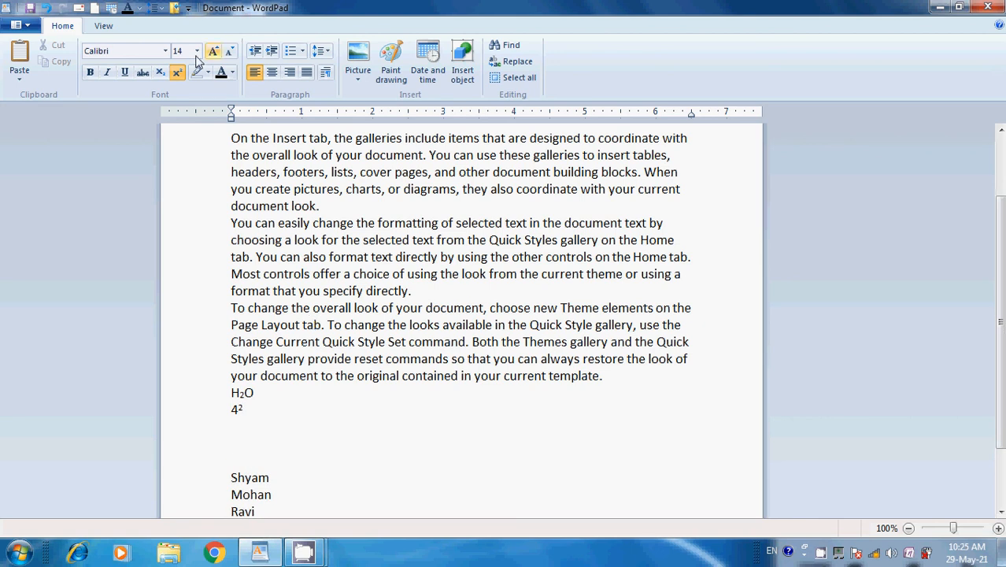
{"action": "left_click", "coordinate": [177, 73]}
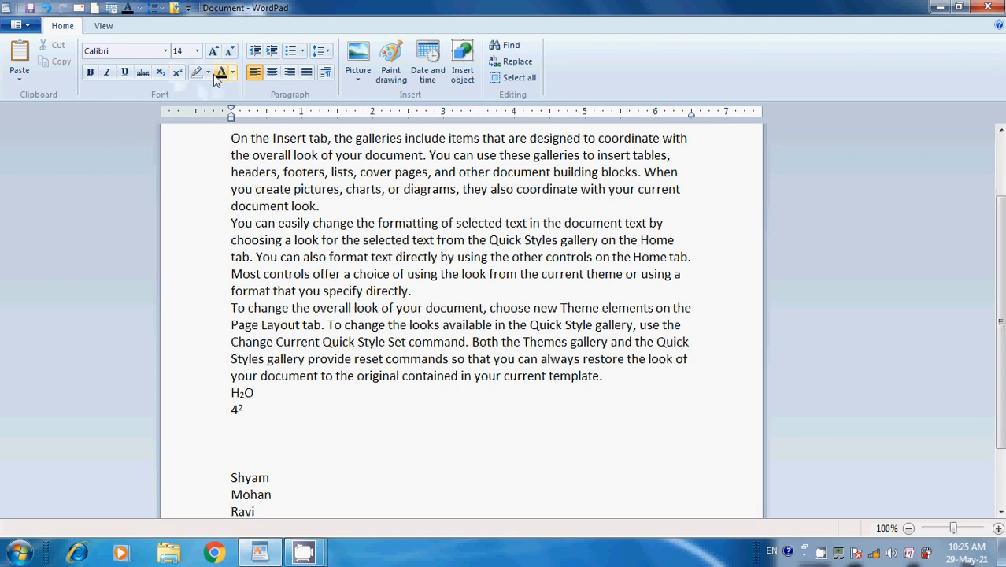
- Preview the highlight and font color choices on the first line of the second body paragraph without applying any
{"action": "left_click", "coordinate": [208, 72]}
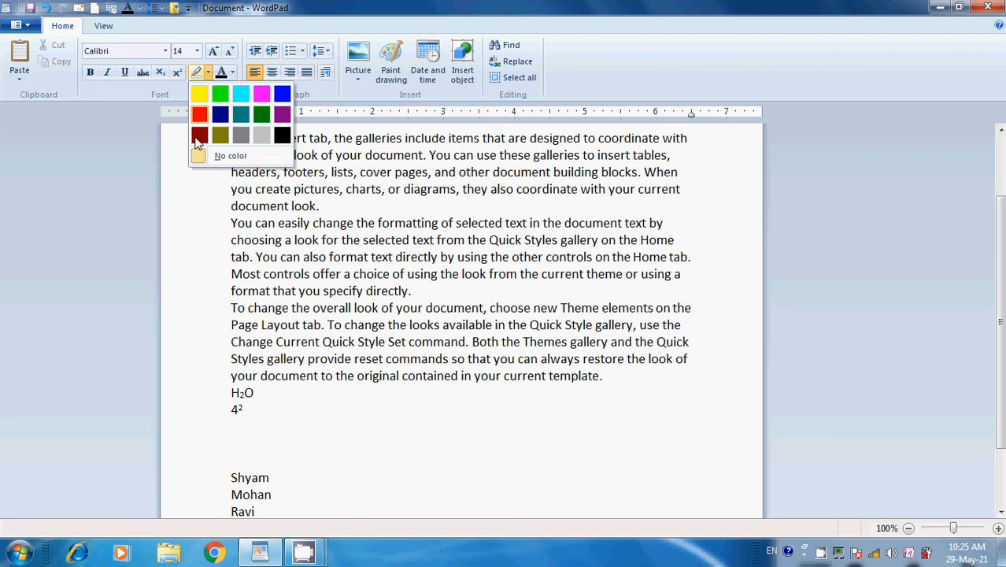
{"action": "left_click", "coordinate": [222, 207]}
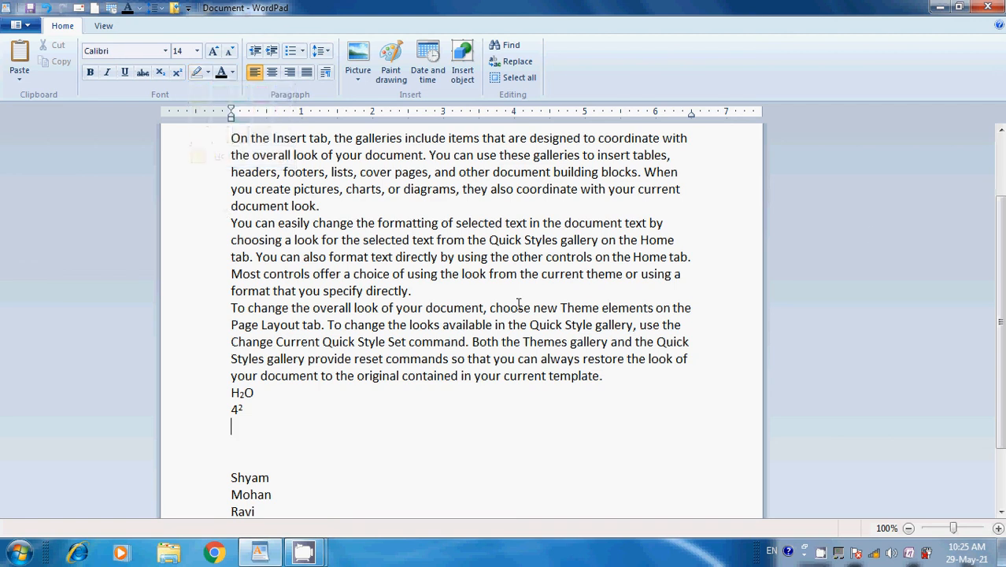
{"action": "left_click_drag", "start_coordinate": [1002, 237], "coordinate": [1002, 206]}
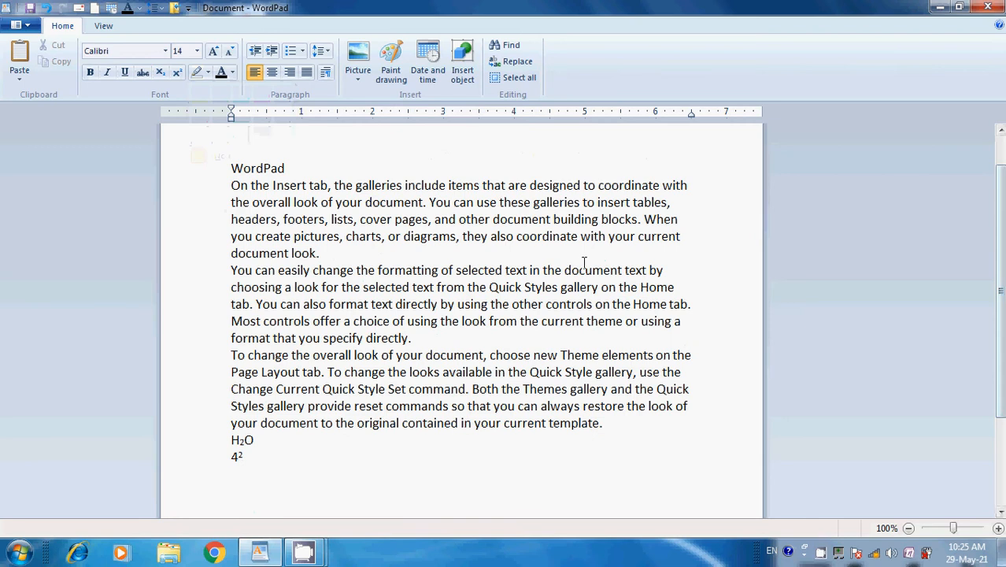
{"action": "left_click", "coordinate": [222, 279]}
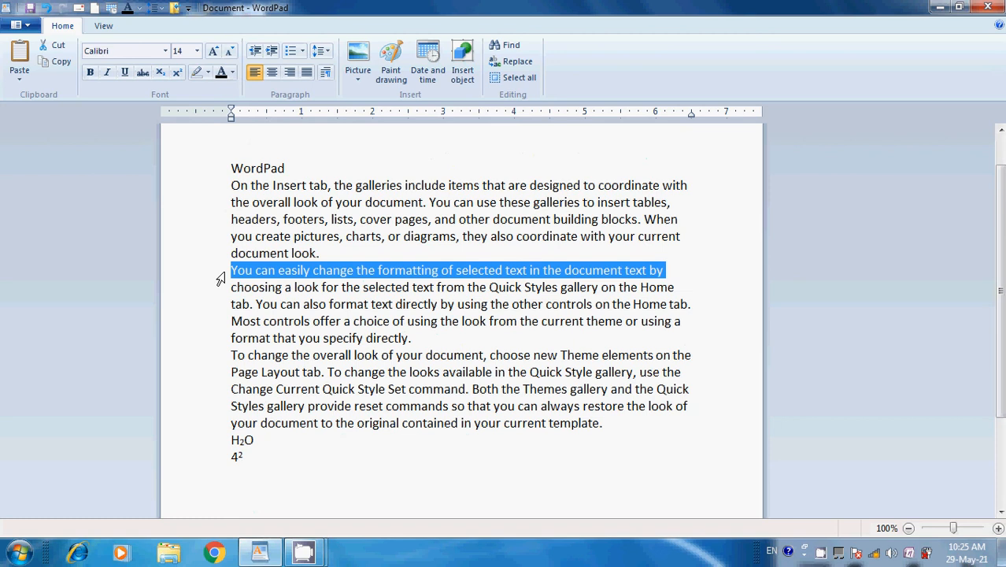
{"action": "left_click", "coordinate": [209, 74]}
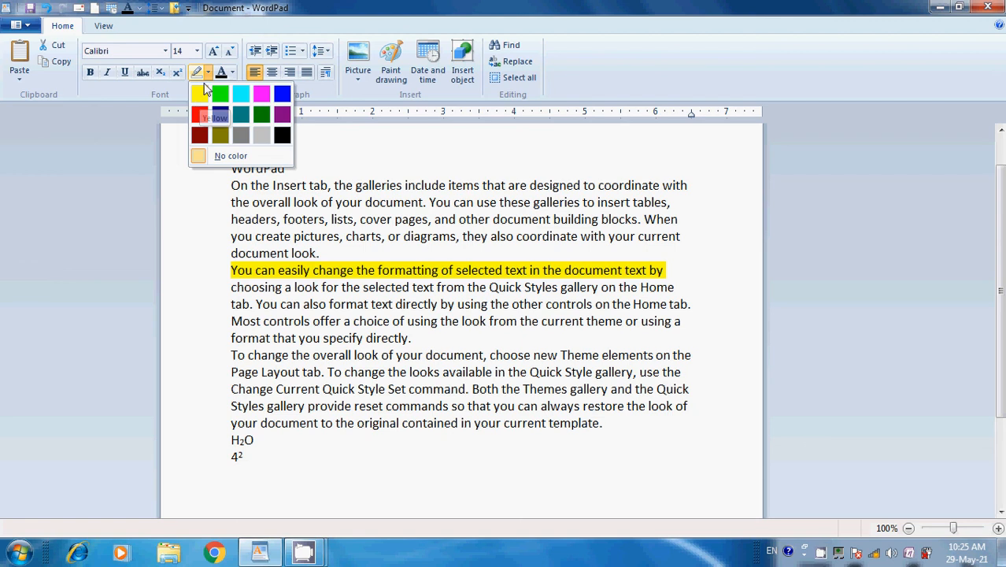
{"action": "left_click", "coordinate": [343, 151]}
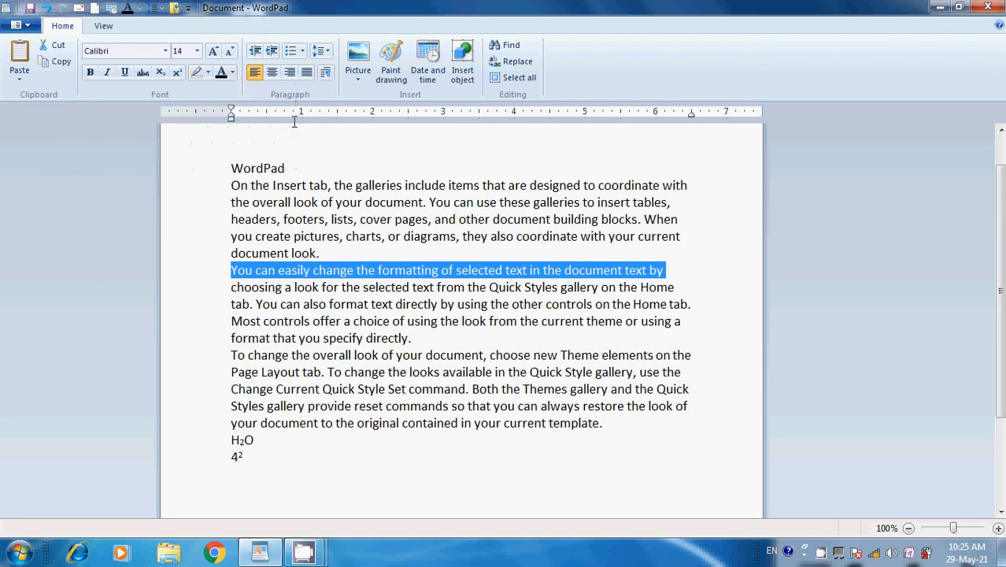
{"action": "left_click", "coordinate": [231, 75]}
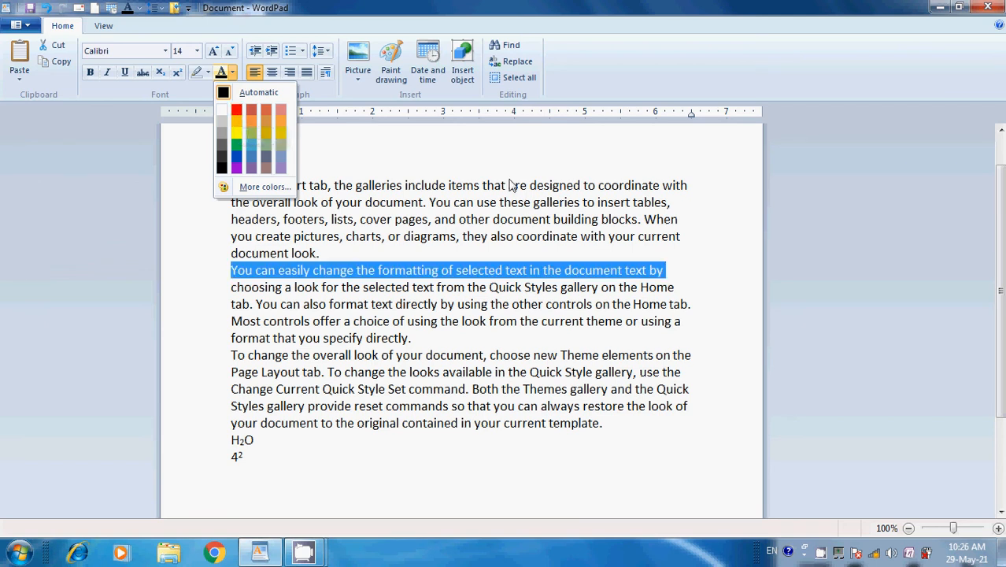
{"action": "left_click", "coordinate": [715, 259]}
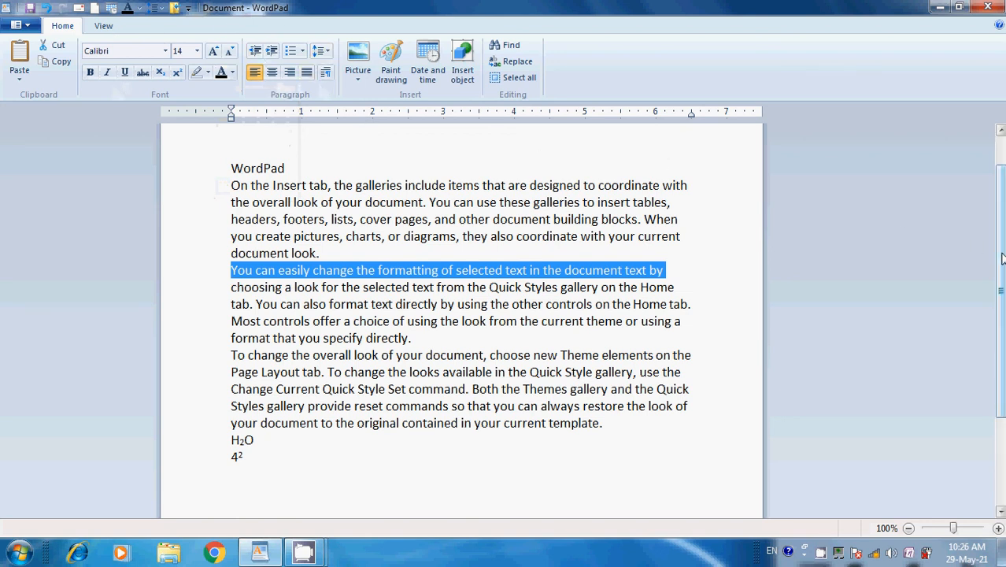
- Increase the indent of the first body paragraph by three levels, then decrease it by three levels
{"action": "scroll", "coordinate": [1002, 258], "scroll_direction": "up", "scroll_amount": 1}
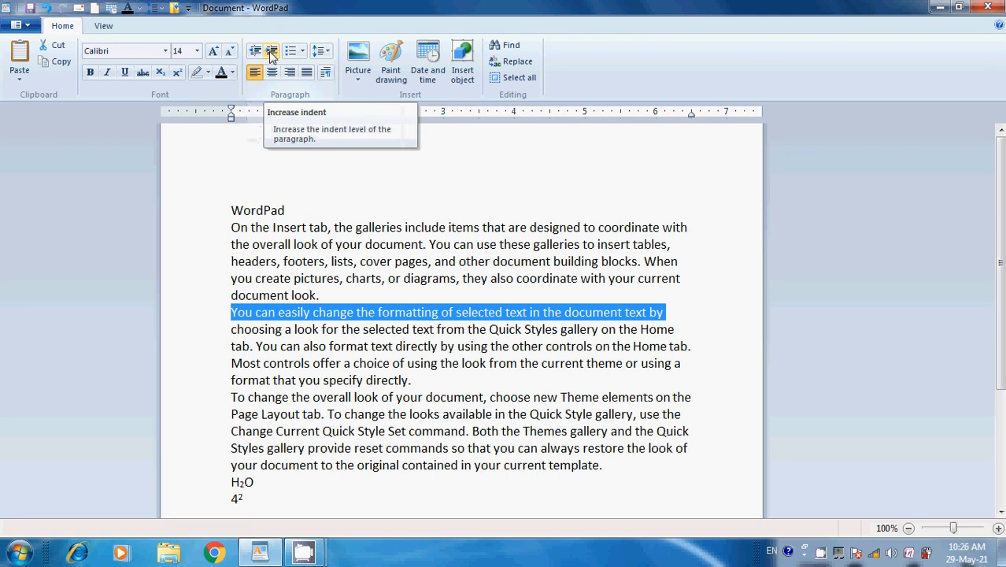
{"action": "left_click", "coordinate": [221, 235]}
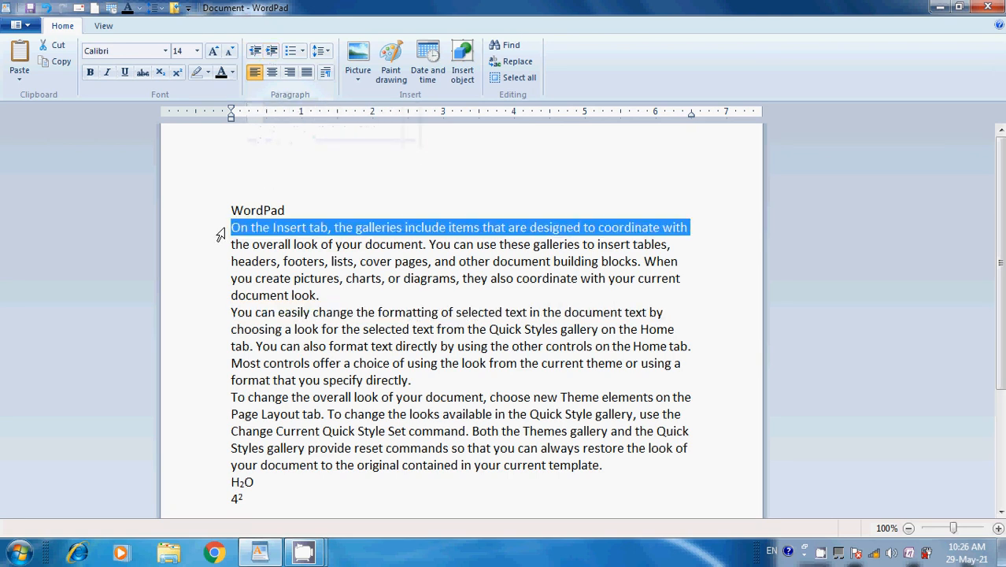
{"action": "left_click", "coordinate": [233, 231]}
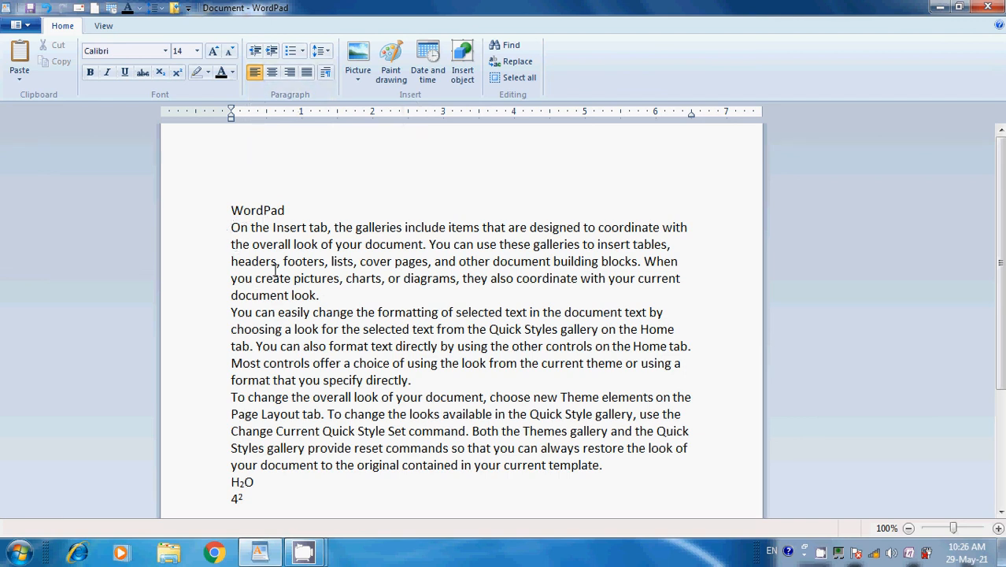
{"action": "left_click", "coordinate": [272, 52]}
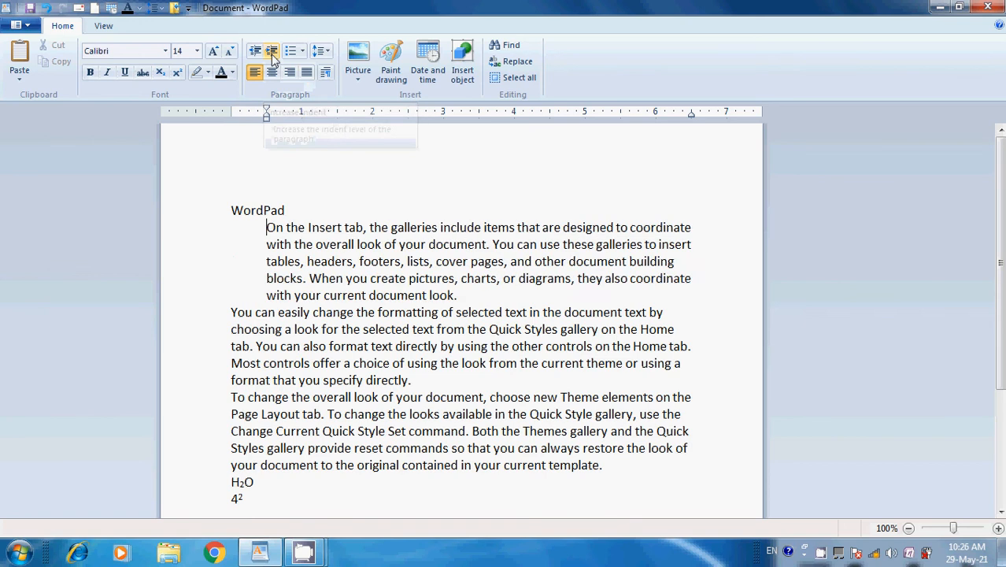
{"action": "left_click", "coordinate": [273, 52]}
{"action": "left_click", "coordinate": [273, 52]}
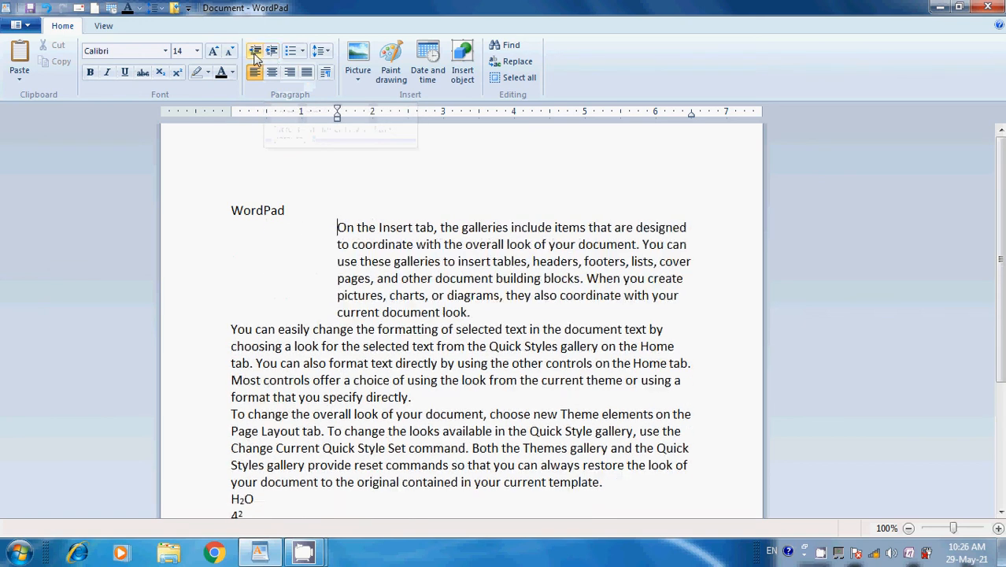
{"action": "left_click", "coordinate": [255, 52]}
{"action": "left_click", "coordinate": [255, 52]}
{"action": "left_click", "coordinate": [255, 52]}
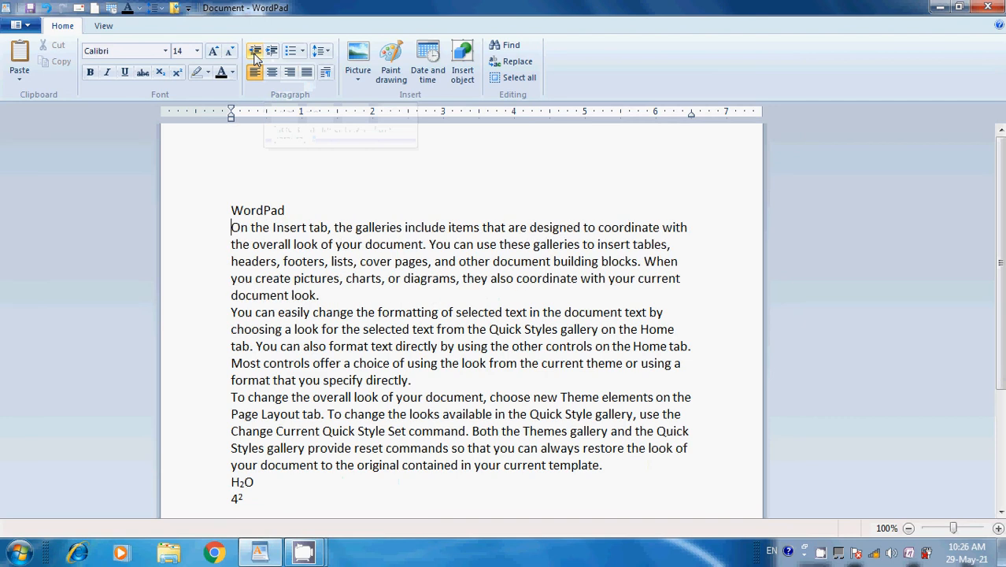
- Indent the first body paragraph by four levels and return it to the left margin
{"action": "left_click", "coordinate": [273, 52]}
{"action": "left_click", "coordinate": [273, 52]}
{"action": "left_click", "coordinate": [272, 52]}
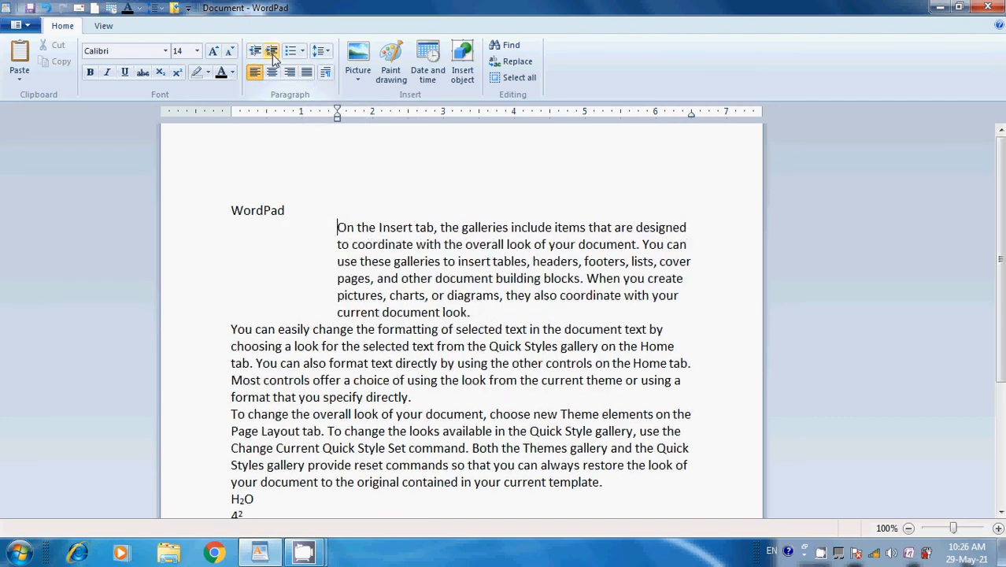
{"action": "left_click", "coordinate": [272, 52]}
{"action": "left_click", "coordinate": [256, 53]}
{"action": "left_click", "coordinate": [256, 53]}
{"action": "left_click", "coordinate": [256, 52]}
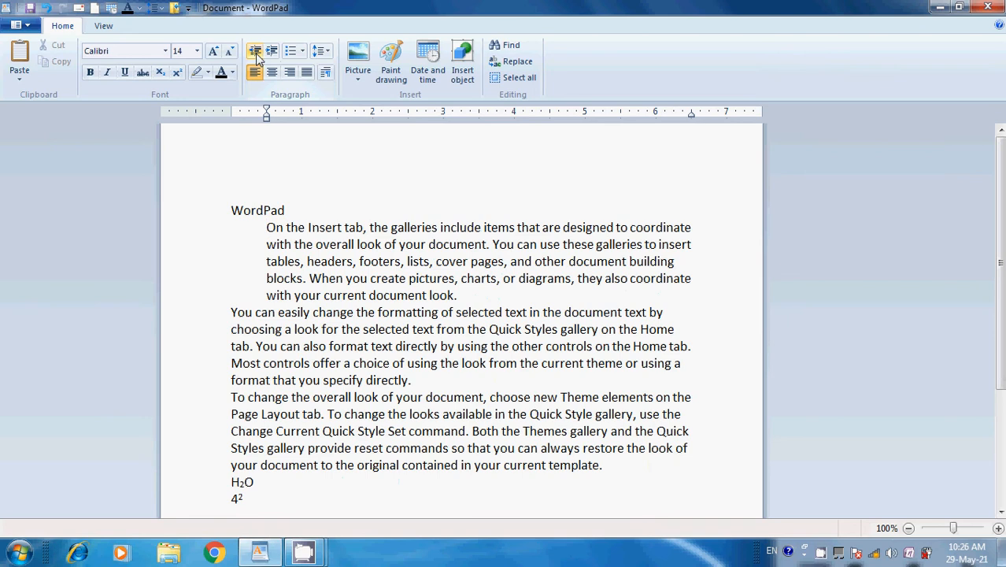
{"action": "left_click", "coordinate": [256, 52]}
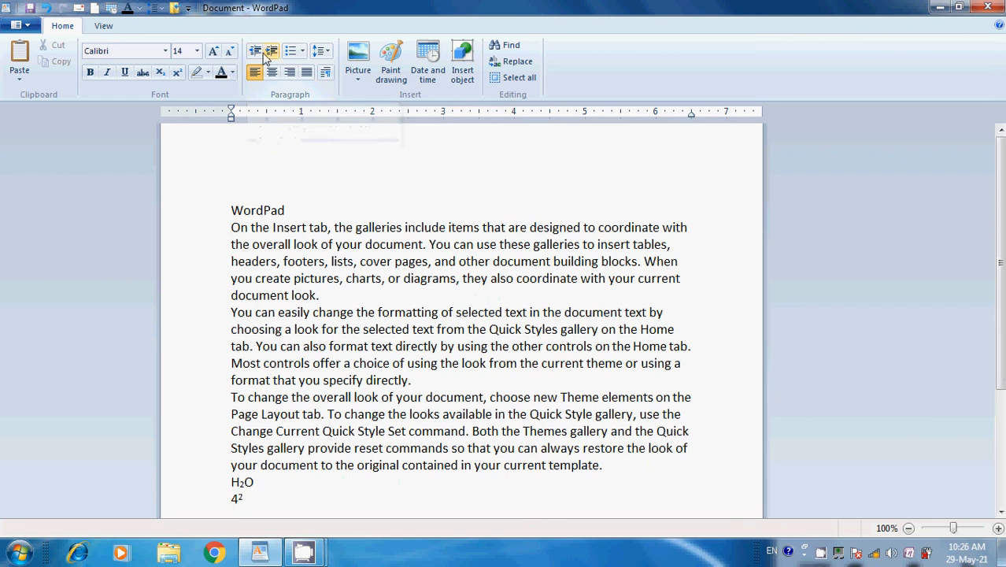
{"action": "left_click", "coordinate": [304, 55]}
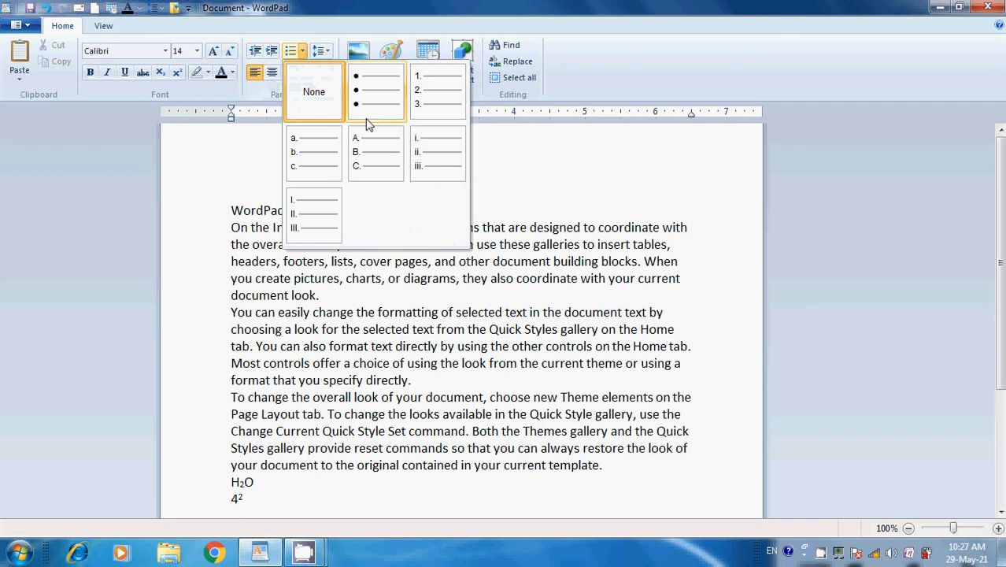
{"action": "left_click", "coordinate": [547, 226]}
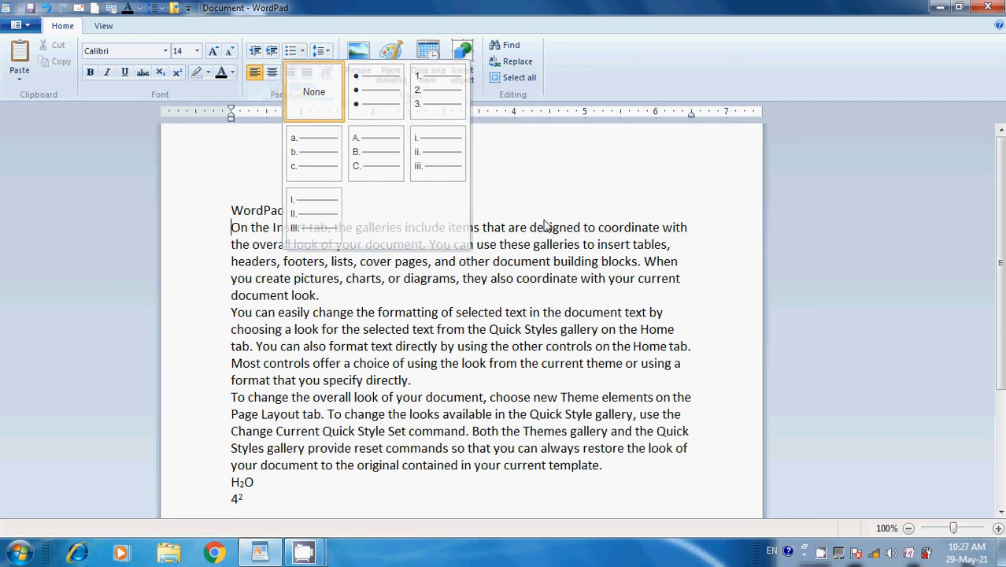
- Delete the repeated copies of the name in the second-to-last line of the name list, keeping only the first
{"action": "left_click_drag", "start_coordinate": [1001, 273], "coordinate": [1003, 387]}
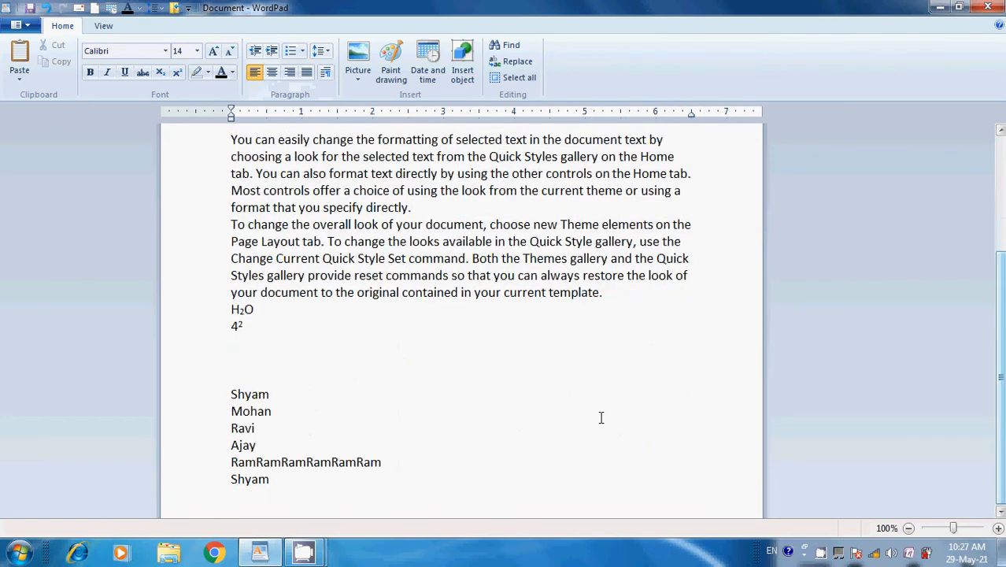
{"action": "double_click", "coordinate": [381, 462]}
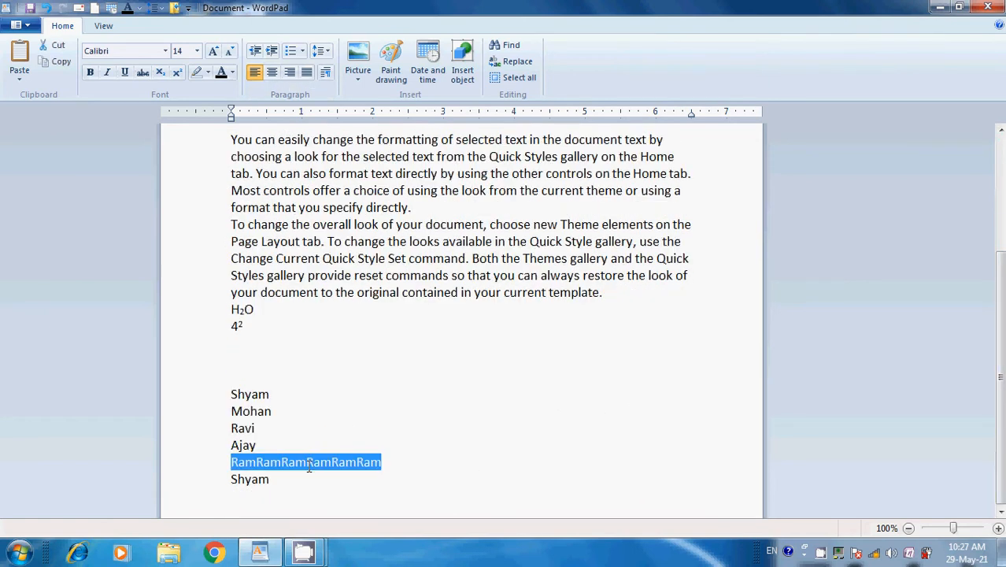
{"action": "left_click", "coordinate": [258, 463]}
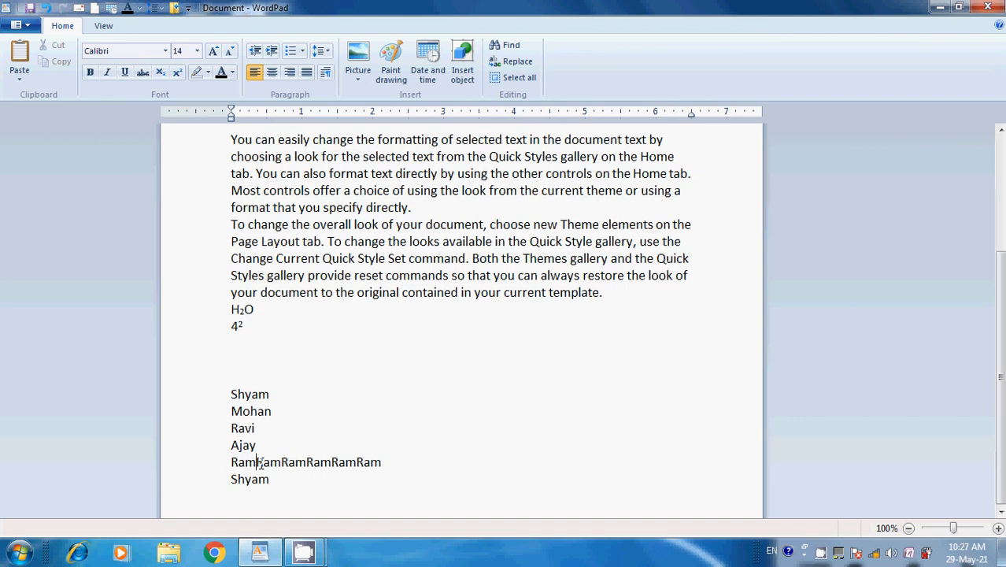
{"action": "key", "text": "Delete"}
{"action": "key", "text": "Delete"}
{"action": "key", "text": "Delete"}
{"action": "key", "text": "Delete"}
{"action": "key", "text": "Delete"}
{"action": "key", "text": "Delete"}
{"action": "key", "text": "Delete"}
{"action": "key", "text": "Delete"}
{"action": "key", "text": "Delete"}
{"action": "key", "text": "Delete"}
{"action": "key", "text": "Delete"}
{"action": "key", "text": "Delete"}
{"action": "key", "text": "Delete"}
{"action": "key", "text": "Delete"}
{"action": "key", "text": "Delete"}
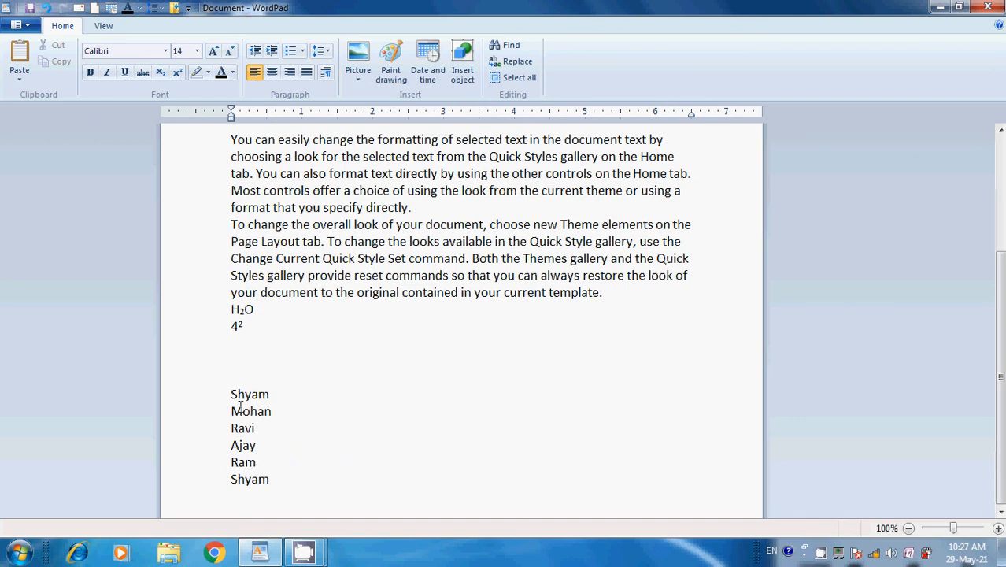
- Format the six lines of names at the end of the document as a bulleted list
{"action": "left_click_drag", "start_coordinate": [220, 402], "coordinate": [222, 491]}
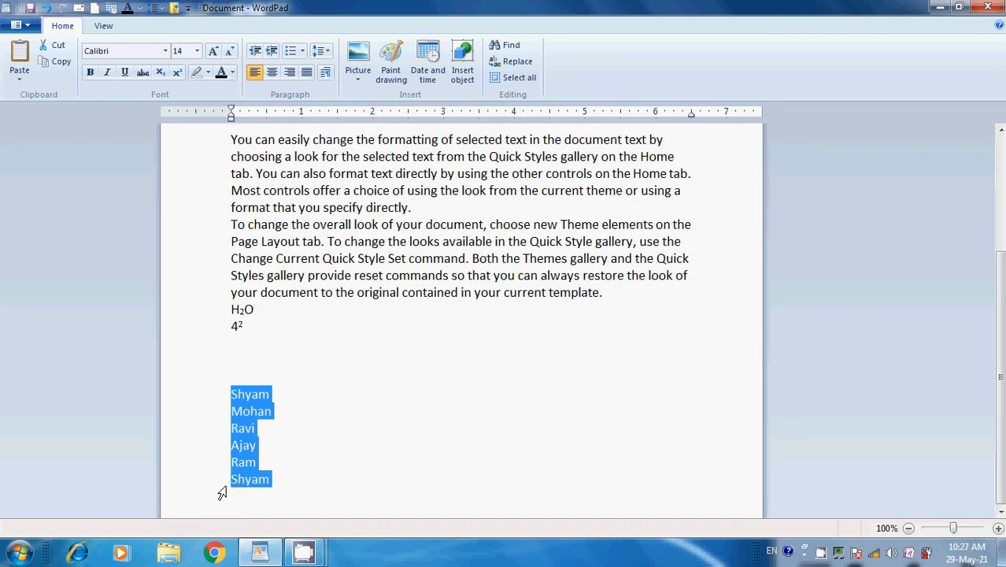
{"action": "left_click", "coordinate": [302, 52]}
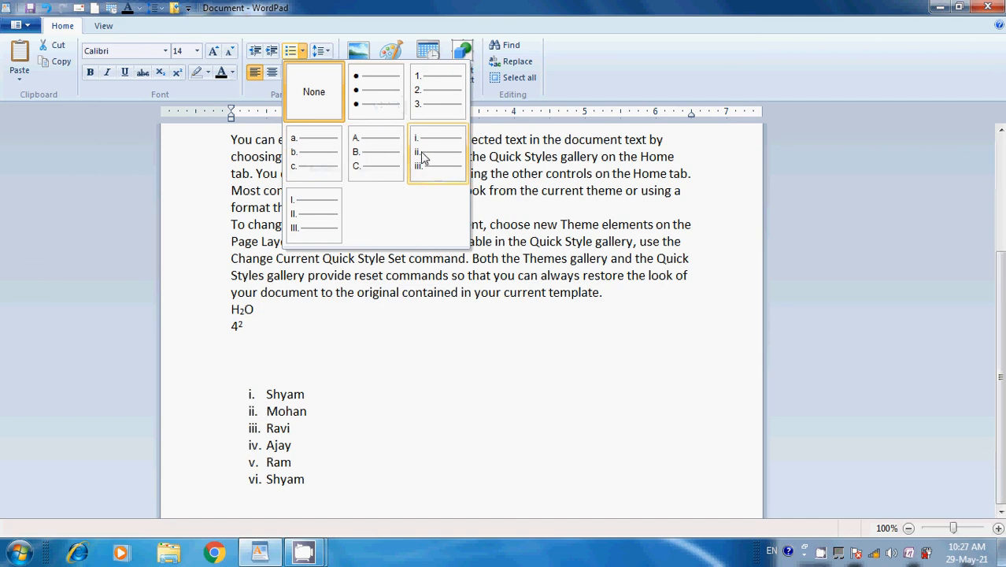
{"action": "left_click", "coordinate": [378, 89]}
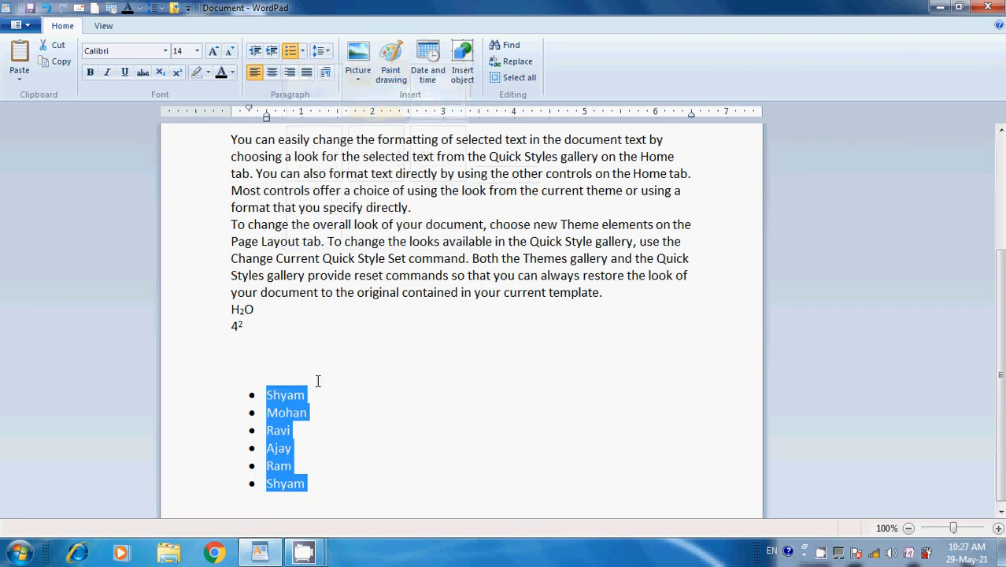
{"action": "left_click", "coordinate": [331, 493]}
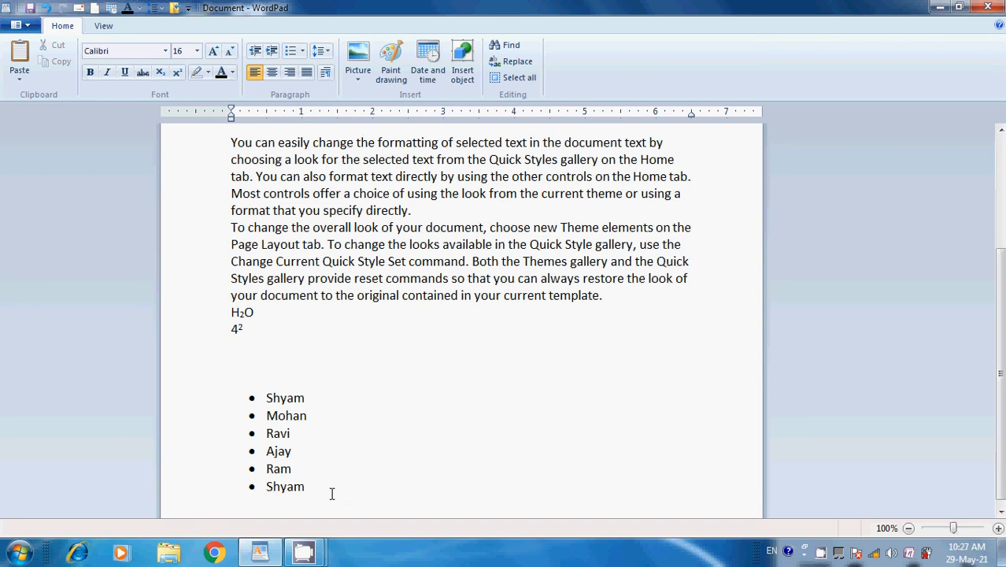
- Add two more items, "uyuyiu" and "kjhkjhk", at the end of the bulleted list
{"action": "left_click", "coordinate": [309, 485]}
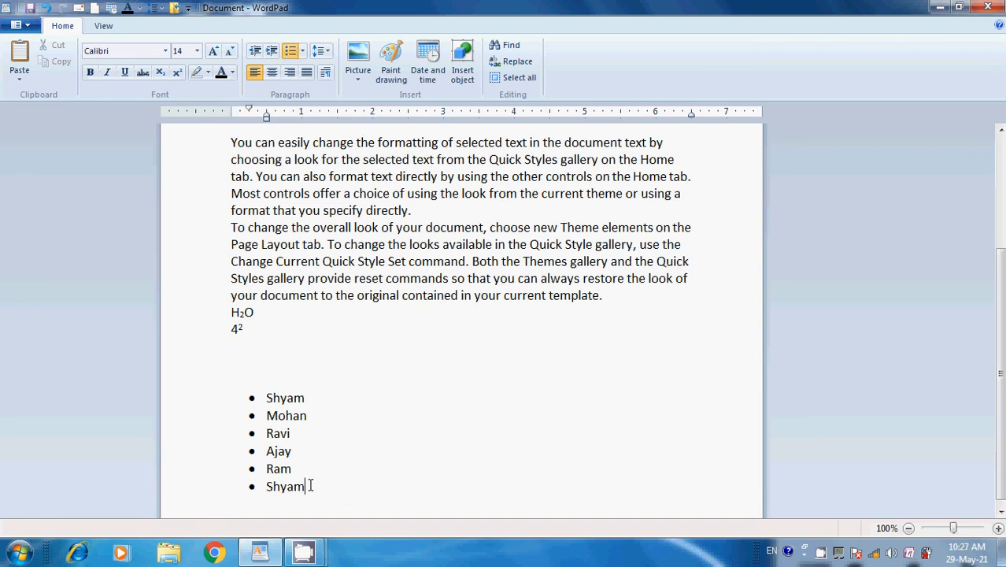
{"action": "key", "text": "Return"}
{"action": "type", "text": "uyuyiu"}
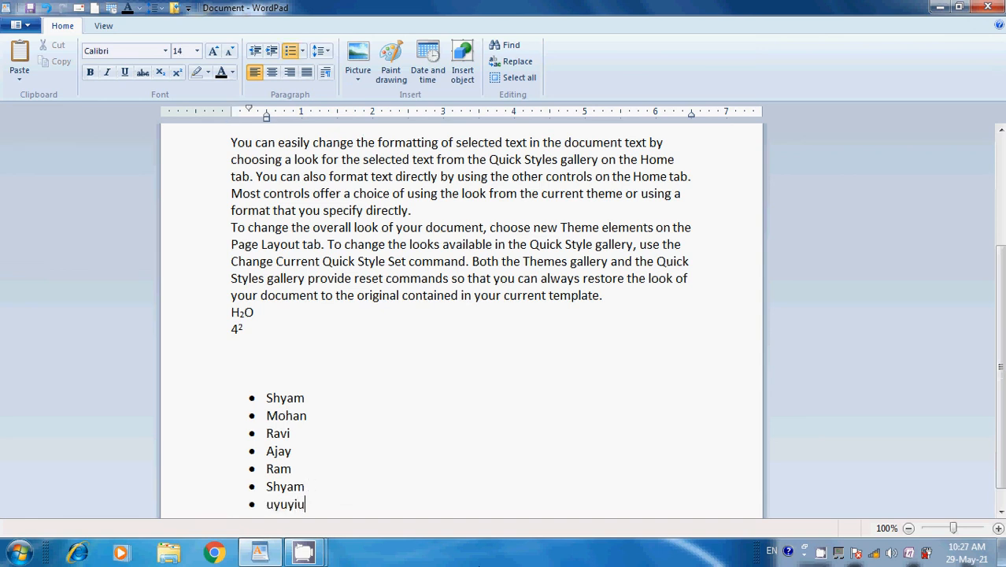
{"action": "key", "text": "Return"}
{"action": "type", "text": "kjhkjhk"}
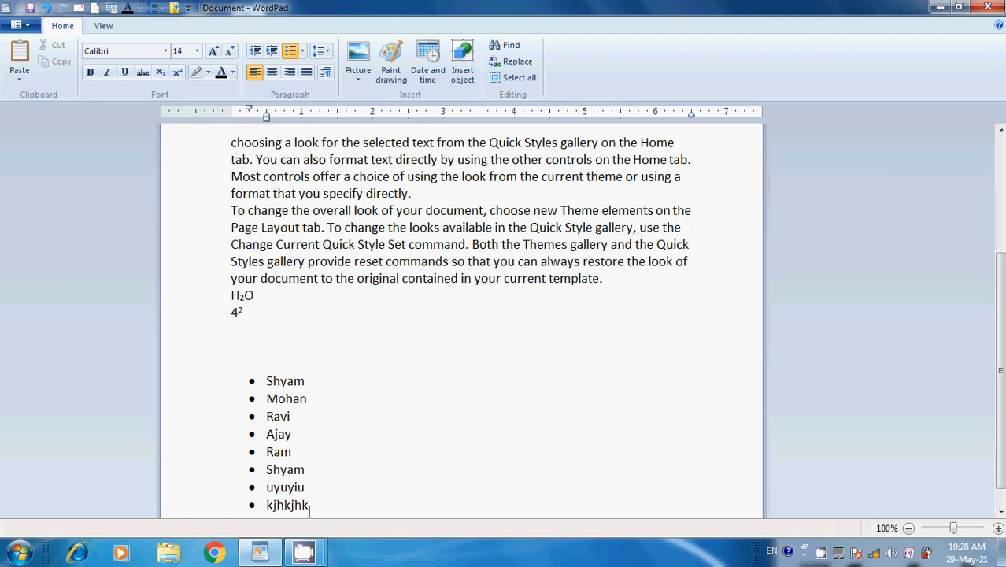
- Remove the bullets from all eight lines of the list and deselect it
{"action": "left_click_drag", "start_coordinate": [307, 505], "coordinate": [222, 378]}
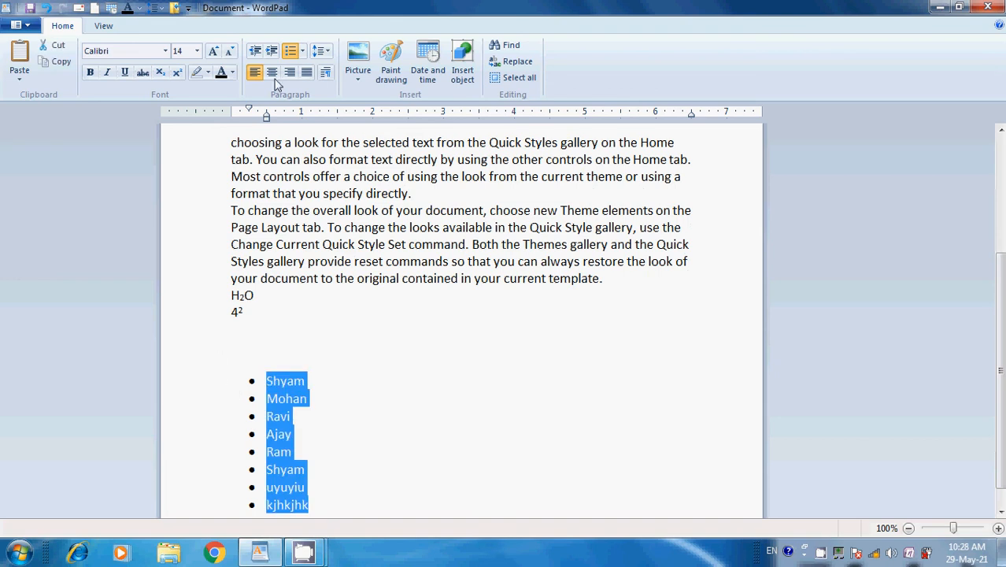
{"action": "left_click", "coordinate": [289, 59]}
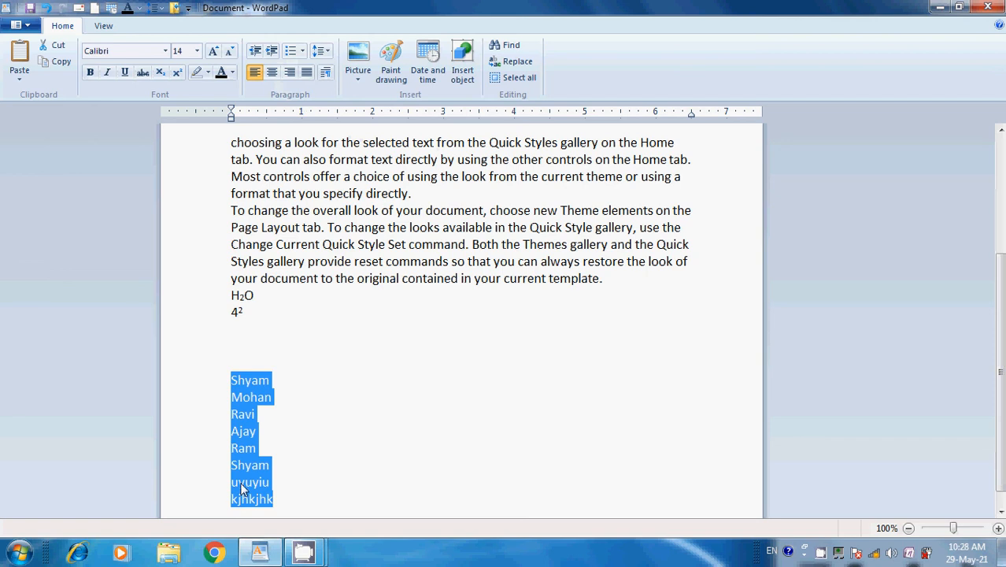
{"action": "left_click", "coordinate": [326, 491]}
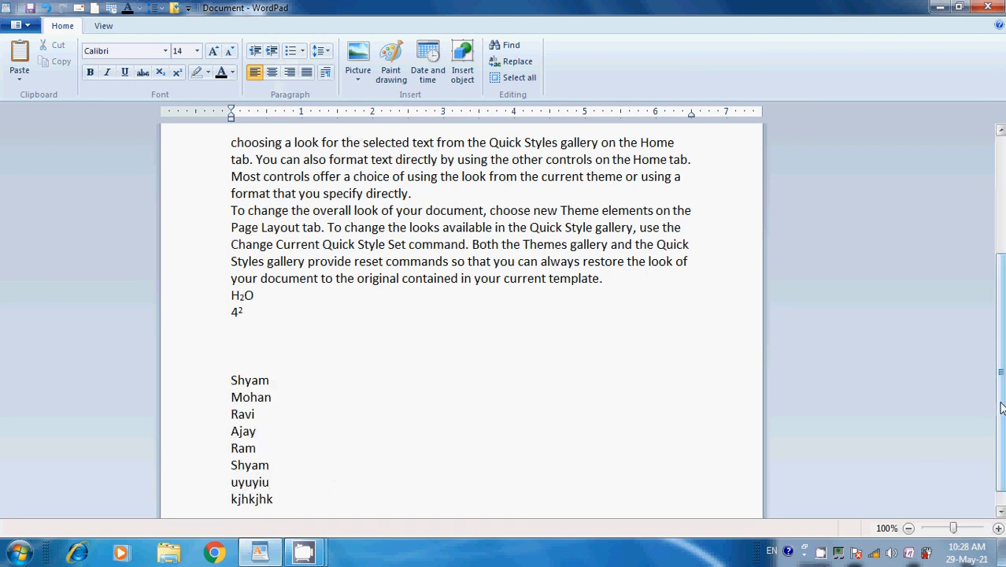
- Set the line spacing of the entire document to 2
{"action": "left_click_drag", "start_coordinate": [1002, 407], "coordinate": [1001, 289]}
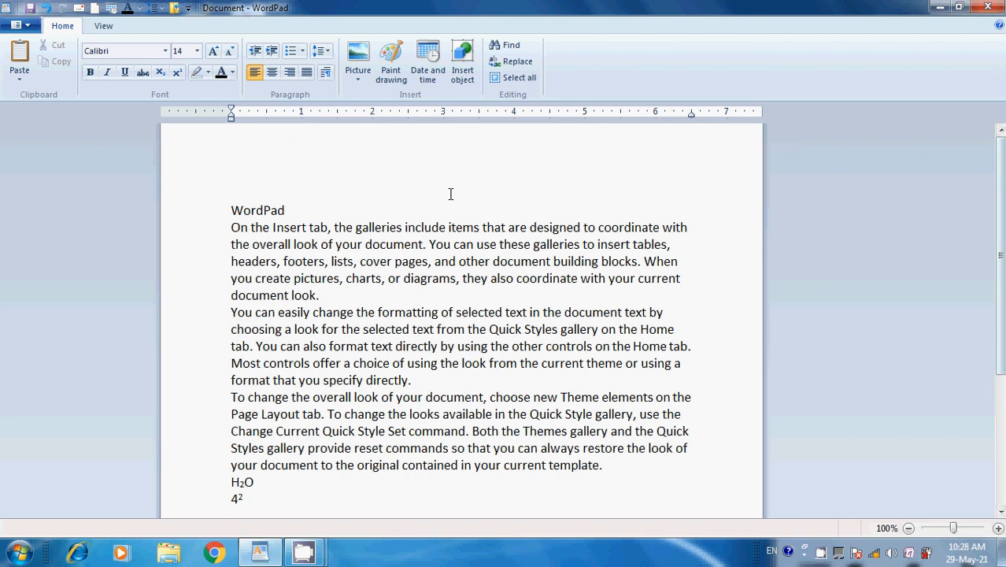
{"action": "left_click", "coordinate": [330, 52]}
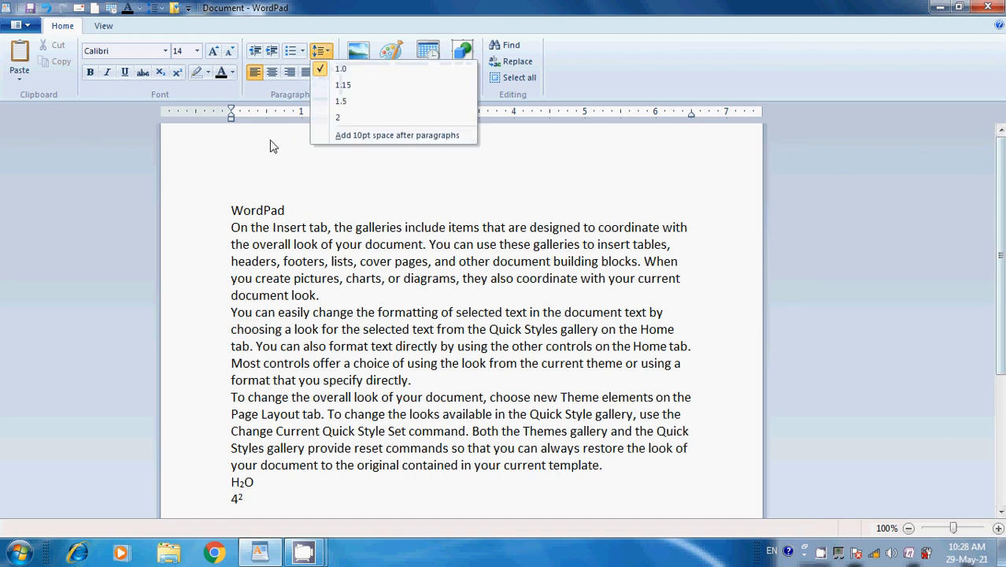
{"action": "left_click", "coordinate": [318, 49]}
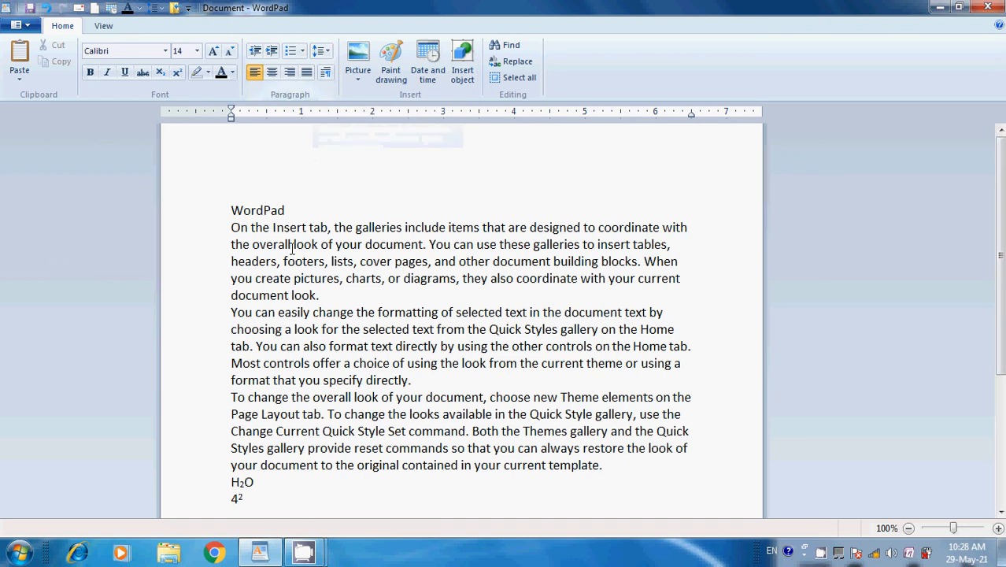
{"action": "key", "text": "ctrl+a"}
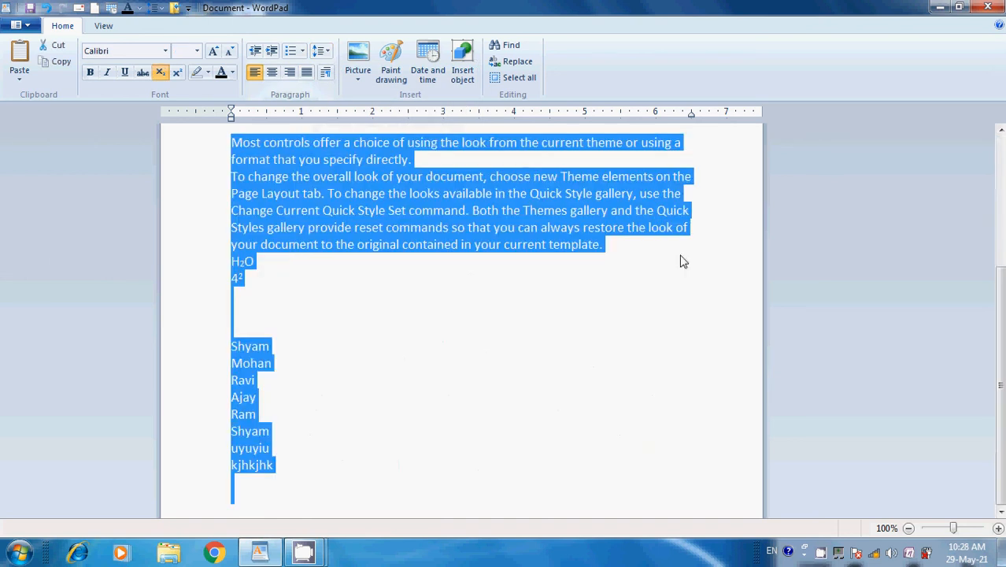
{"action": "left_click", "coordinate": [1001, 170]}
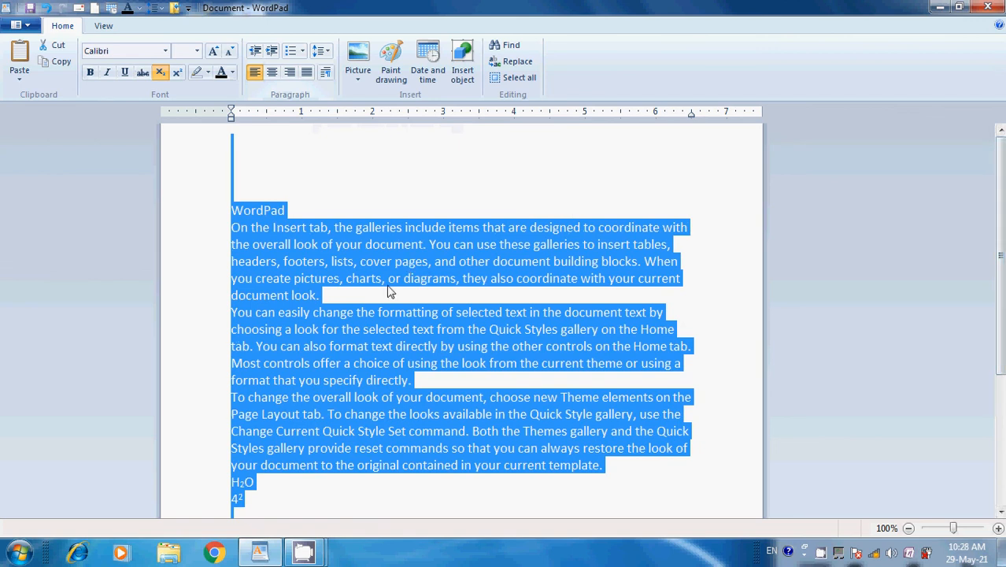
{"action": "left_click", "coordinate": [323, 52]}
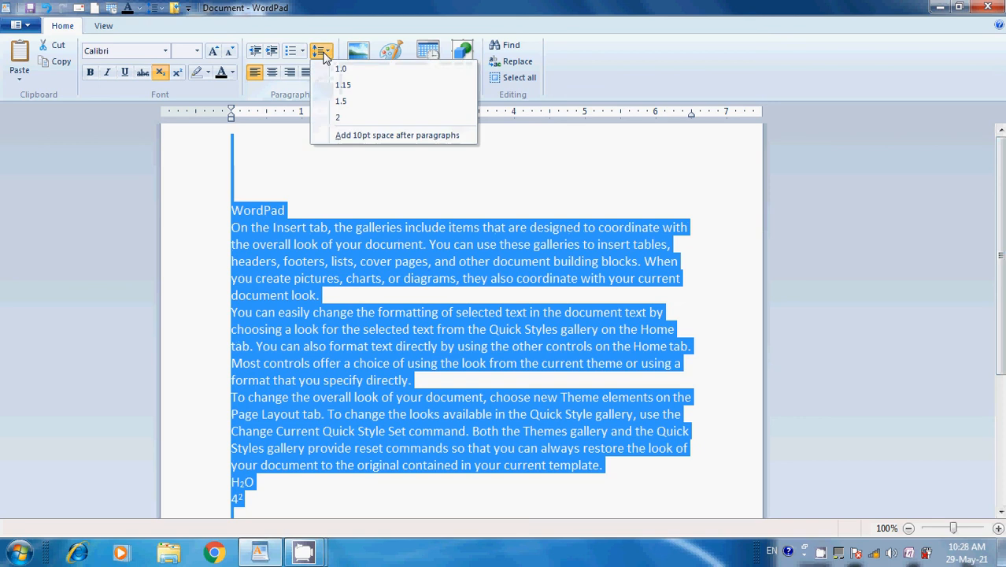
{"action": "left_click", "coordinate": [337, 119]}
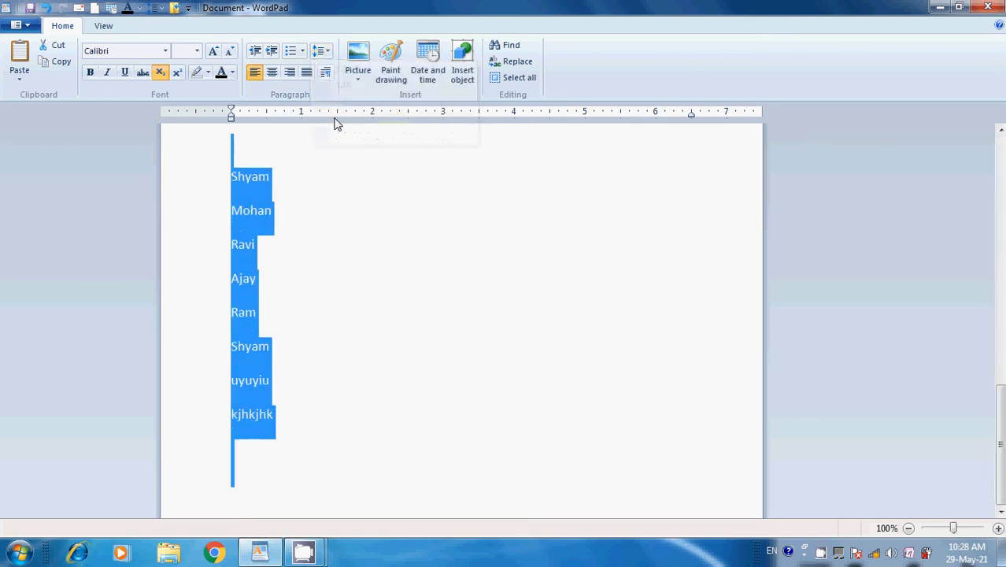
- Change the line spacing of the whole selected document to 1.5 and deselect the text
{"action": "left_click", "coordinate": [1004, 175]}
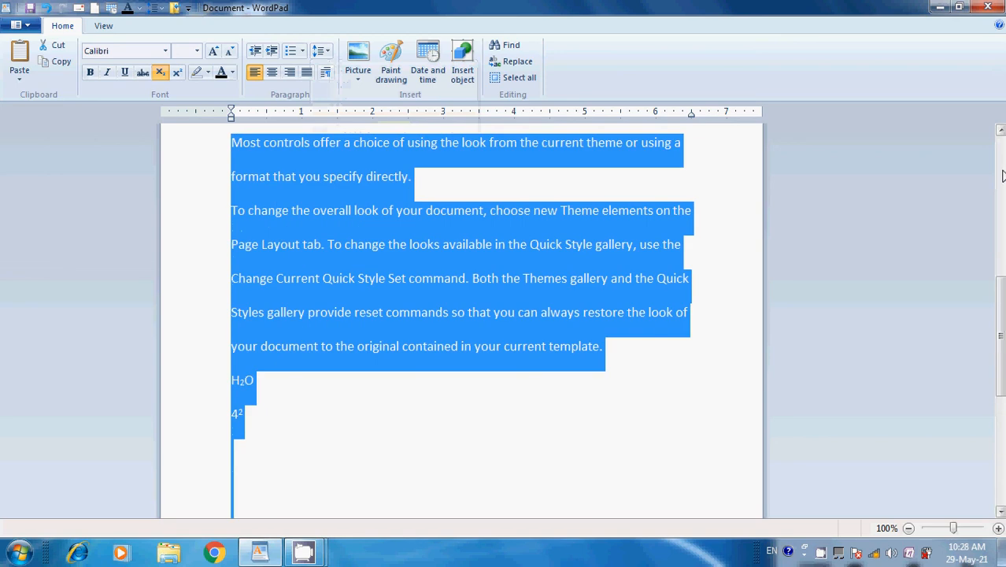
{"action": "left_click_drag", "start_coordinate": [1004, 203], "coordinate": [1004, 183]}
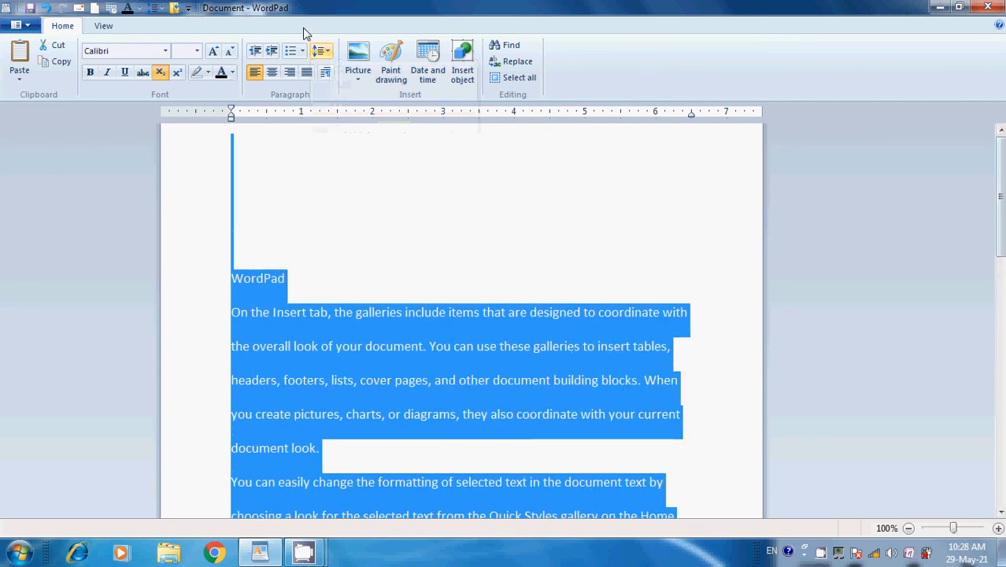
{"action": "left_click", "coordinate": [328, 52]}
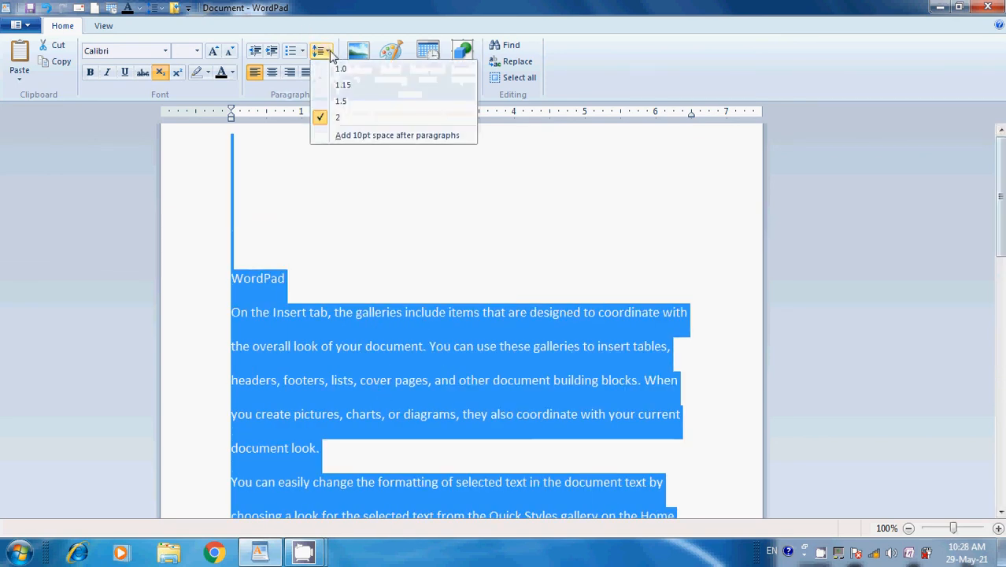
{"action": "left_click", "coordinate": [332, 101]}
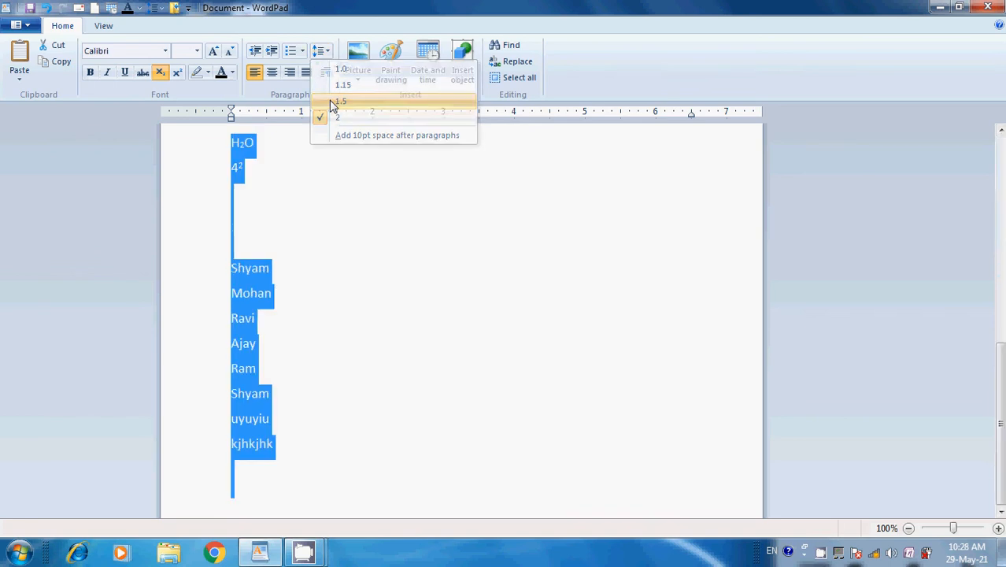
{"action": "left_click", "coordinate": [1003, 189]}
{"action": "left_click", "coordinate": [684, 340]}
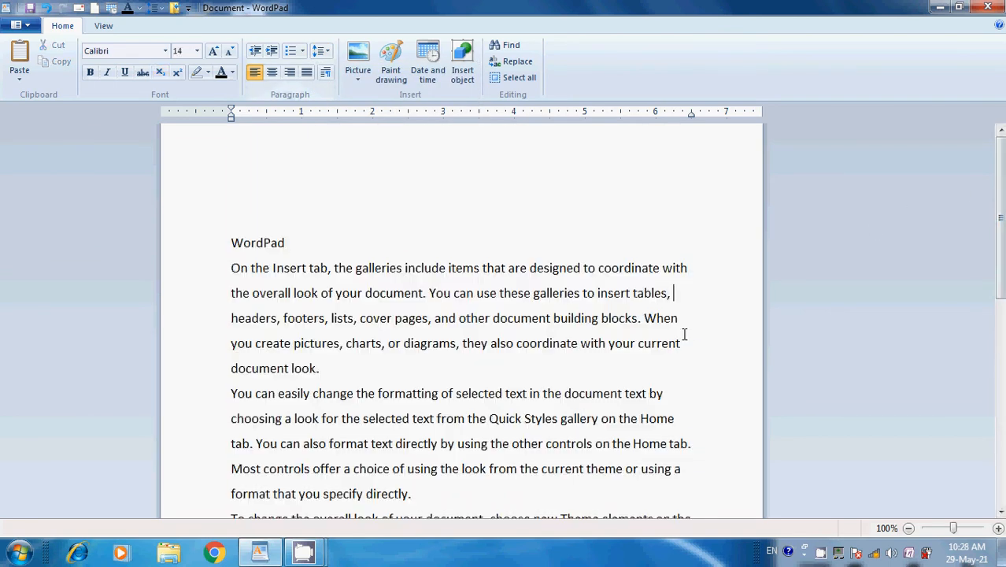
- Try line spacings of 1.0 and 2 on the paragraph beginning "On the Insert tab", finishing with 1.15
{"action": "left_click_drag", "start_coordinate": [684, 343], "coordinate": [213, 275]}
{"action": "left_click", "coordinate": [321, 50]}
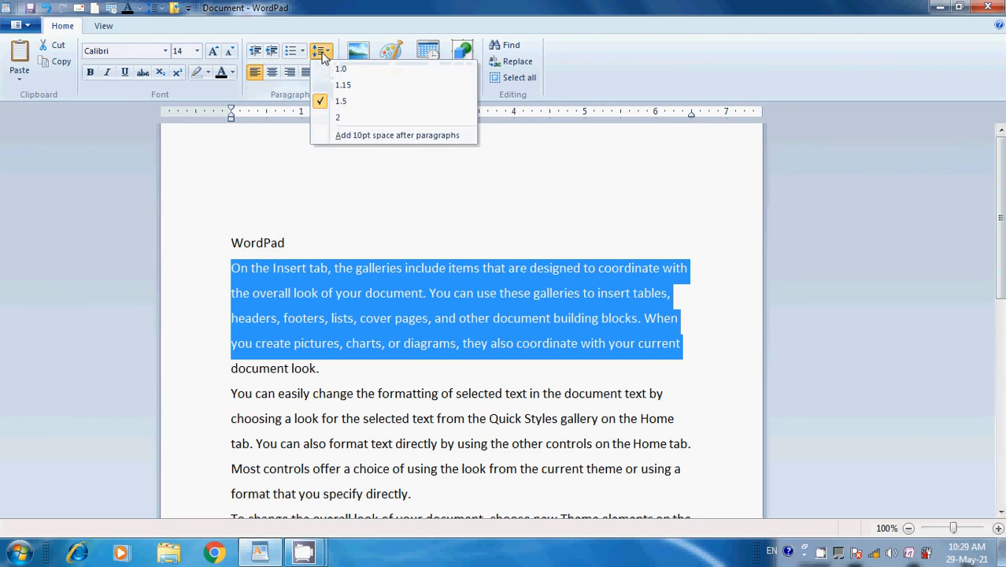
{"action": "left_click", "coordinate": [331, 72]}
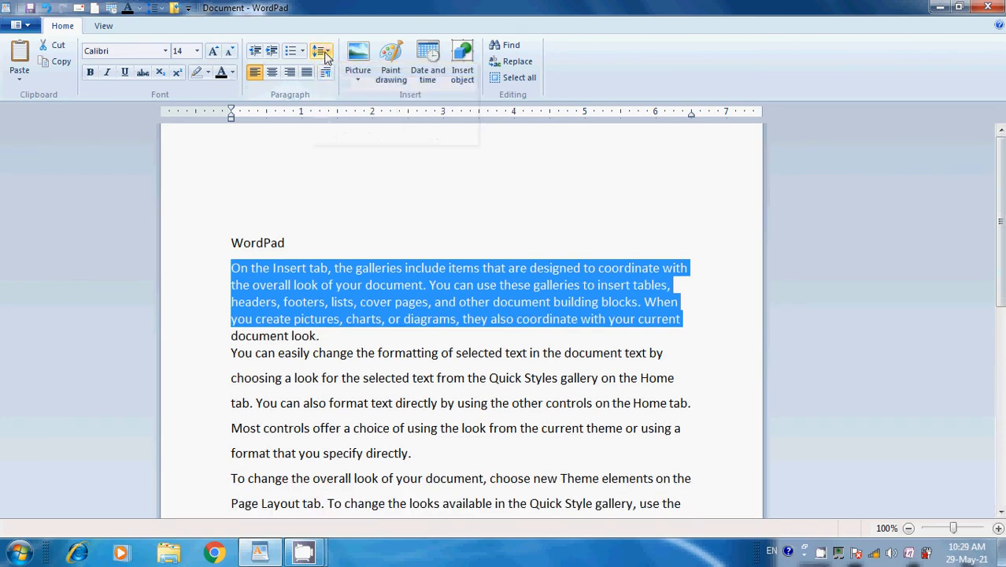
{"action": "left_click", "coordinate": [322, 50]}
{"action": "left_click", "coordinate": [338, 118]}
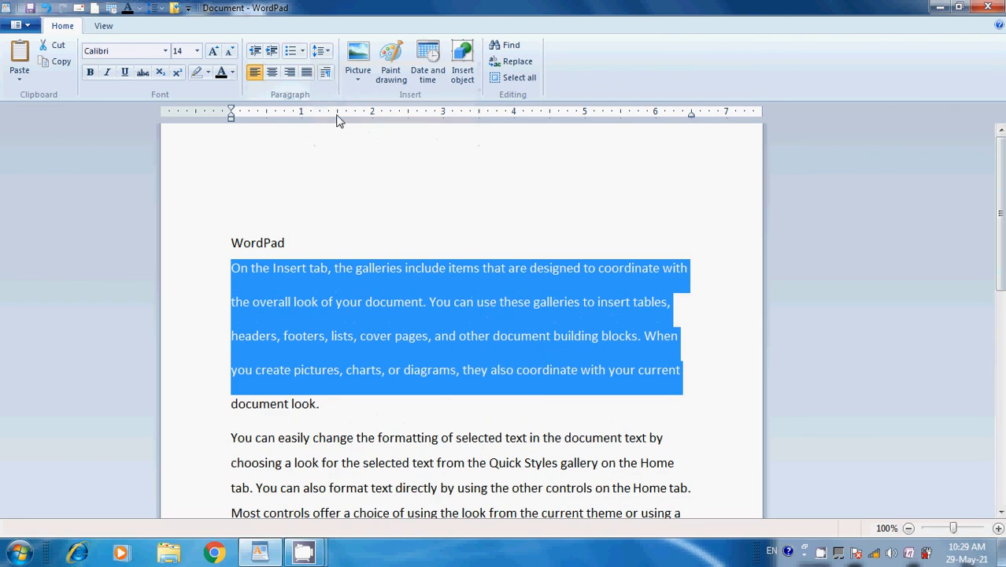
{"action": "left_click", "coordinate": [324, 53]}
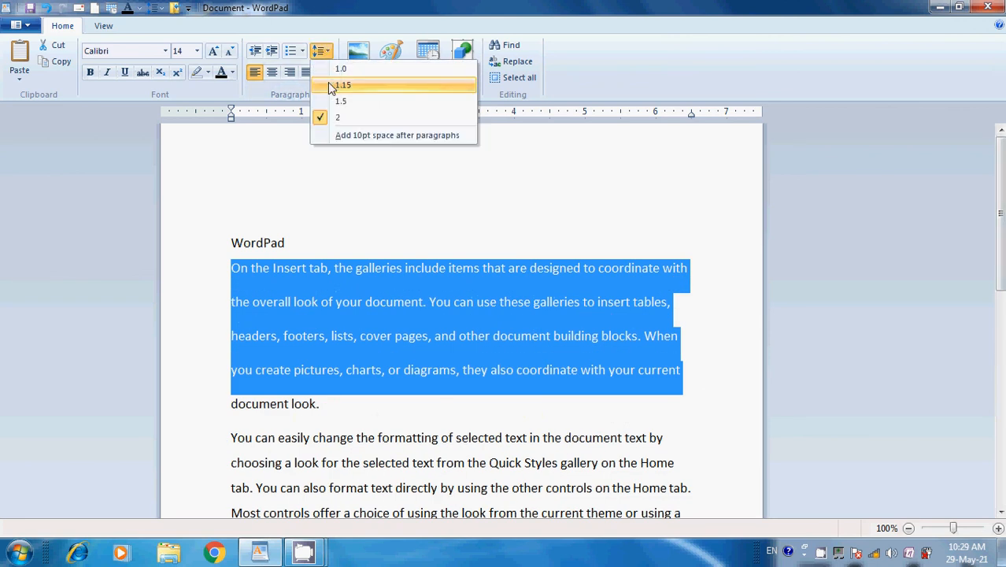
{"action": "left_click", "coordinate": [340, 85]}
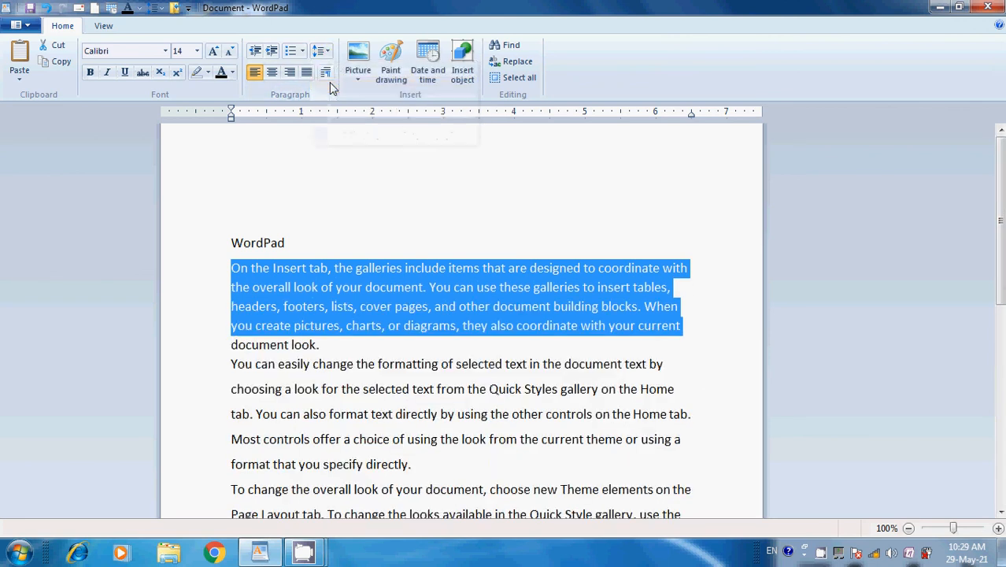
{"action": "left_click", "coordinate": [396, 228]}
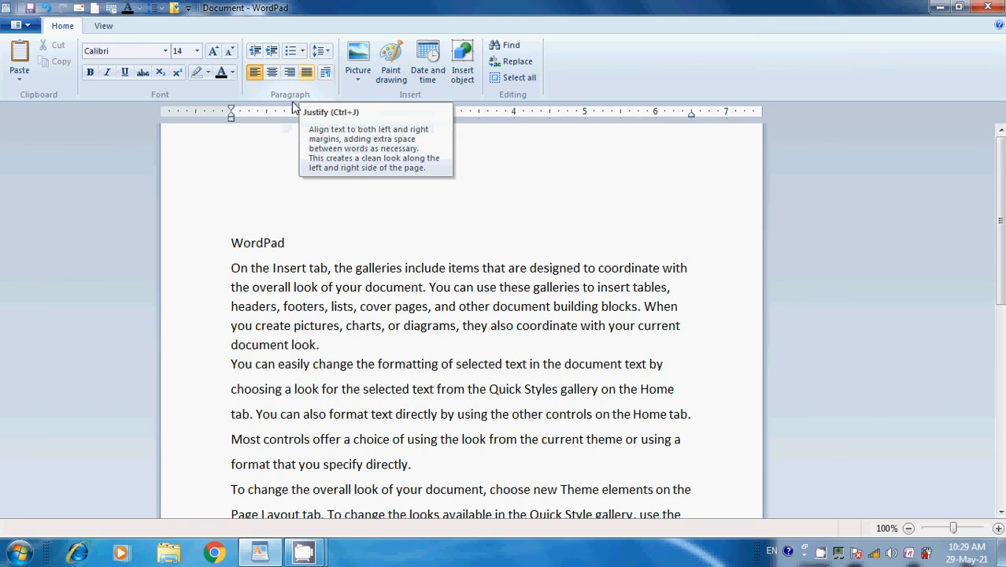
- Try centre, right and left alignment on the "WordPad" title, finishing with it centred
{"action": "left_click", "coordinate": [287, 244]}
{"action": "double_click", "coordinate": [253, 245]}
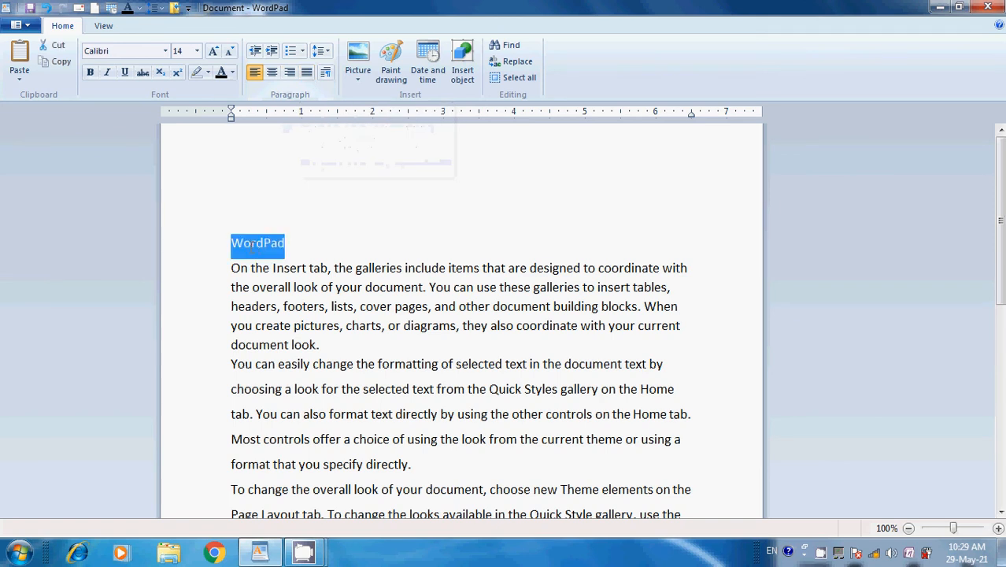
{"action": "left_click", "coordinate": [273, 73]}
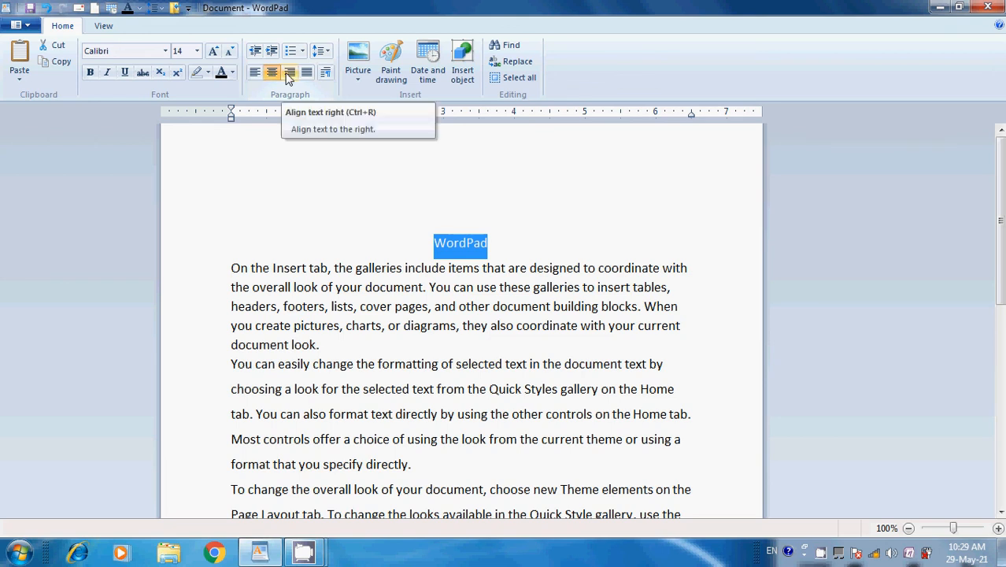
{"action": "left_click", "coordinate": [288, 75]}
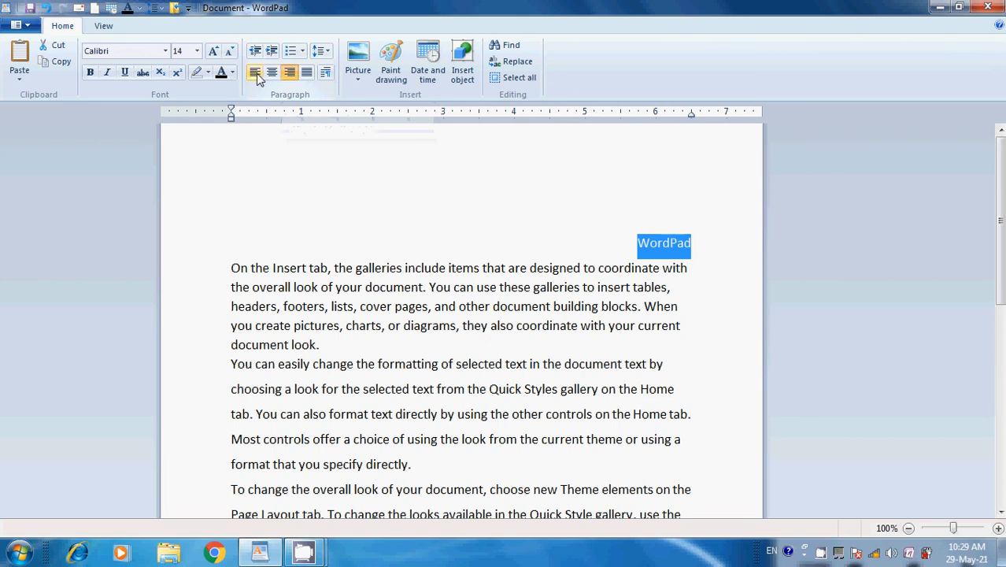
{"action": "left_click", "coordinate": [257, 75]}
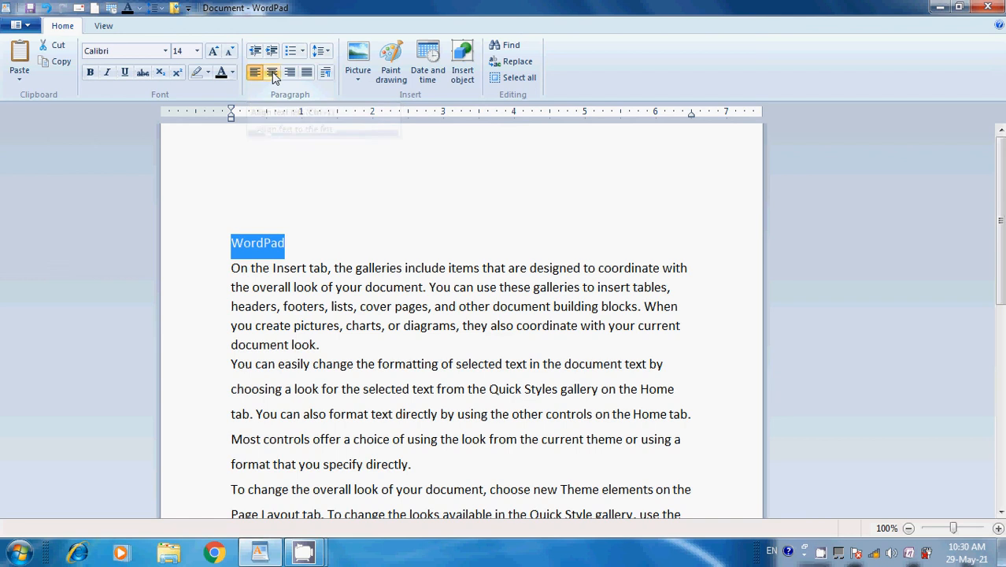
{"action": "left_click", "coordinate": [272, 74]}
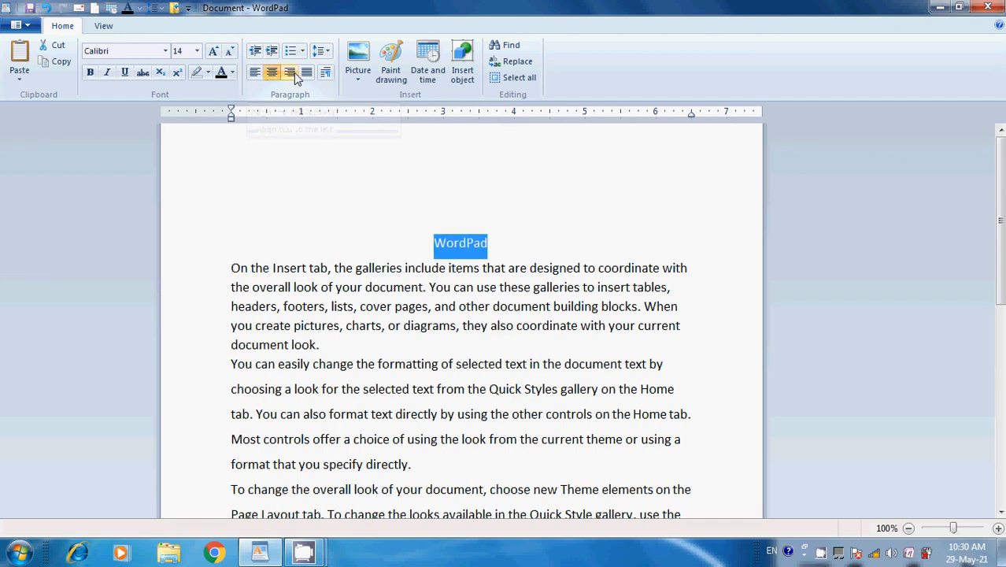
{"action": "left_click", "coordinate": [294, 72]}
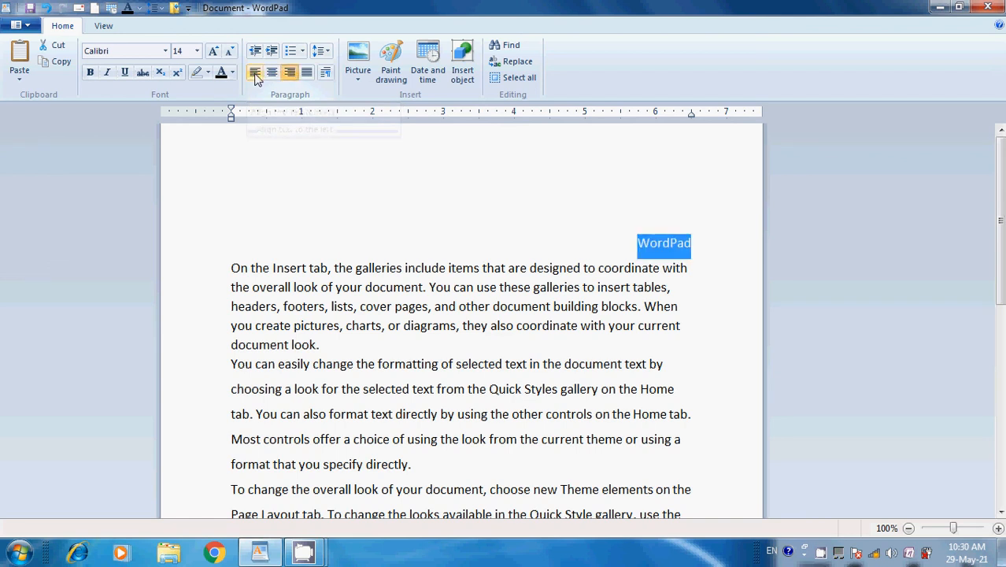
{"action": "left_click", "coordinate": [271, 71]}
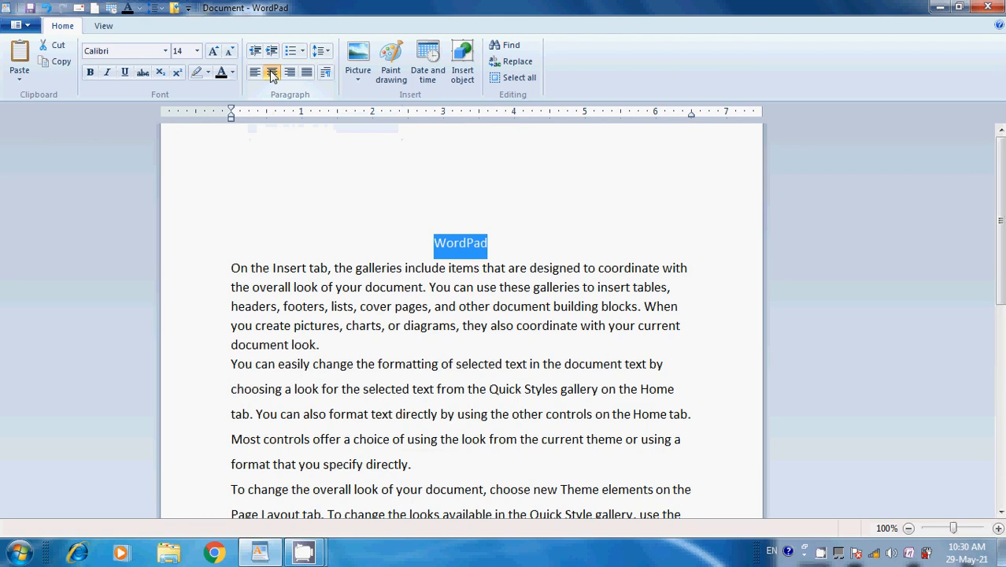
{"action": "left_click", "coordinate": [495, 249]}
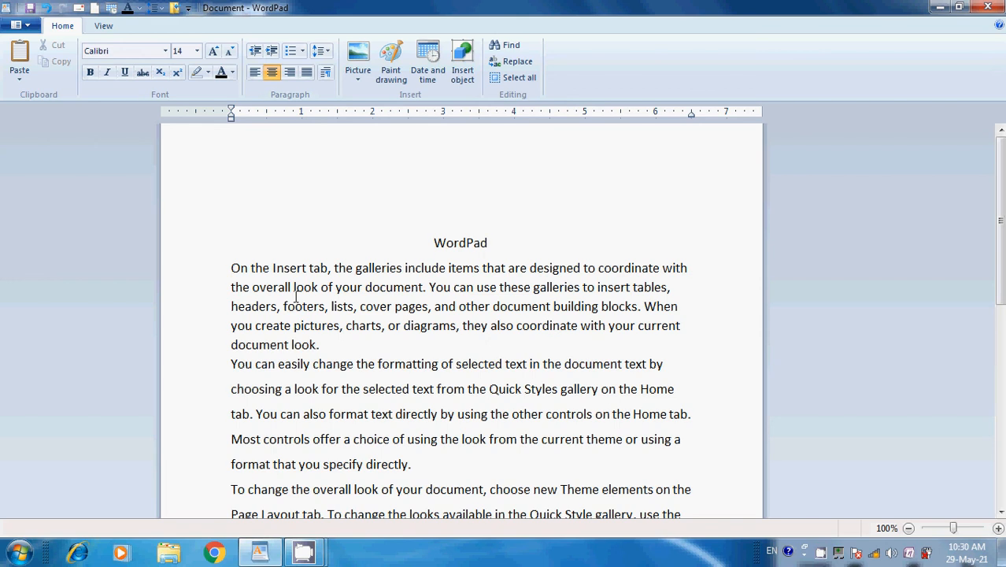
- Justify the paragraph beginning "On the Insert tab" and deselect it
{"action": "left_click_drag", "start_coordinate": [220, 274], "coordinate": [226, 355]}
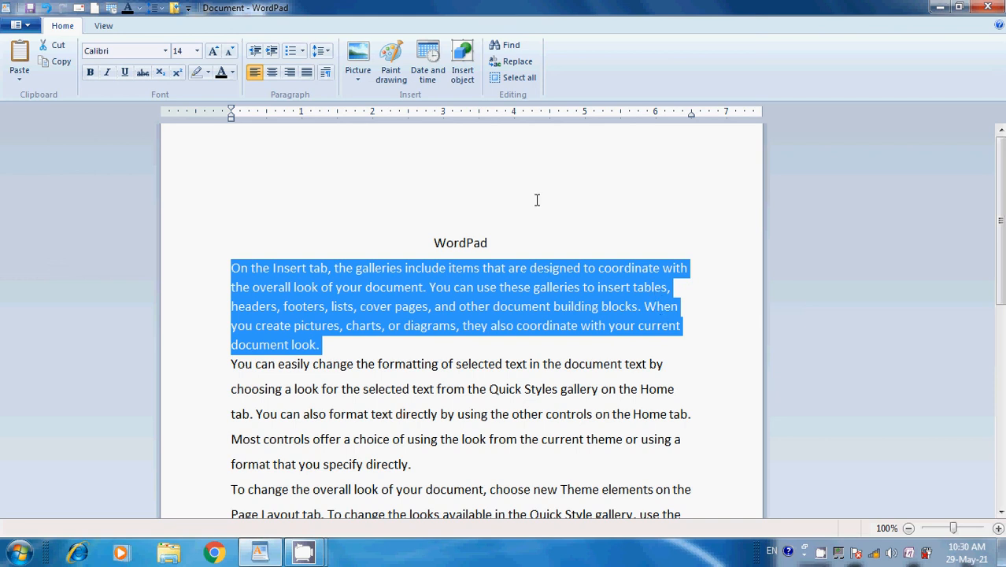
{"action": "left_click", "coordinate": [307, 74]}
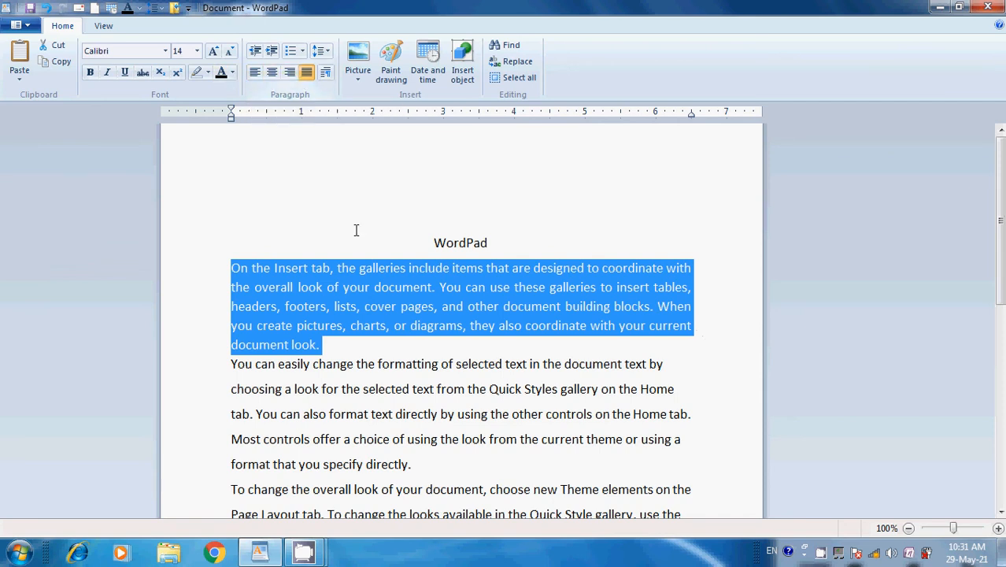
{"action": "left_click", "coordinate": [431, 353]}
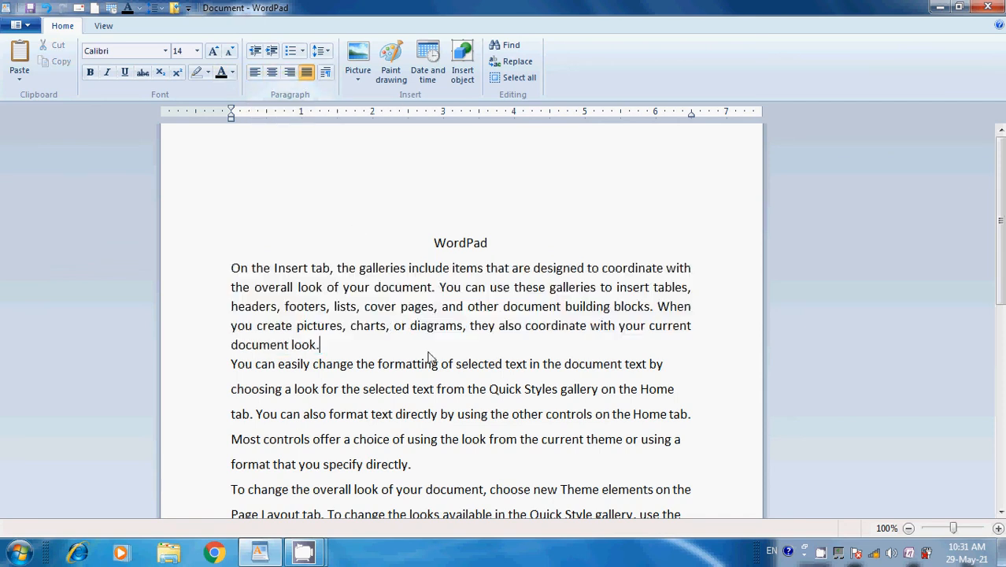
- Insert the picture "Capture" from the Pictures library on a new line below the "WordPad" title and select it
{"action": "left_click", "coordinate": [521, 234]}
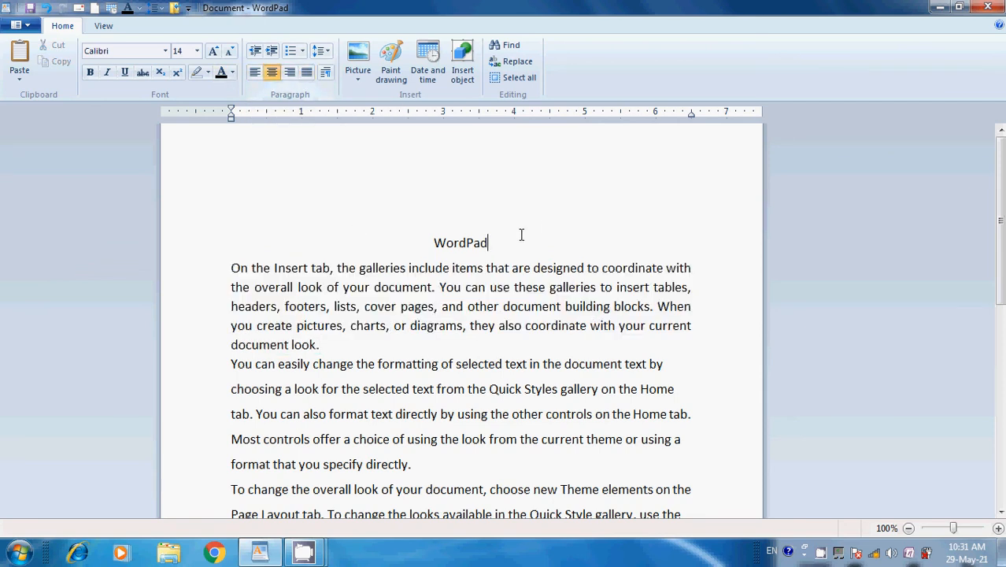
{"action": "left_click", "coordinate": [354, 58]}
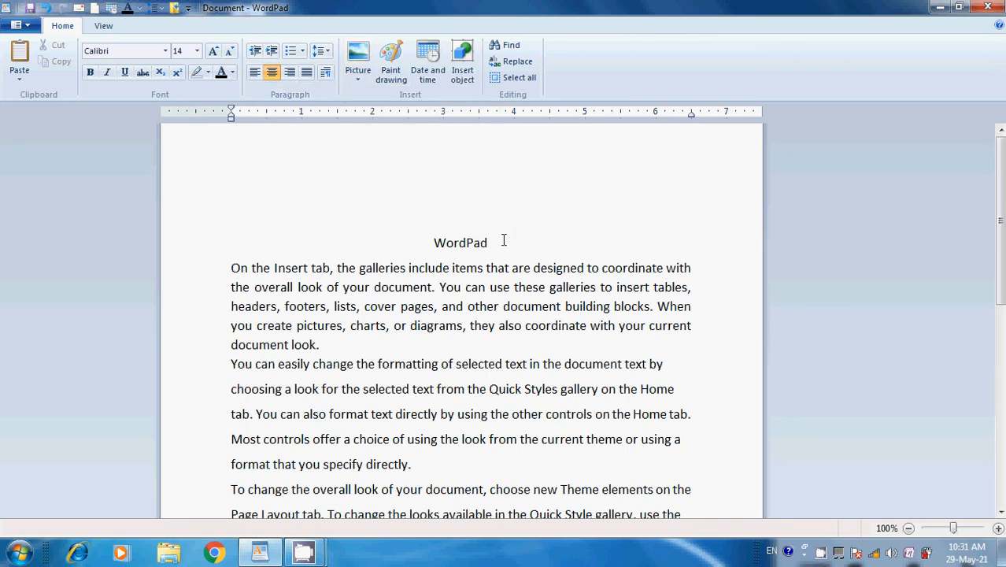
{"action": "key", "text": "Return"}
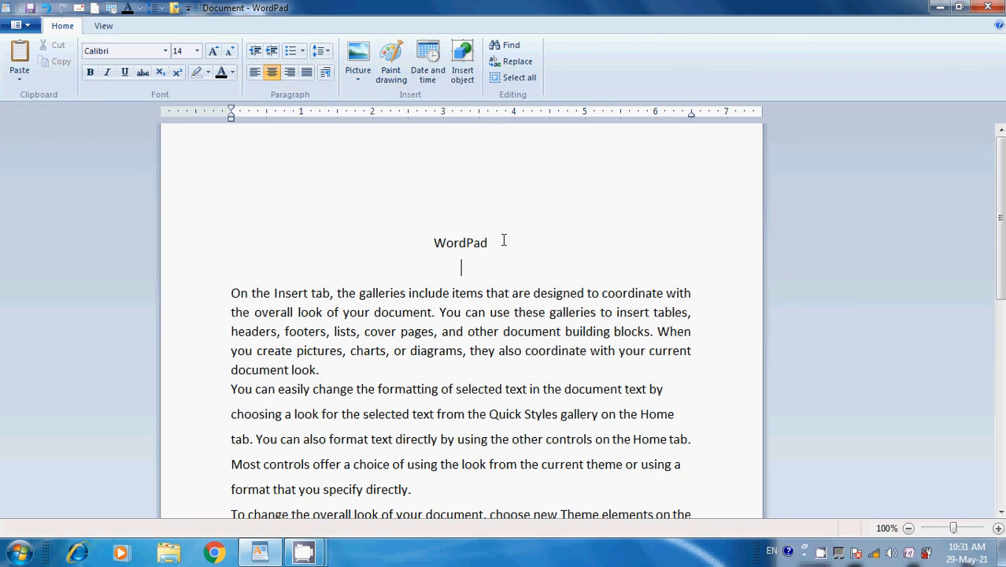
{"action": "left_click", "coordinate": [364, 53]}
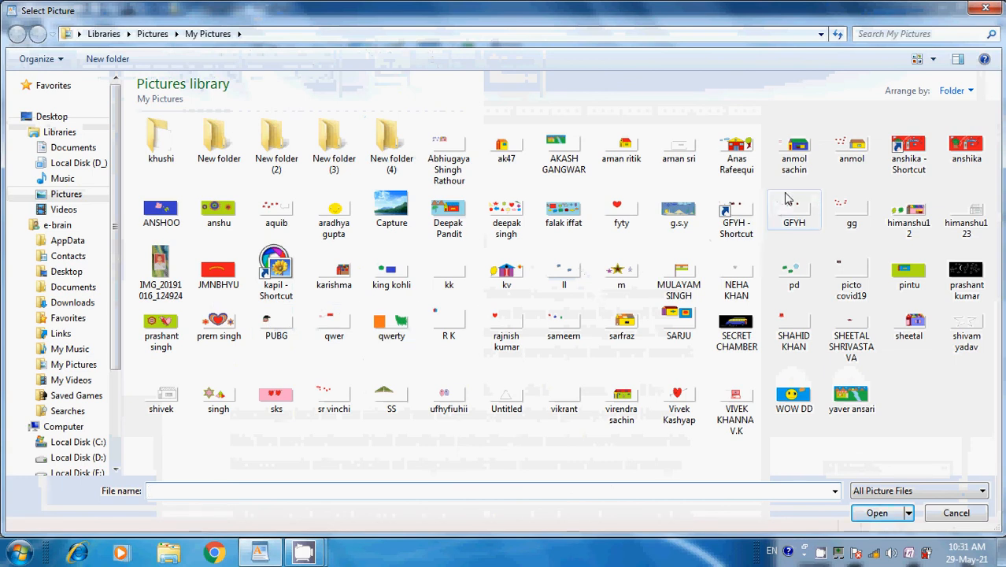
{"action": "double_click", "coordinate": [396, 211]}
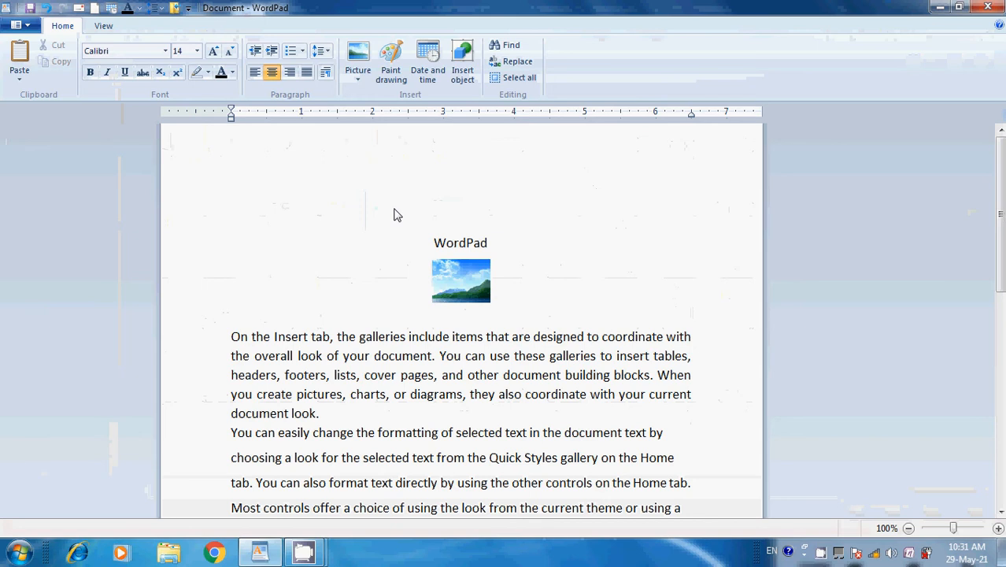
{"action": "left_click", "coordinate": [481, 298]}
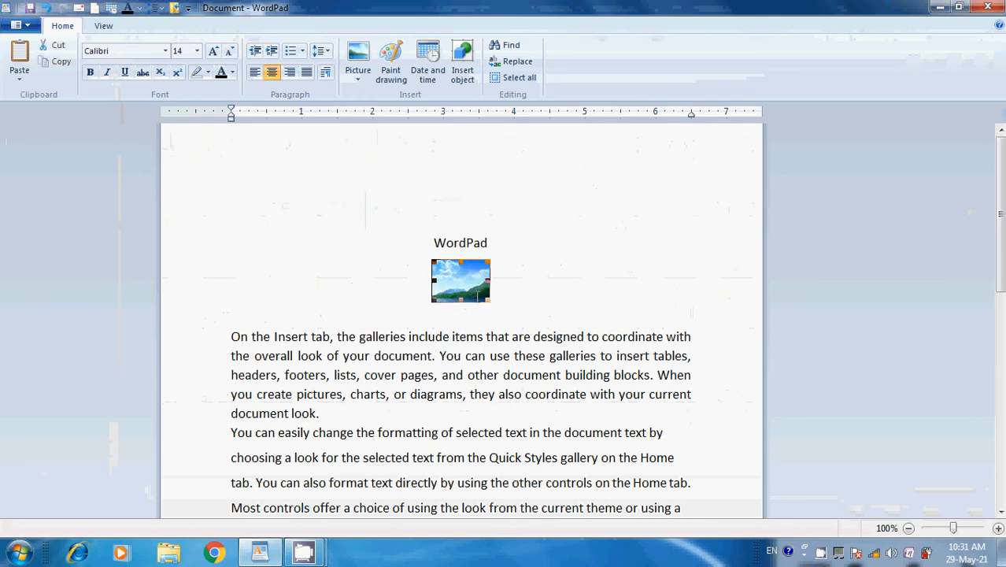
- Enlarge the picture below the "WordPad" title, shrink it slightly, and delete it from the document
{"action": "left_click_drag", "start_coordinate": [489, 302], "coordinate": [548, 360]}
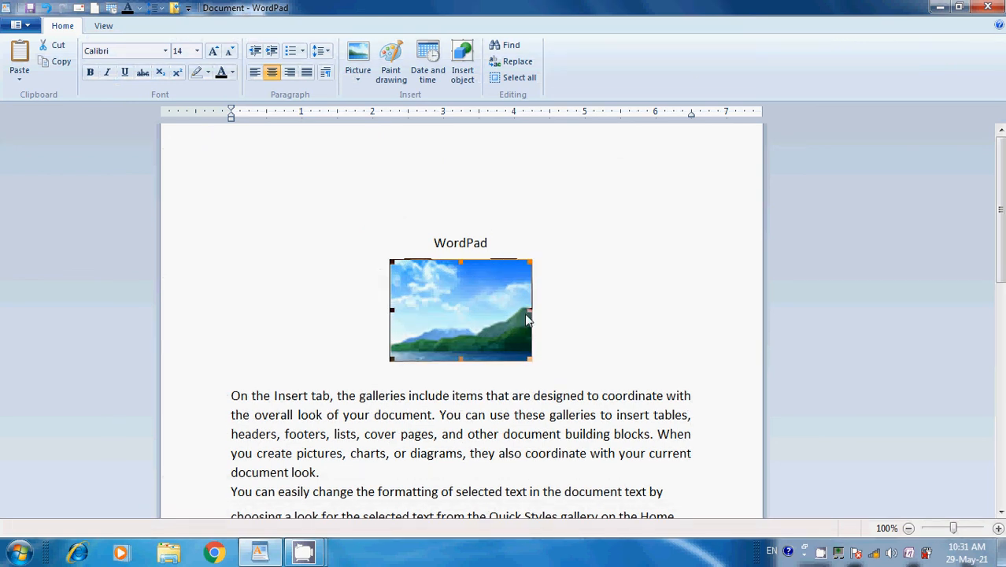
{"action": "left_click_drag", "start_coordinate": [532, 361], "coordinate": [504, 341]}
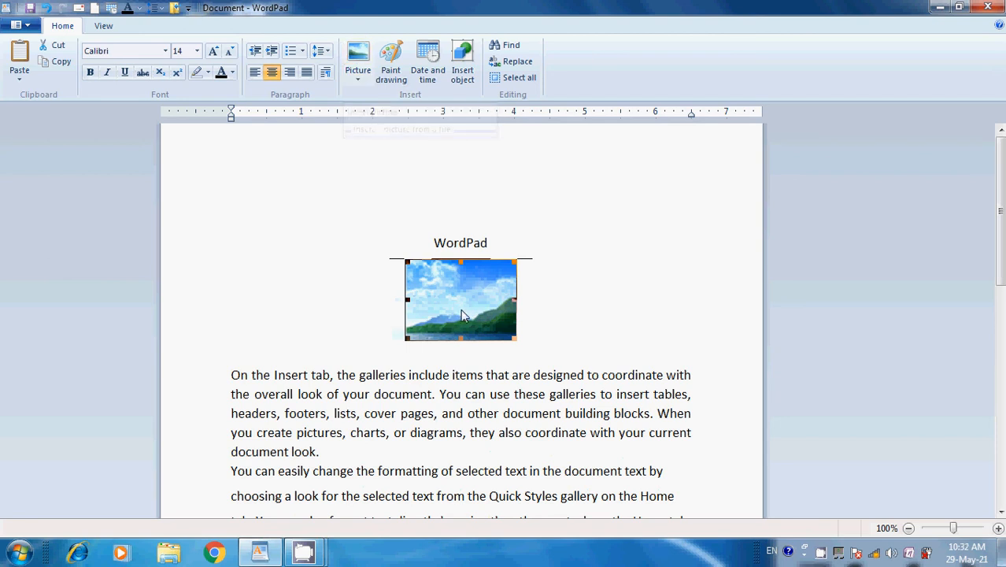
{"action": "key", "text": "Delete"}
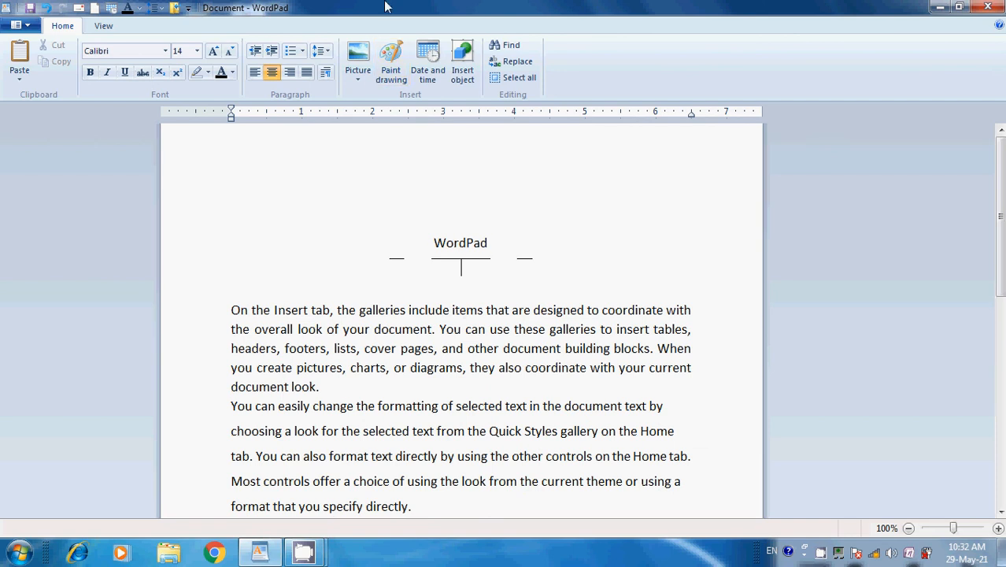
- Insert a Paint drawing with a black hexagon about 128 × 133 px and a circle about 57 px wide inside it
{"action": "left_click", "coordinate": [392, 72]}
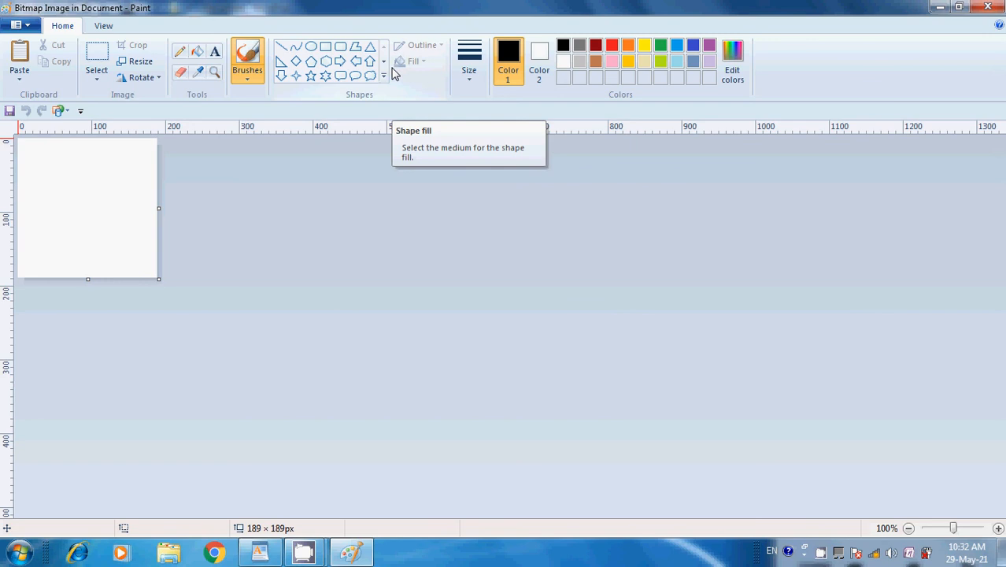
{"action": "left_click", "coordinate": [326, 61]}
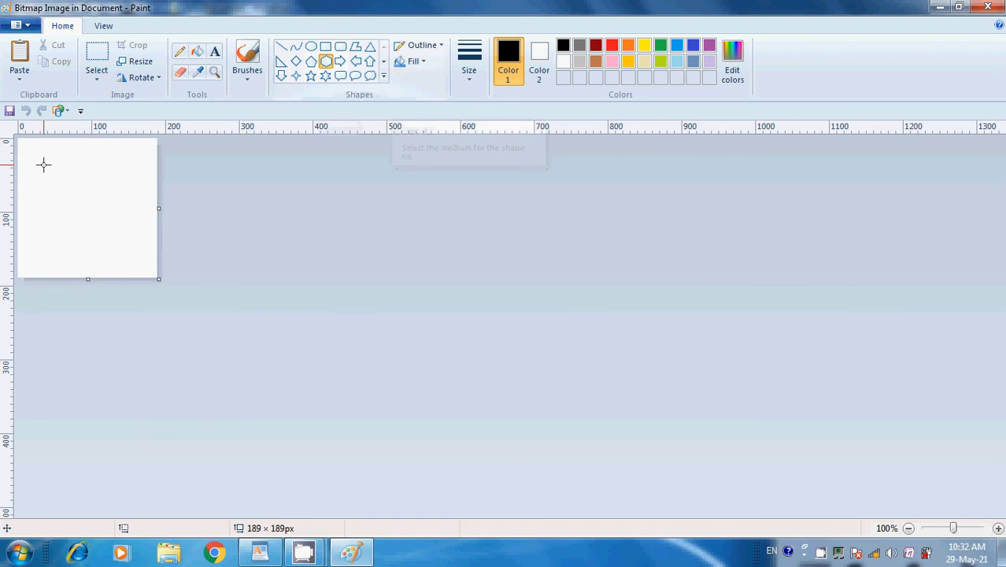
{"action": "left_click_drag", "start_coordinate": [44, 165], "coordinate": [138, 262]}
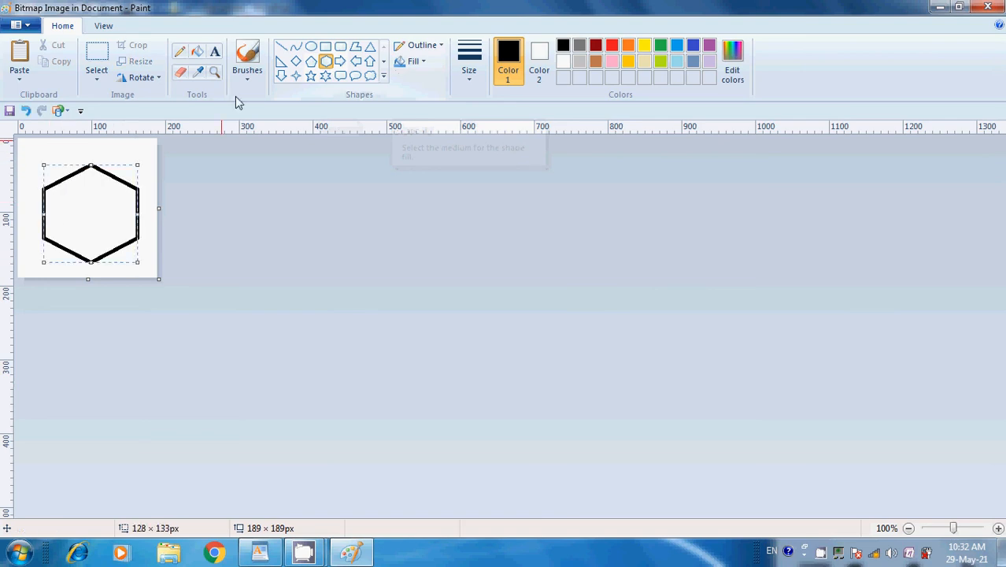
{"action": "left_click", "coordinate": [311, 46]}
{"action": "left_click_drag", "start_coordinate": [66, 192], "coordinate": [109, 234]}
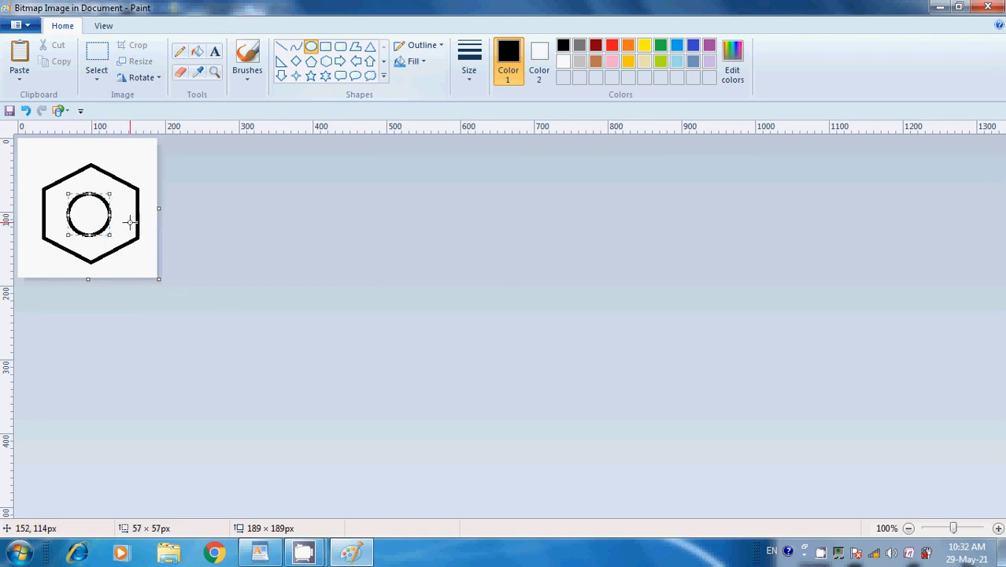
{"action": "left_click", "coordinate": [130, 222]}
- Fill the area between the hexagon and the circle with lime green and the circle with yellow
{"action": "left_click", "coordinate": [197, 52]}
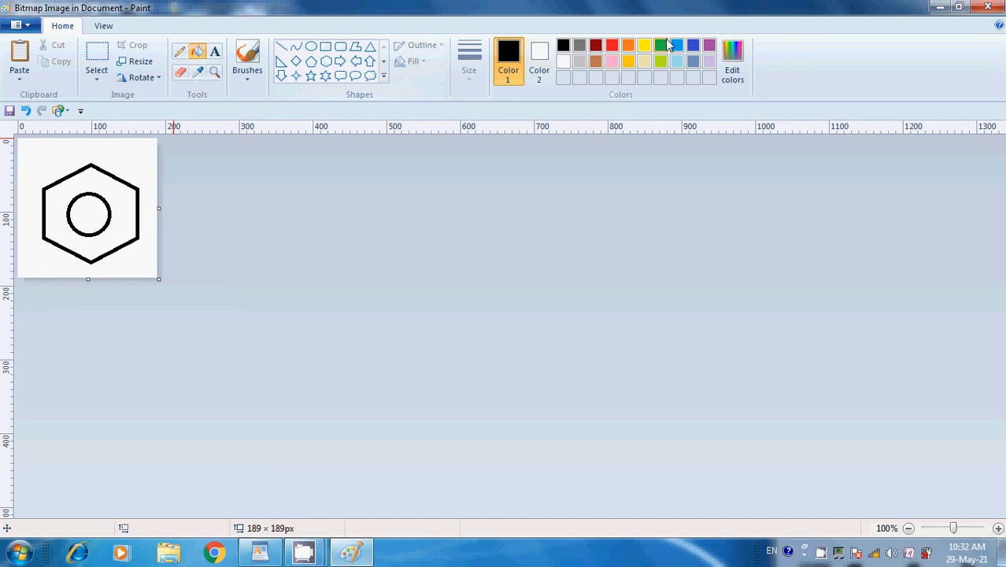
{"action": "left_click", "coordinate": [661, 61]}
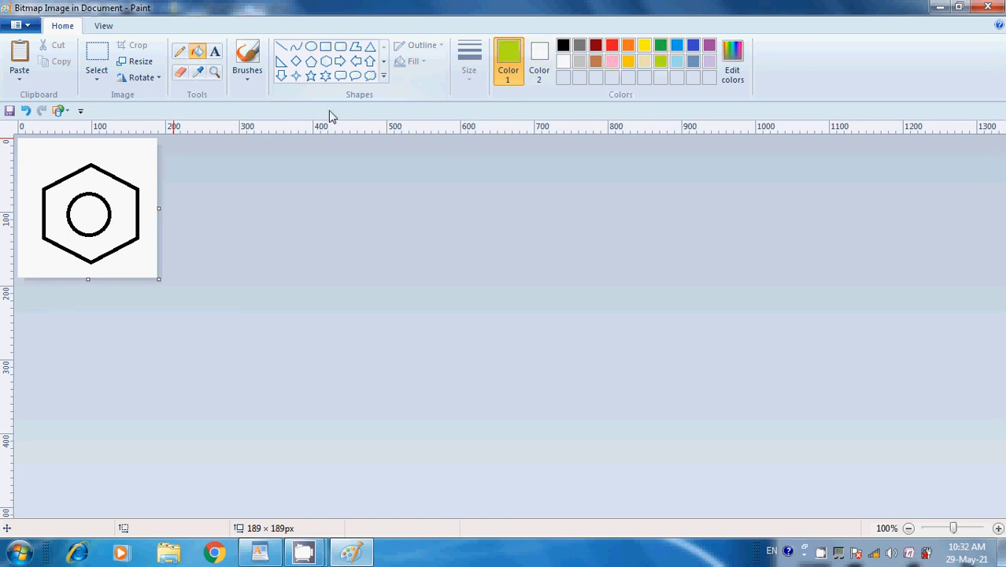
{"action": "left_click", "coordinate": [129, 183]}
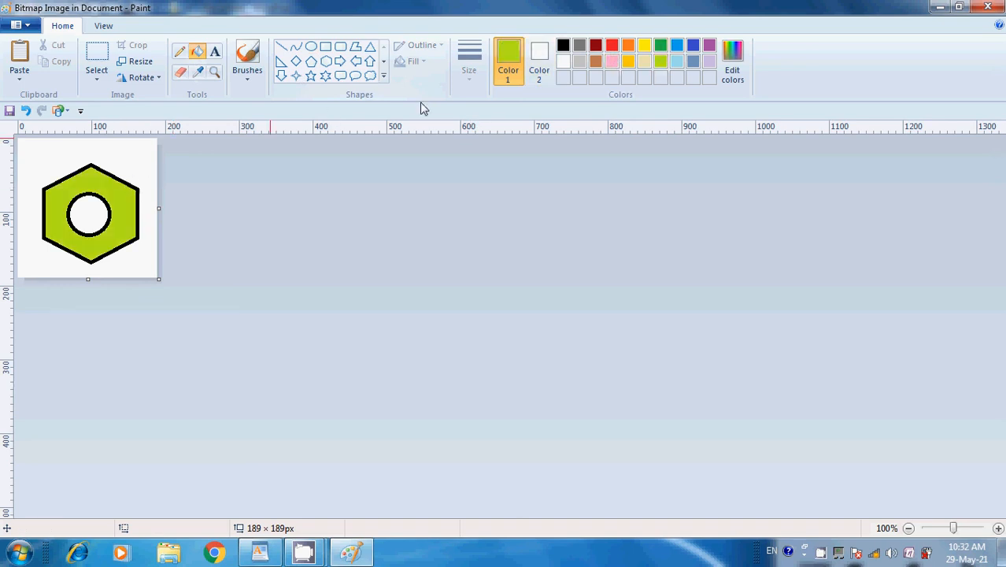
{"action": "left_click", "coordinate": [645, 46]}
{"action": "left_click", "coordinate": [88, 216]}
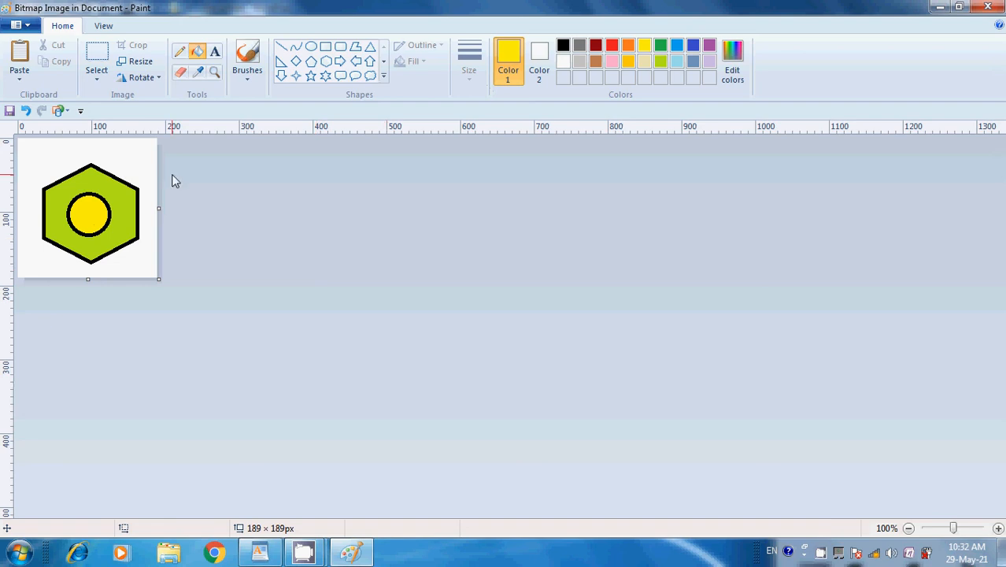
- Return from Paint to the WordPad document and delete the inserted hexagon drawing
{"action": "left_click", "coordinate": [987, 8]}
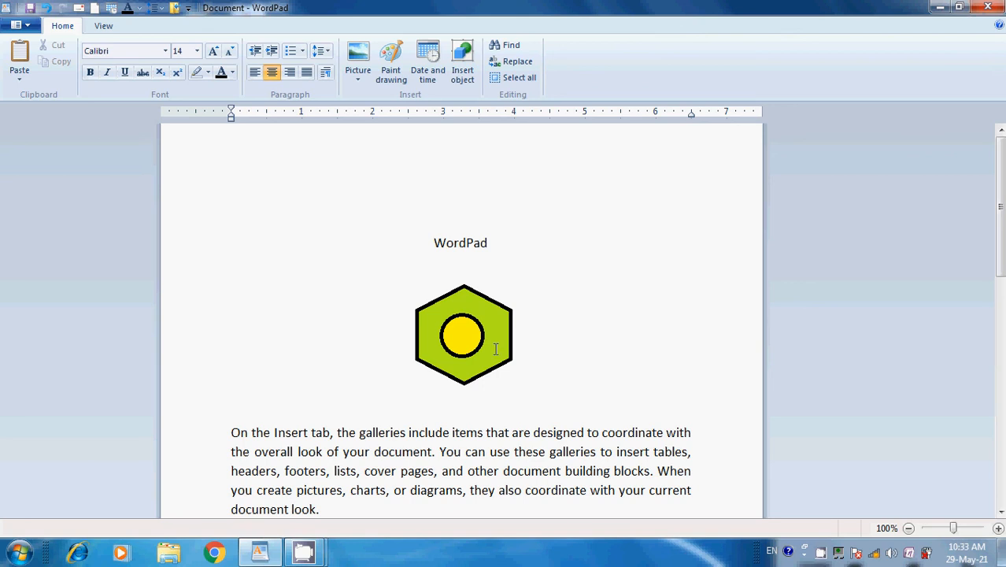
{"action": "left_click", "coordinate": [448, 347]}
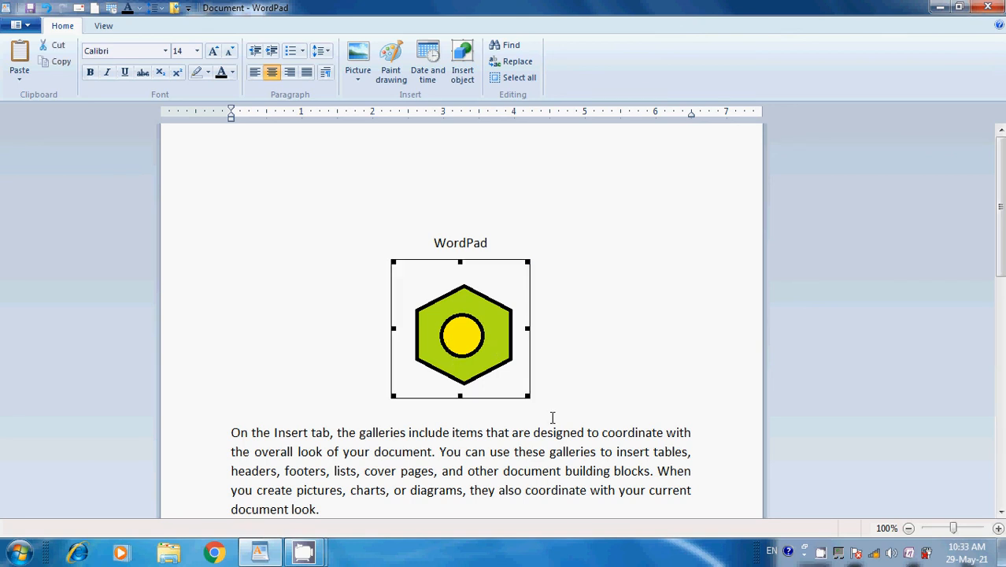
{"action": "key", "text": "Delete"}
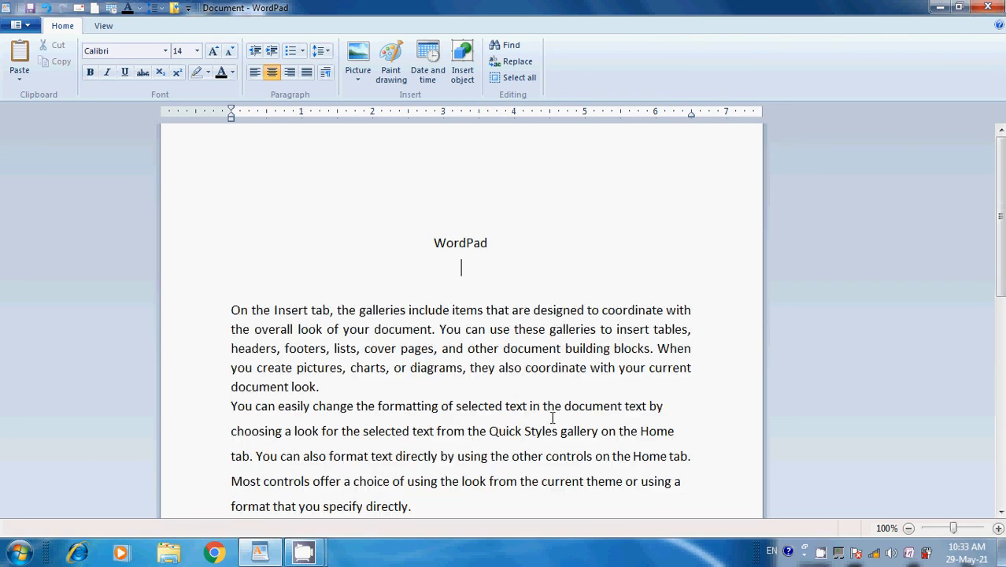
- Insert the date below the "WordPad" title in the format "Saturday, 29 May, 2021", leaving it deselected
{"action": "left_click", "coordinate": [426, 75]}
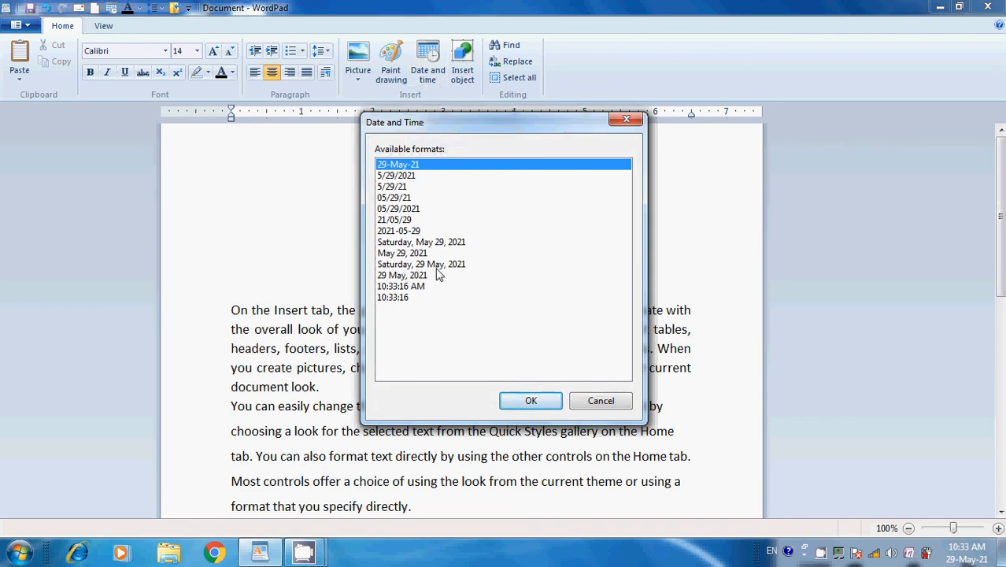
{"action": "left_click", "coordinate": [399, 266]}
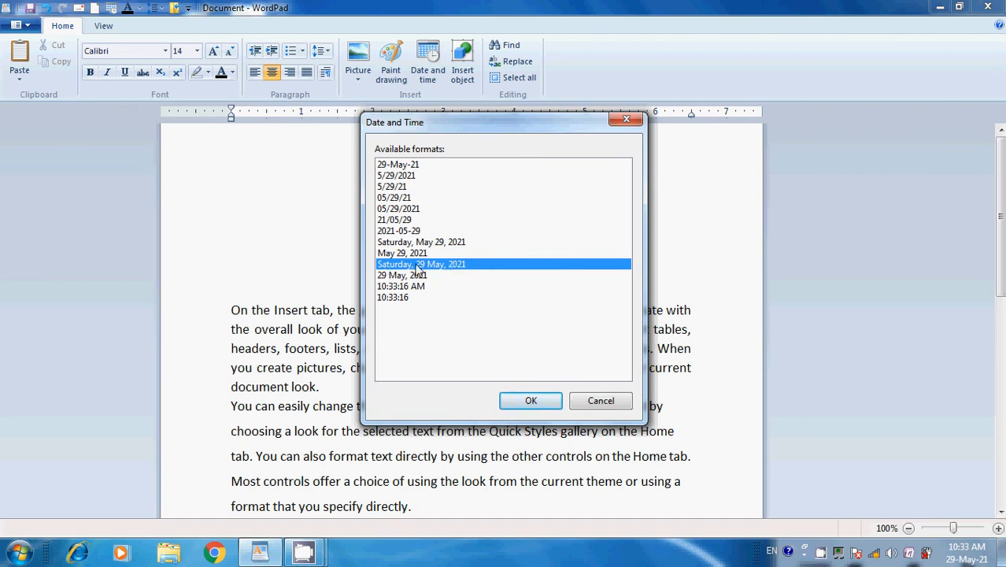
{"action": "left_click", "coordinate": [533, 401]}
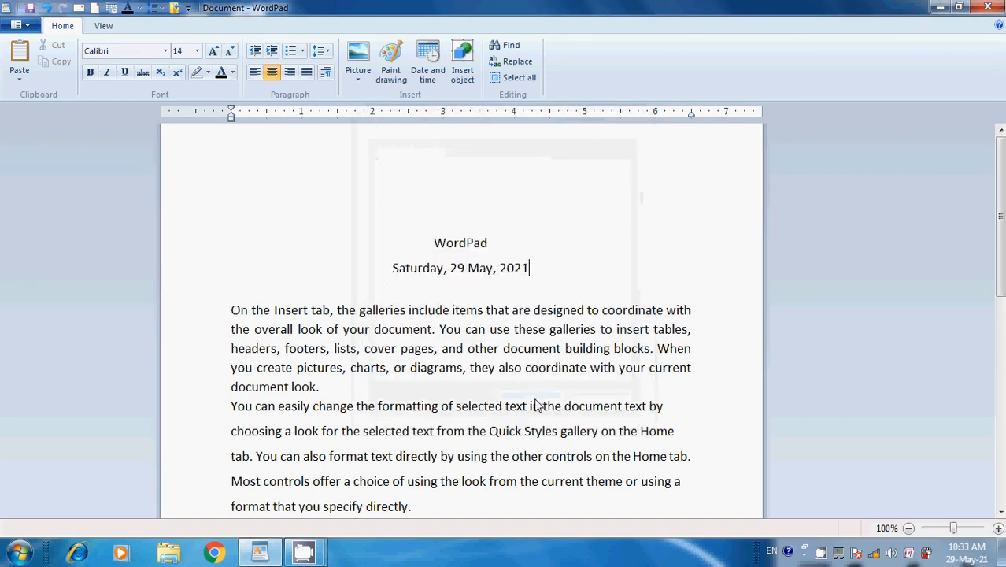
{"action": "left_click", "coordinate": [376, 271]}
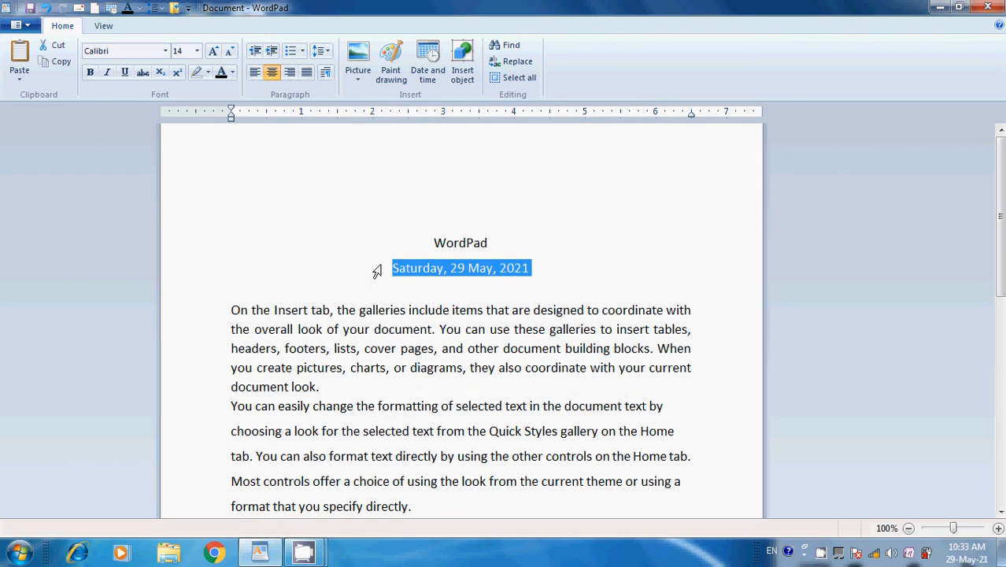
{"action": "left_click", "coordinate": [555, 273]}
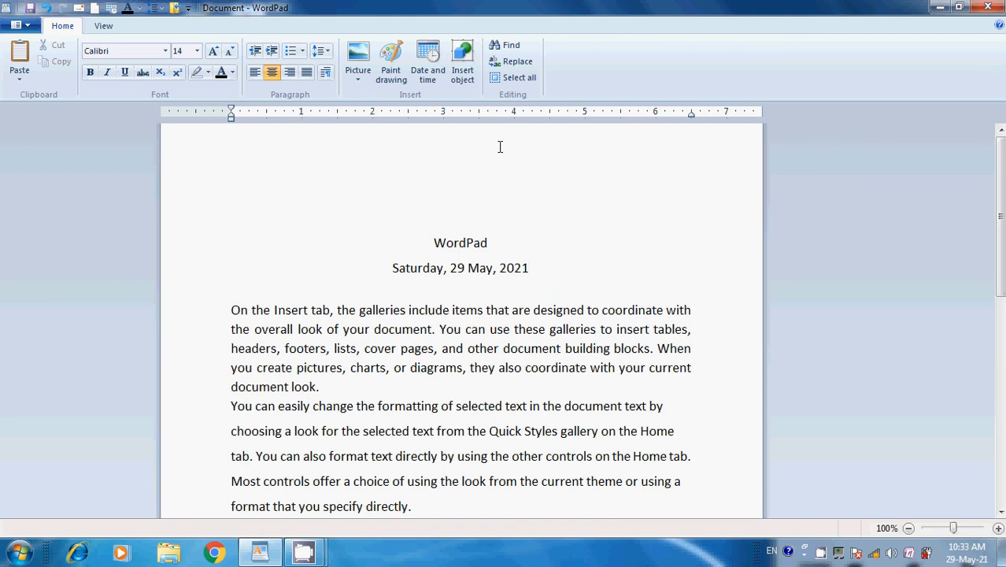
- Insert a new Microsoft Office Excel 97-2003 Worksheet object after the date, and move and enlarge its Excel window
{"action": "left_click", "coordinate": [463, 69]}
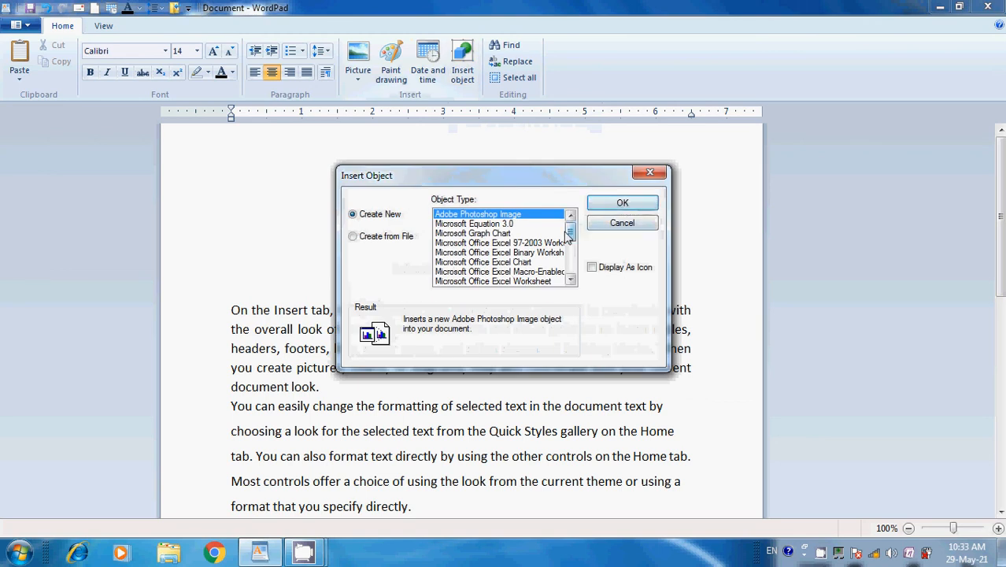
{"action": "mouse_move", "coordinate": [572, 241]}
{"action": "left_mouse_down"}
{"action": "mouse_move", "coordinate": [572, 273]}
{"action": "mouse_move", "coordinate": [572, 227]}
{"action": "left_mouse_up"}
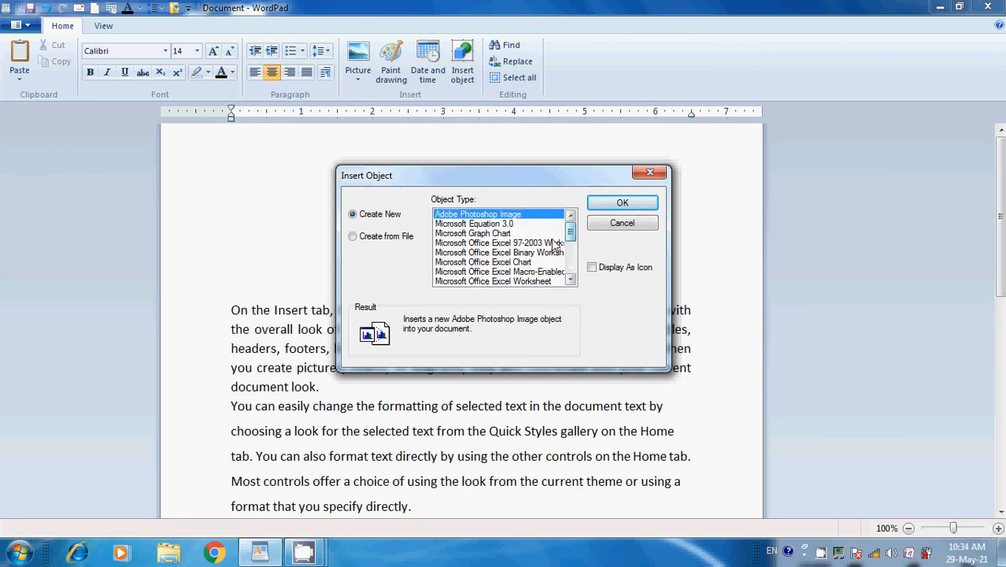
{"action": "double_click", "coordinate": [507, 246]}
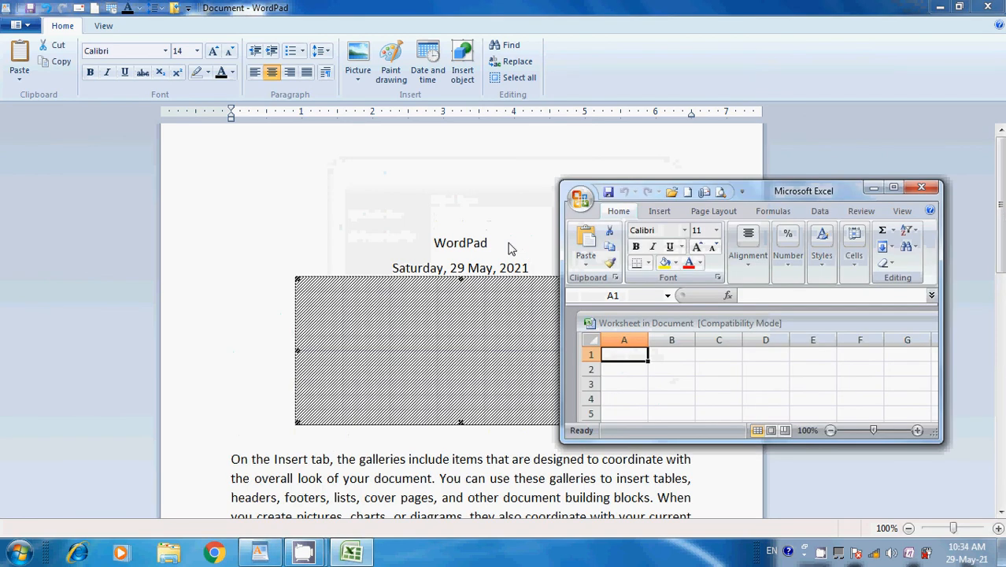
{"action": "left_click_drag", "start_coordinate": [770, 199], "coordinate": [746, 112]}
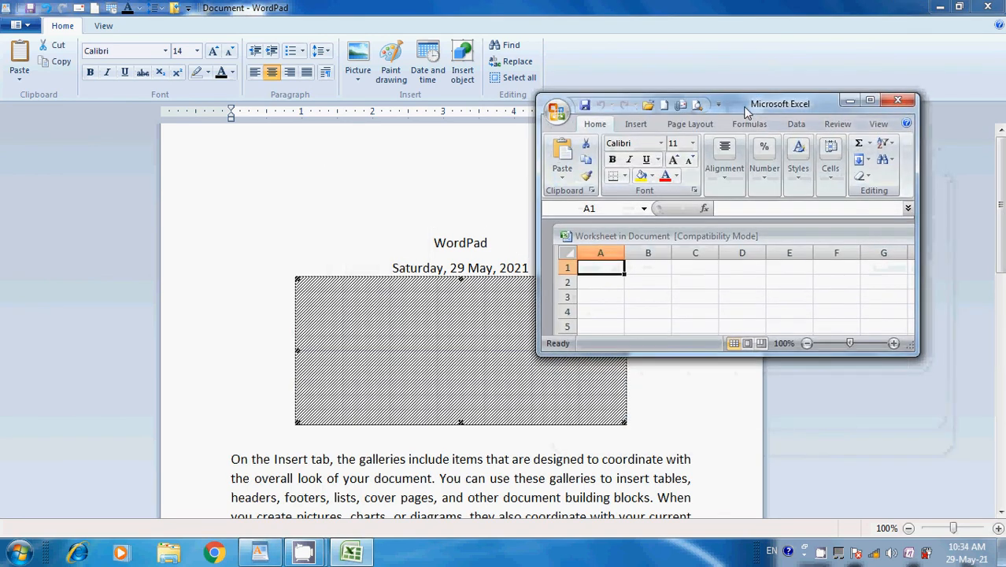
{"action": "left_click_drag", "start_coordinate": [916, 352], "coordinate": [943, 423]}
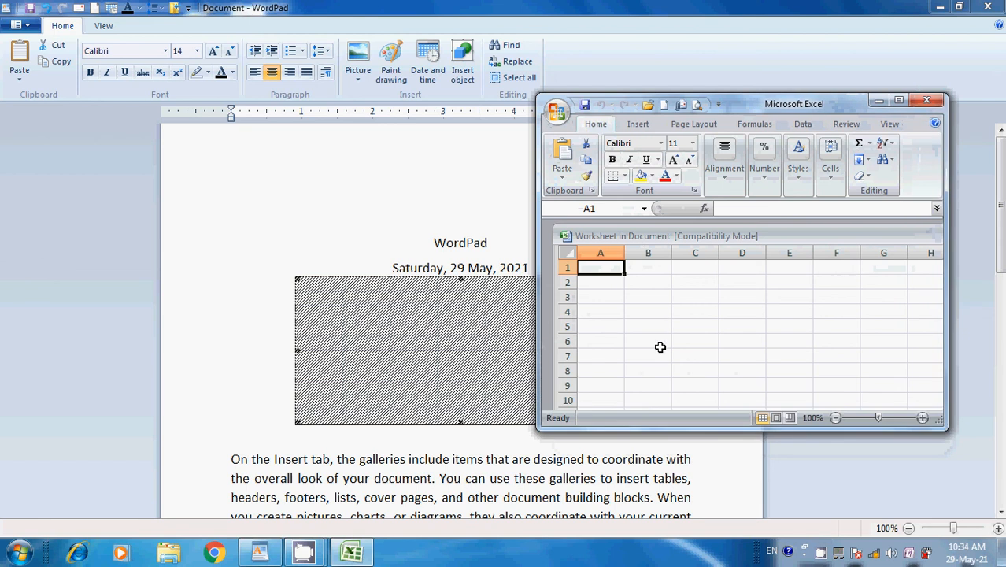
- Enter 3 in A1 and A2, 4 in A4, 5 in A5 and 6 in A7 of the embedded worksheet
{"action": "type", "text": "3"}
{"action": "key", "text": "Return"}
{"action": "type", "text": "3"}
{"action": "key", "text": "Return"}
{"action": "key", "text": "Return"}
{"action": "type", "text": "4"}
{"action": "key", "text": "Return"}
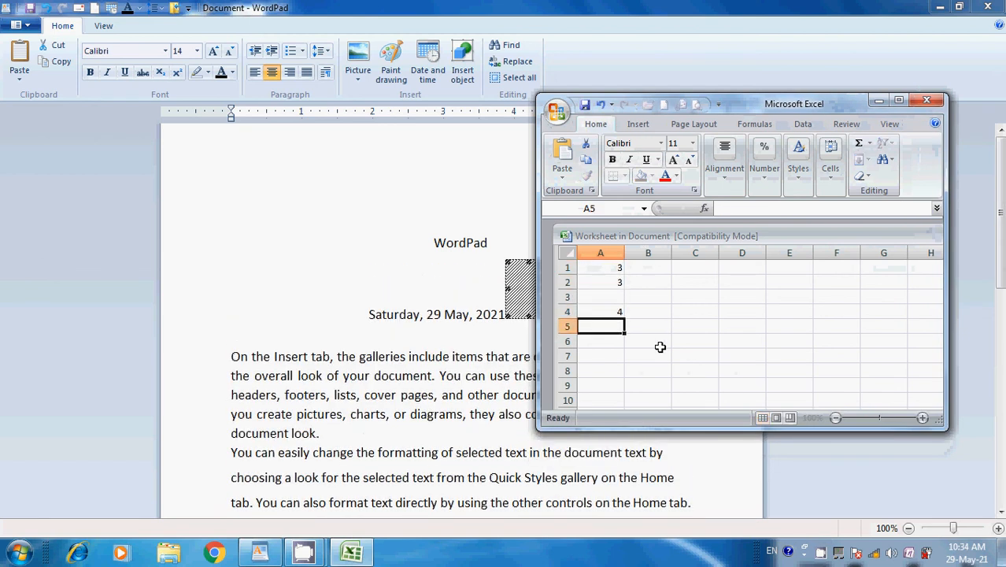
{"action": "type", "text": "5"}
{"action": "key", "text": "Return"}
{"action": "key", "text": "Return"}
{"action": "type", "text": "6"}
{"action": "key", "text": "Return"}
- Enter "y" in the empty cells A3 and A6 of the worksheet
{"action": "key", "text": "Up"}
{"action": "key", "text": "Up"}
{"action": "key", "text": "Up"}
{"action": "key", "text": "Up"}
{"action": "key", "text": "Up"}
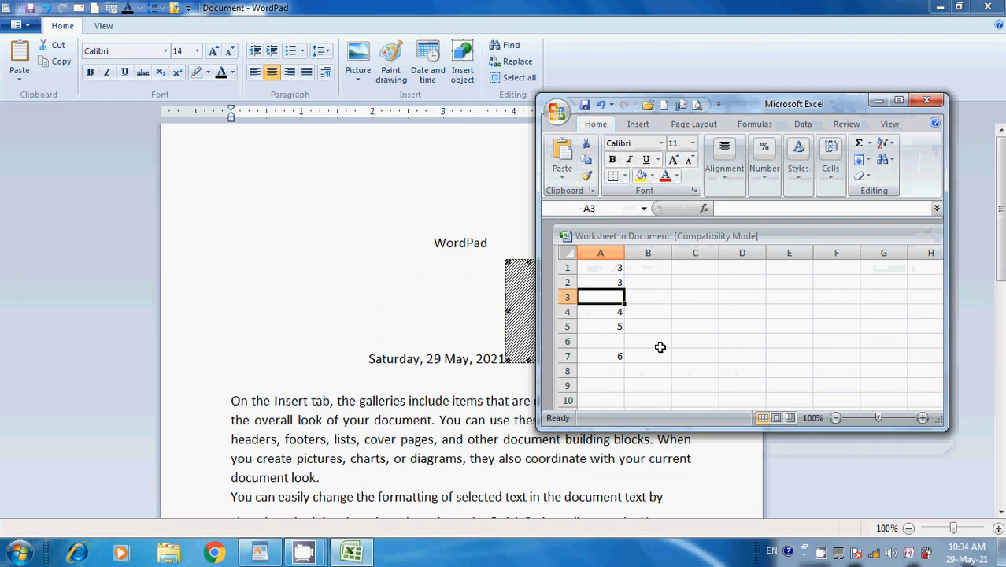
{"action": "type", "text": "y"}
{"action": "key", "text": "Return"}
{"action": "key", "text": "Return"}
{"action": "key", "text": "Return"}
{"action": "type", "text": "y"}
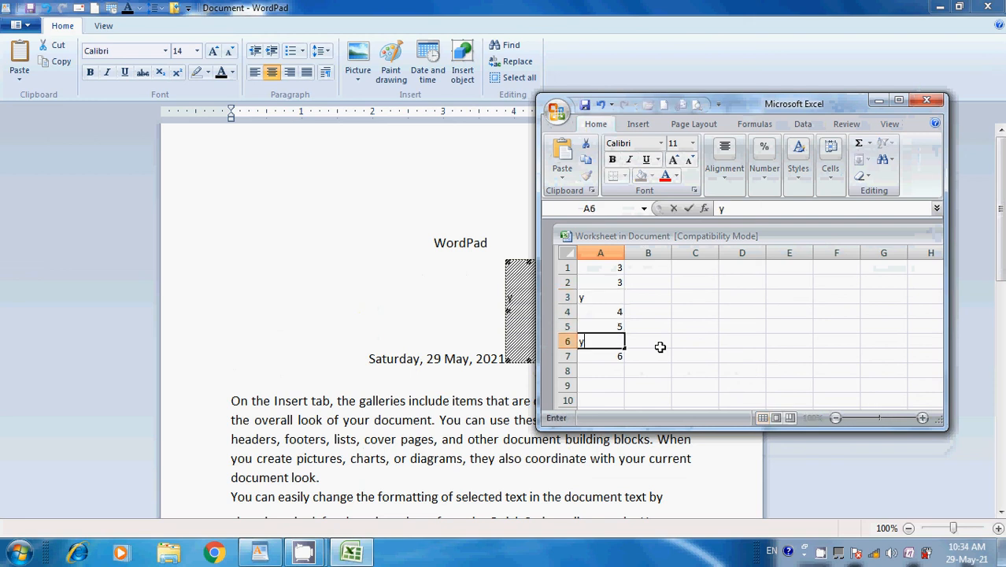
{"action": "key", "text": "Tab"}
- Enter 6, 7, 8 and 9 in cells B1 to B4
{"action": "key", "text": "Up"}
{"action": "key", "text": "Up"}
{"action": "key", "text": "Up"}
{"action": "key", "text": "Up"}
{"action": "key", "text": "Up"}
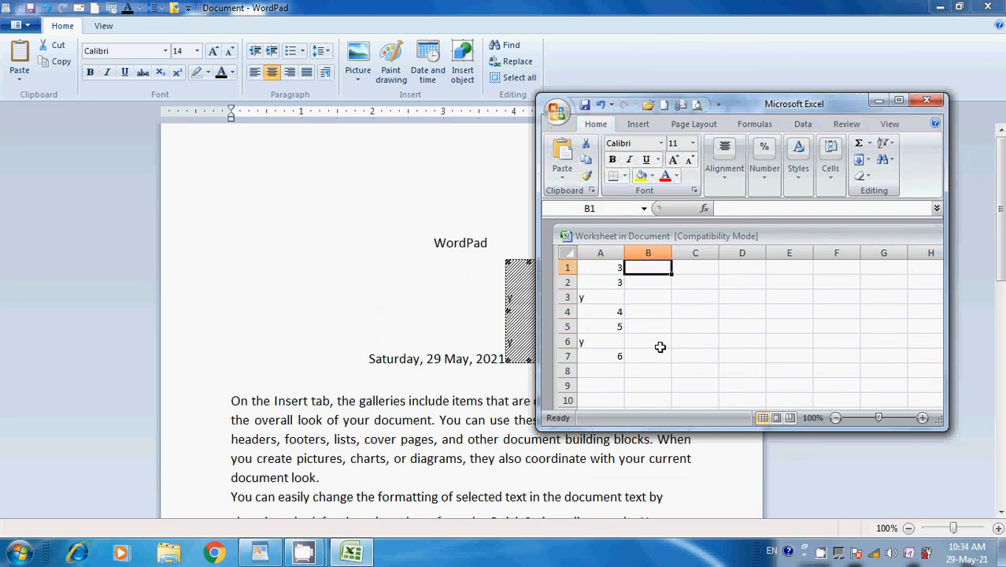
{"action": "type", "text": "6"}
{"action": "key", "text": "Return"}
{"action": "type", "text": "7"}
{"action": "key", "text": "Return"}
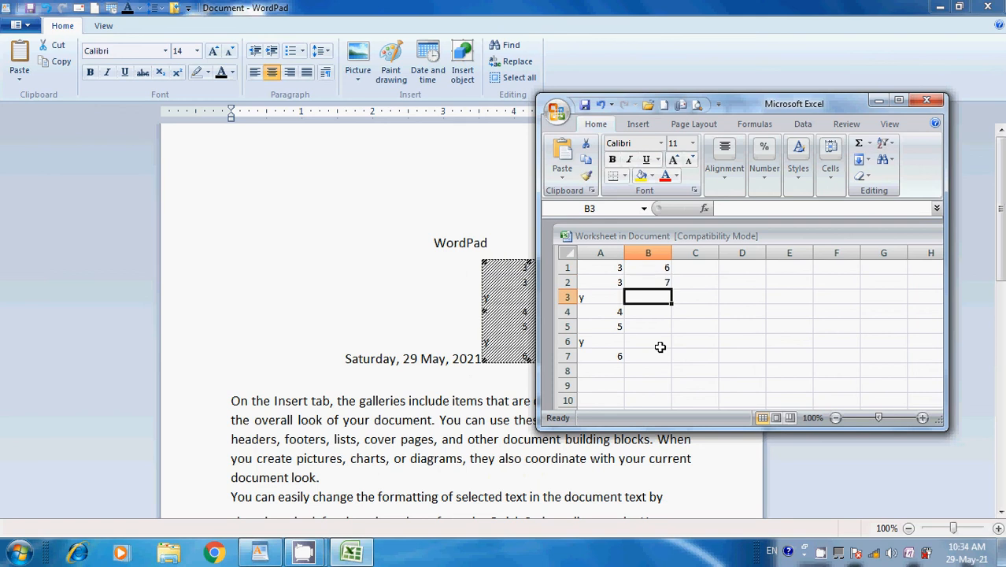
{"action": "type", "text": "8"}
{"action": "key", "text": "Return"}
{"action": "type", "text": "9"}
{"action": "key", "text": "Return"}
- Enter 5 in B8, 3 in B7, 5 in B6 and 6 in B5, and clear B8
{"action": "key", "text": "Return"}
{"action": "key", "text": "Return"}
{"action": "key", "text": "Return"}
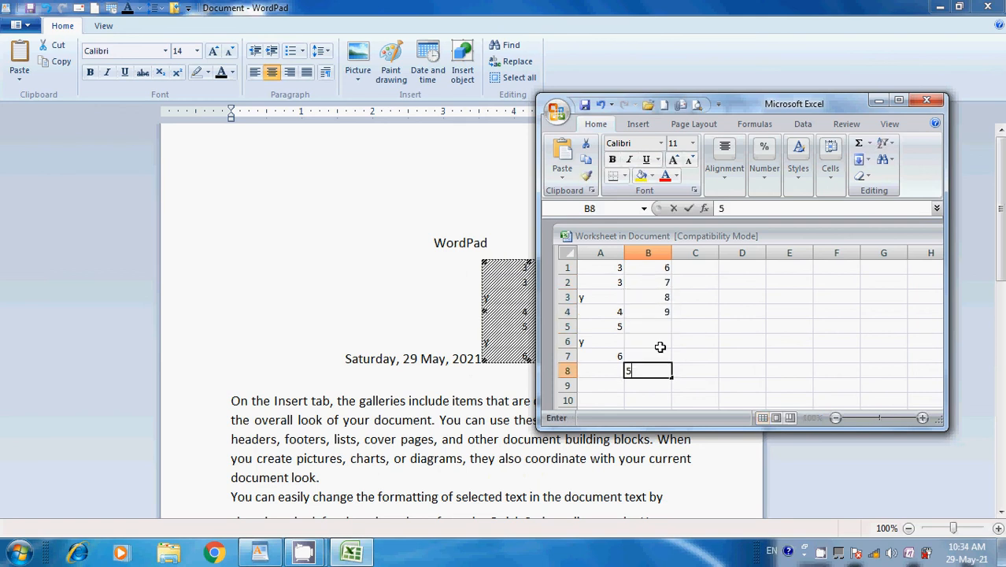
{"action": "type", "text": "5"}
{"action": "key", "text": "Up"}
{"action": "type", "text": "3"}
{"action": "key", "text": "Up"}
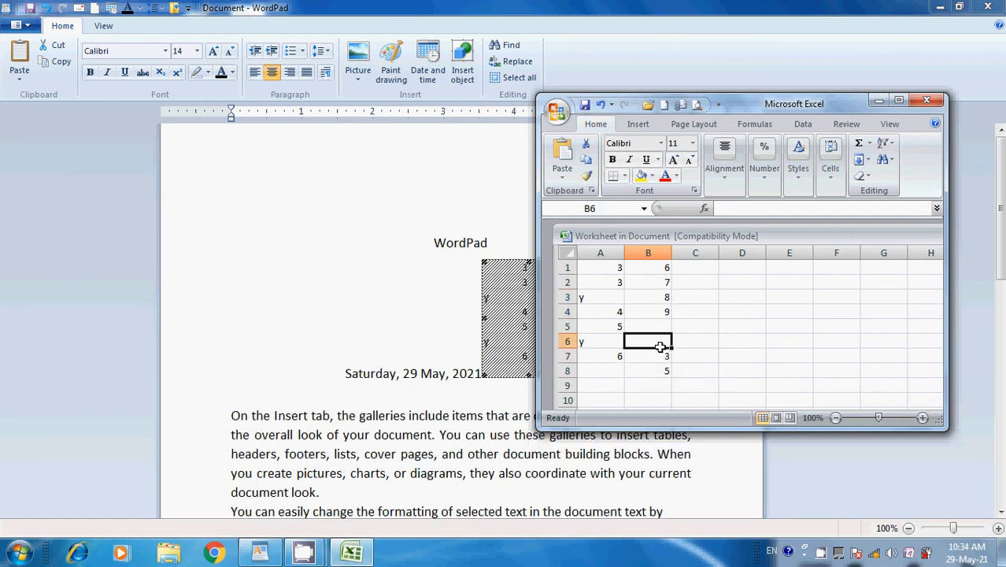
{"action": "type", "text": "5"}
{"action": "key", "text": "Up"}
{"action": "type", "text": "6"}
{"action": "key", "text": "Return"}
{"action": "key", "text": "Return"}
{"action": "key", "text": "Return"}
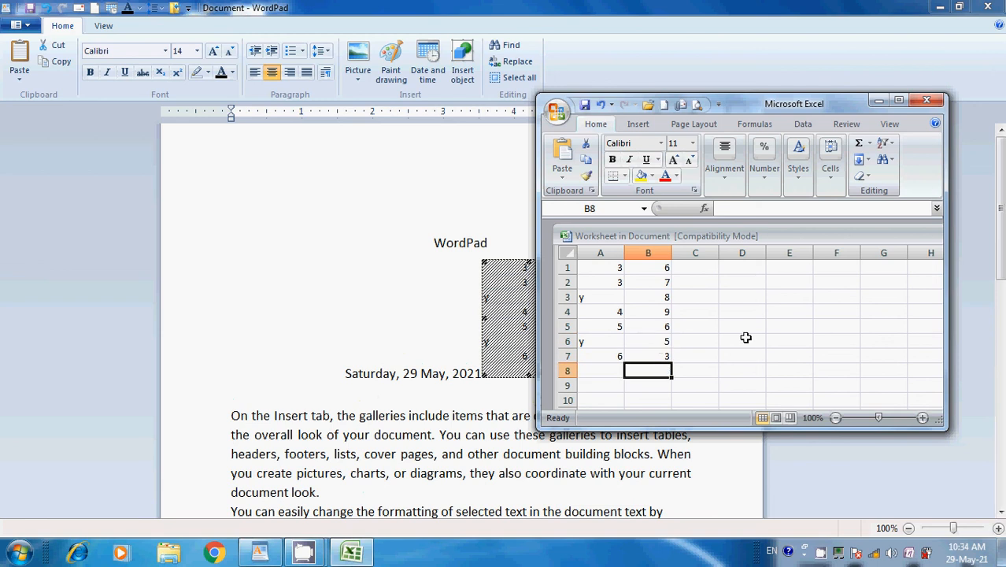
- Close the Excel window to return to the document, and select the embedded worksheet beside the date
{"action": "left_click", "coordinate": [924, 105]}
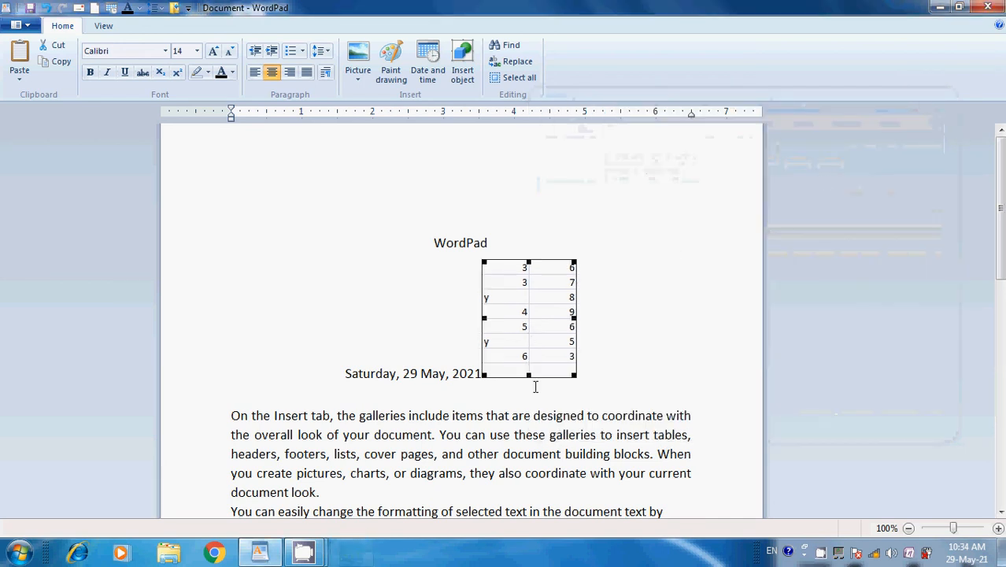
{"action": "left_click", "coordinate": [629, 360]}
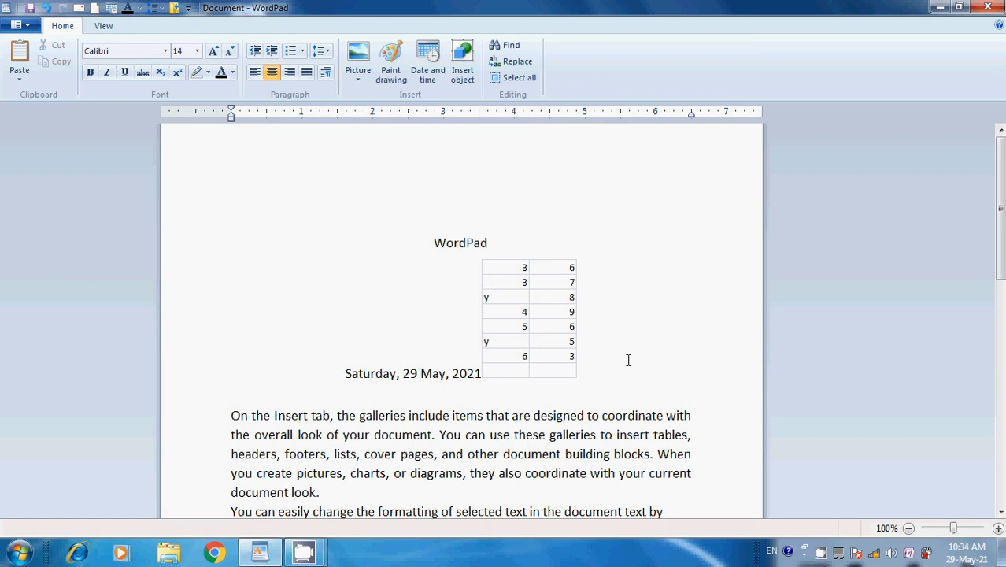
{"action": "left_click", "coordinate": [530, 274]}
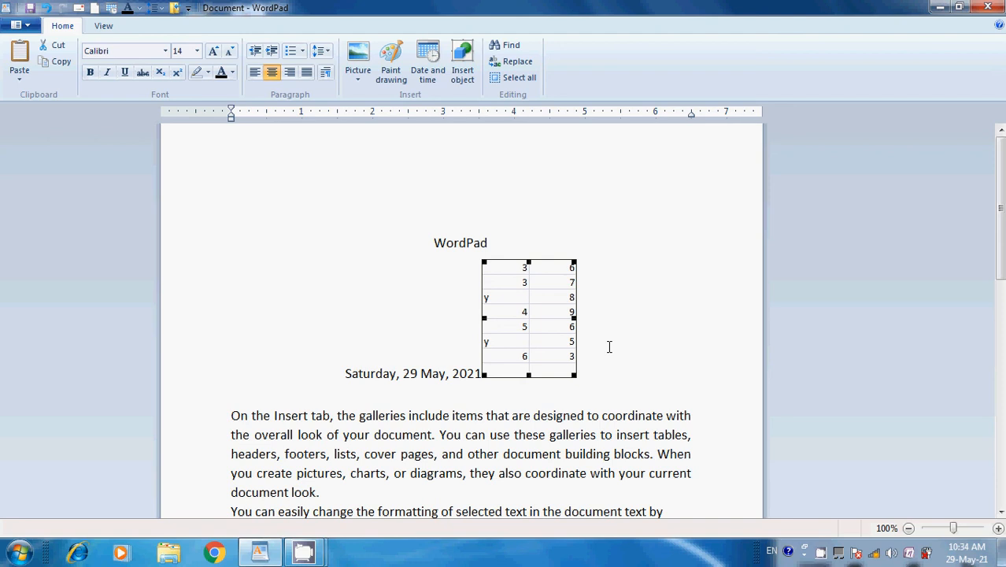
- Delete the embedded worksheet beside the date and place the cursor in the WordPad title
{"action": "key", "text": "Delete"}
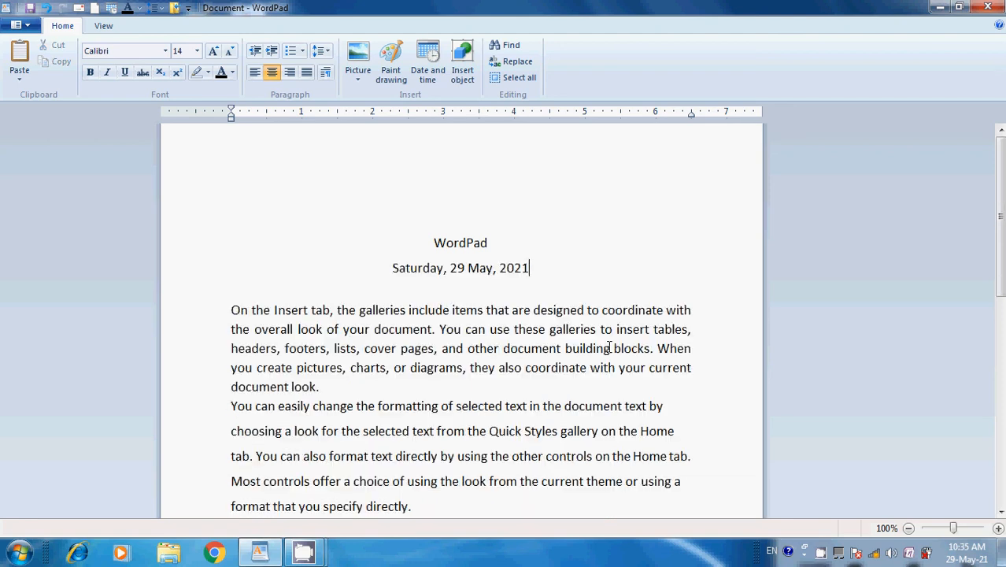
{"action": "left_click", "coordinate": [418, 249]}
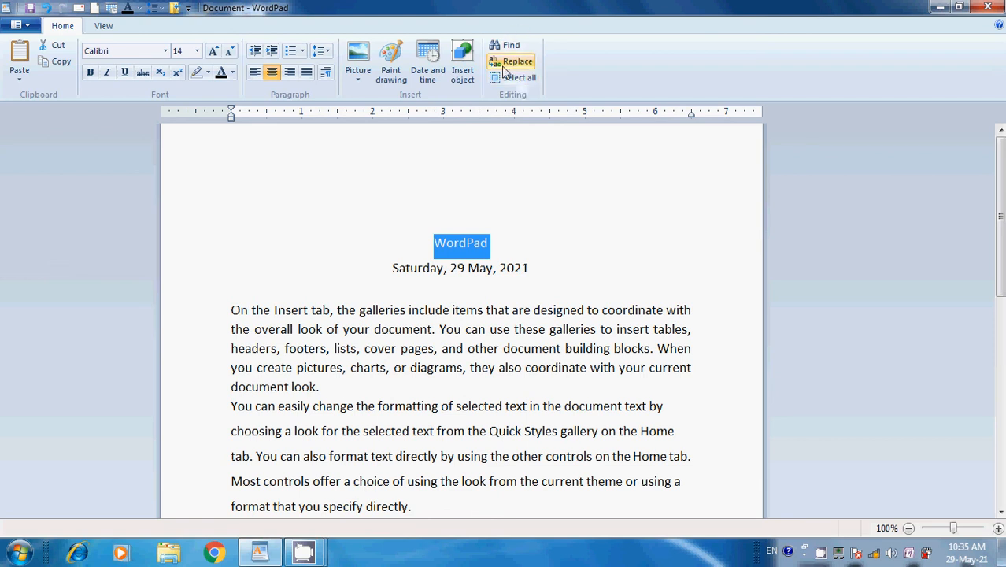
{"action": "left_click", "coordinate": [446, 249]}
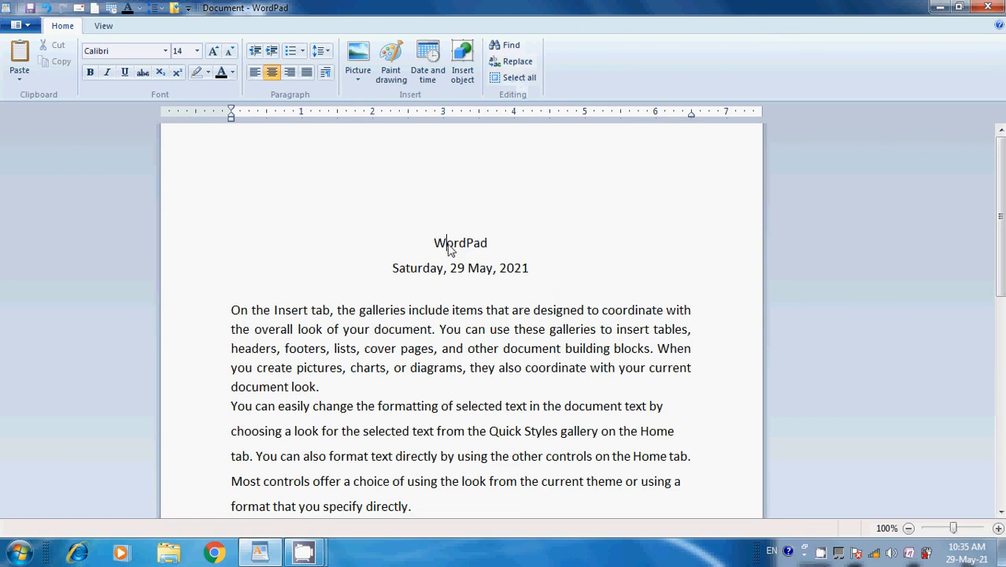
- Search the document for the word "text", with the Find dialog moved clear of the paragraphs
{"action": "left_click", "coordinate": [508, 47]}
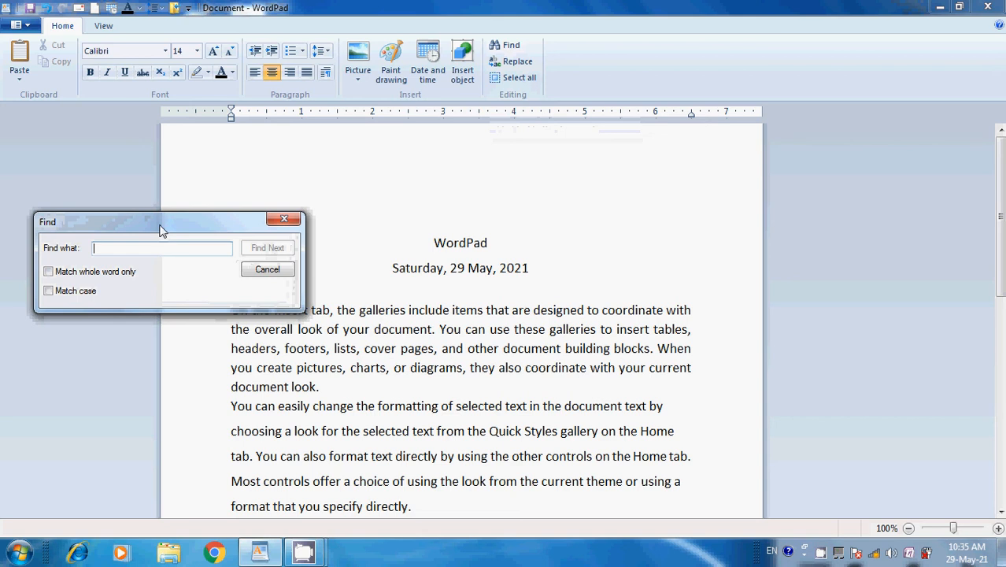
{"action": "left_click_drag", "start_coordinate": [161, 225], "coordinate": [162, 191]}
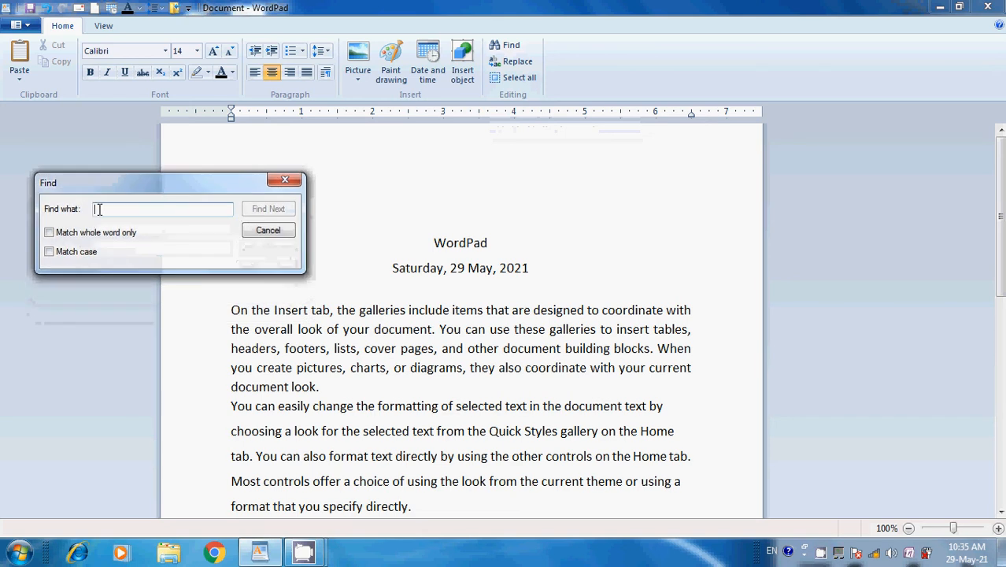
{"action": "type", "text": "te"}
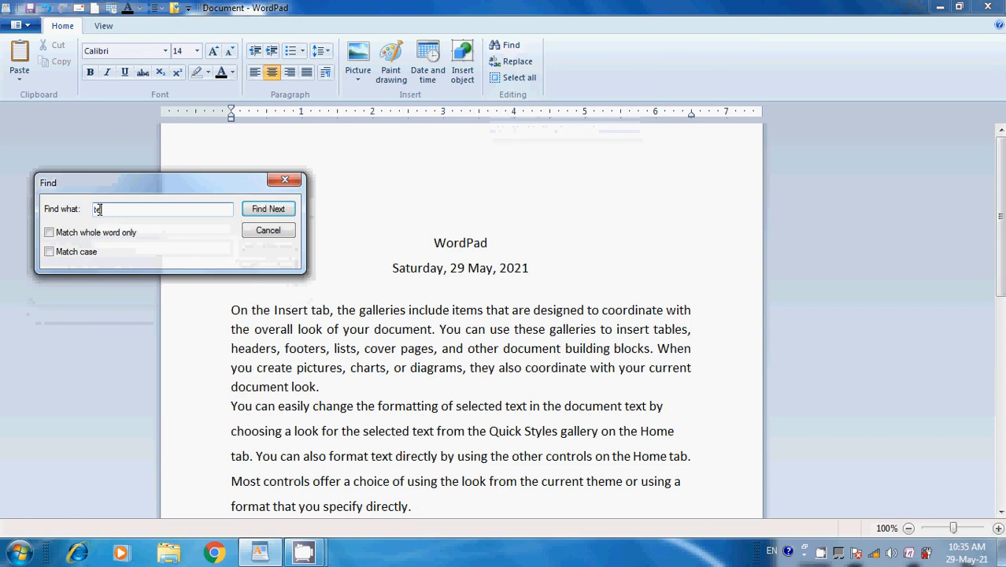
{"action": "type", "text": "xt"}
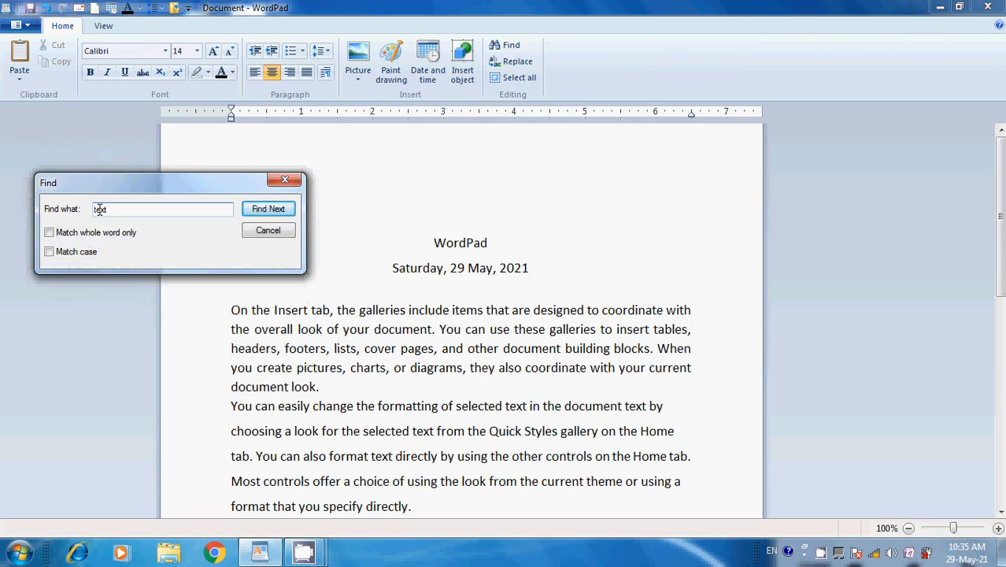
{"action": "left_click", "coordinate": [262, 215]}
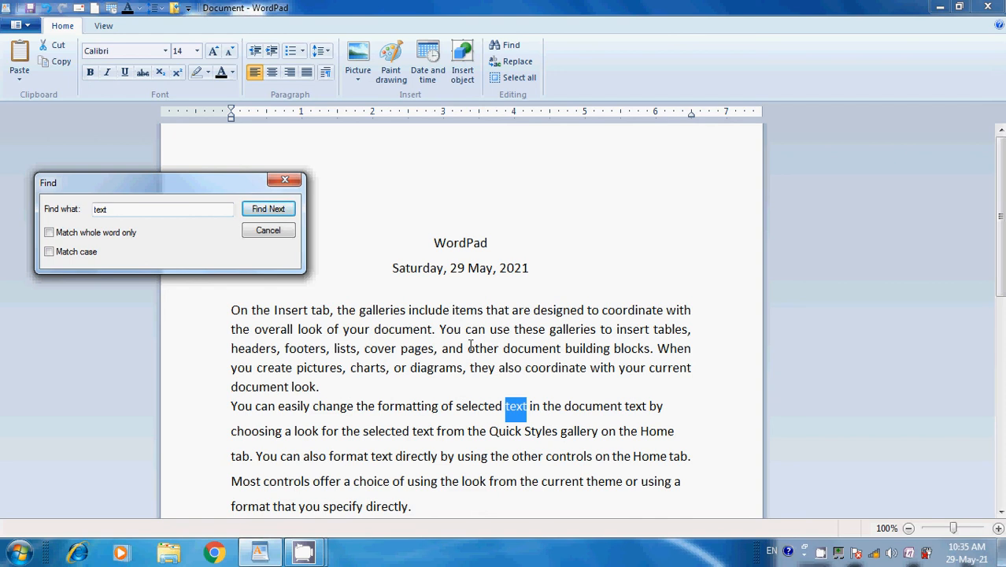
- Go through the remaining occurrences of "text" until the end of the document, and close the search
{"action": "left_click", "coordinate": [266, 211]}
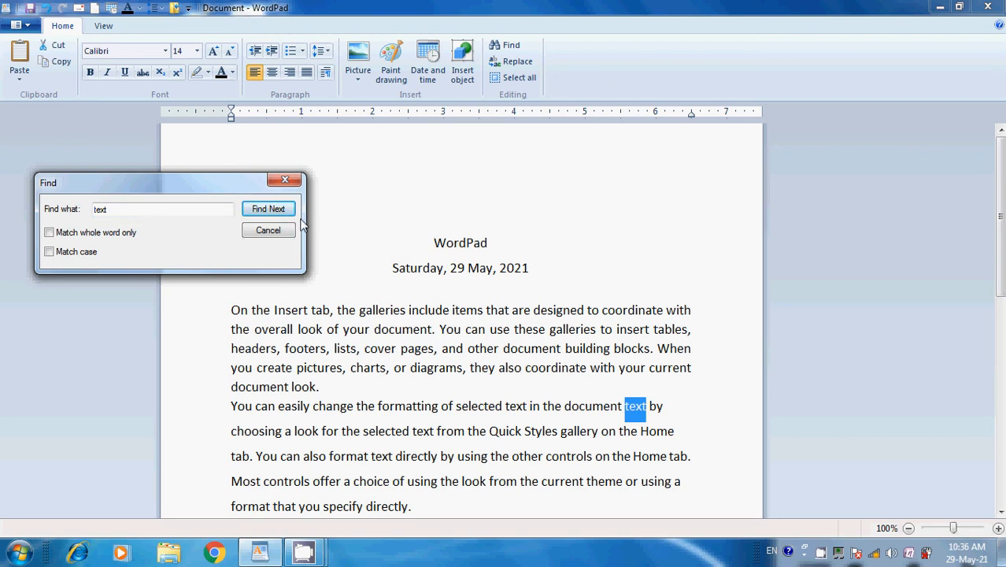
{"action": "left_click", "coordinate": [266, 210]}
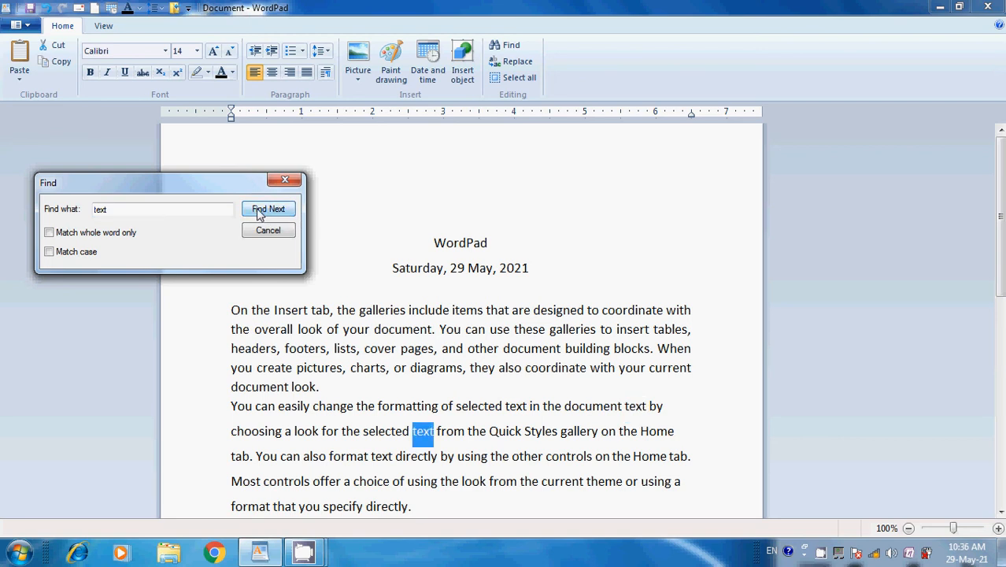
{"action": "left_click", "coordinate": [260, 211]}
{"action": "left_click", "coordinate": [261, 211]}
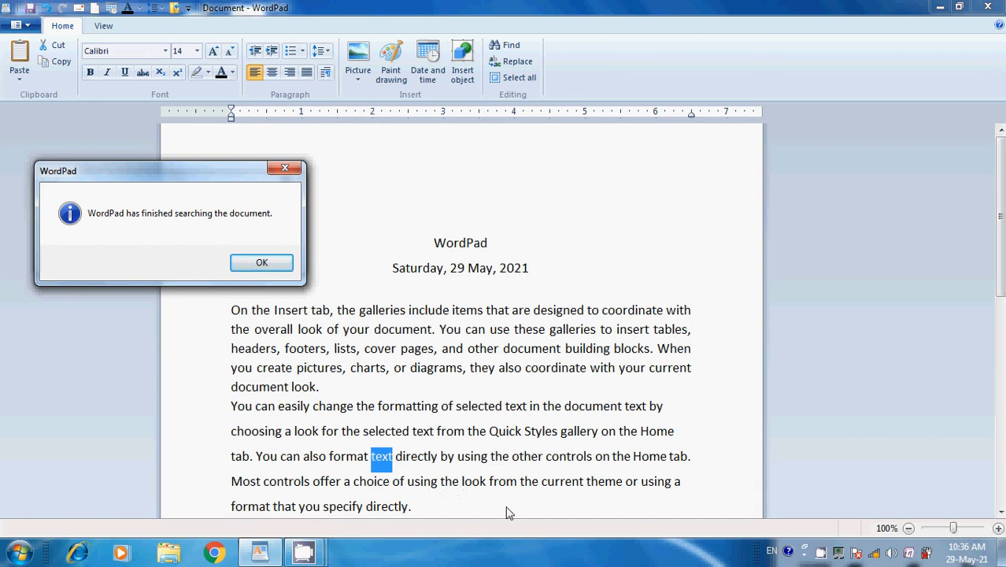
{"action": "left_click", "coordinate": [269, 260]}
{"action": "left_click", "coordinate": [269, 230]}
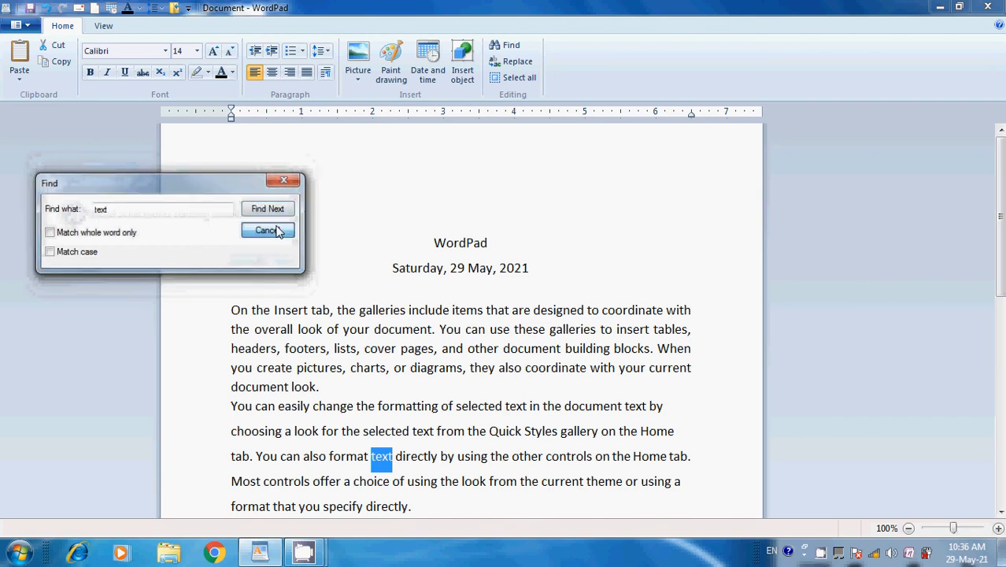
- Starting from the title, replace the first two occurrences of "you" with a first name, one at a time
{"action": "left_click", "coordinate": [424, 246]}
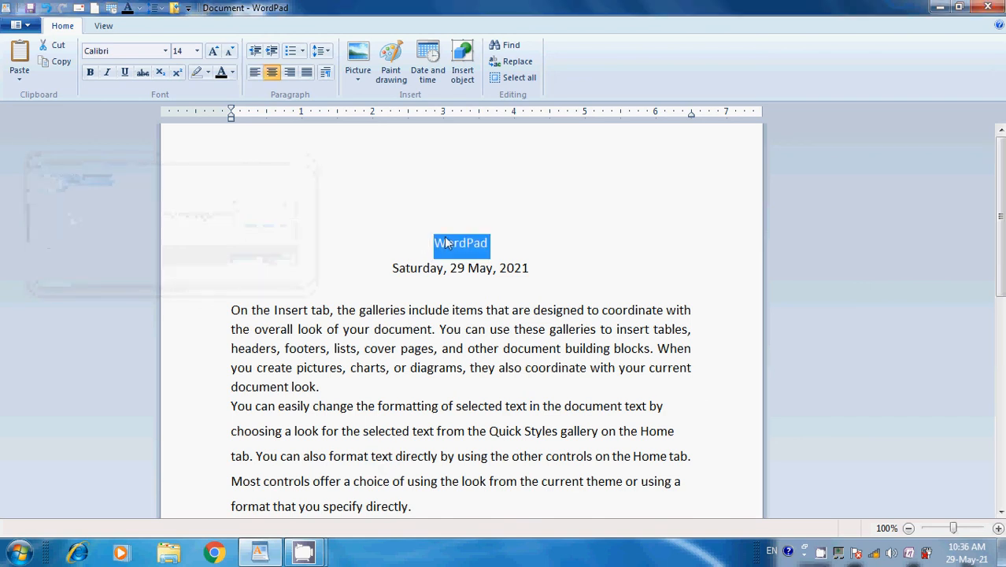
{"action": "left_click", "coordinate": [446, 243]}
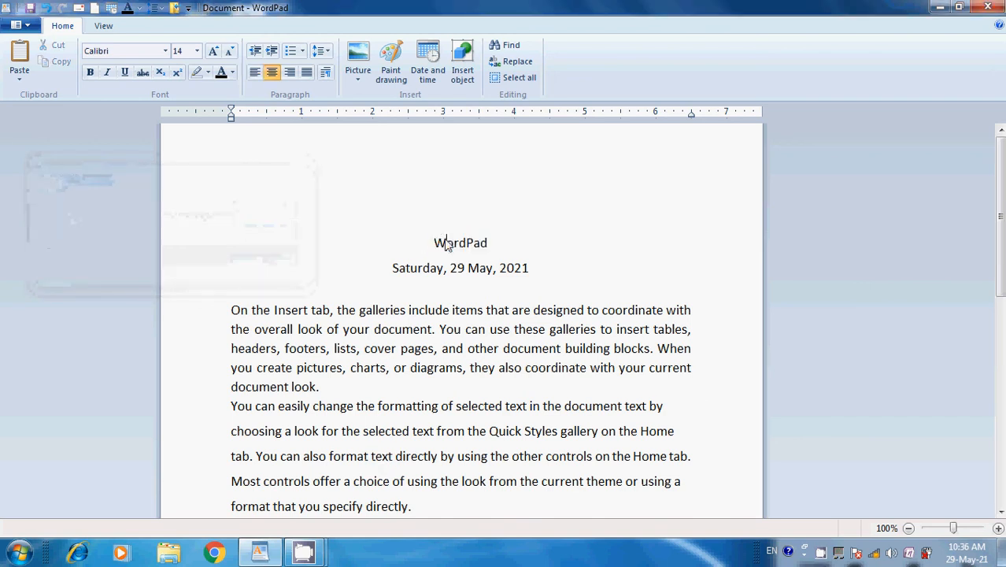
{"action": "left_click", "coordinate": [512, 62]}
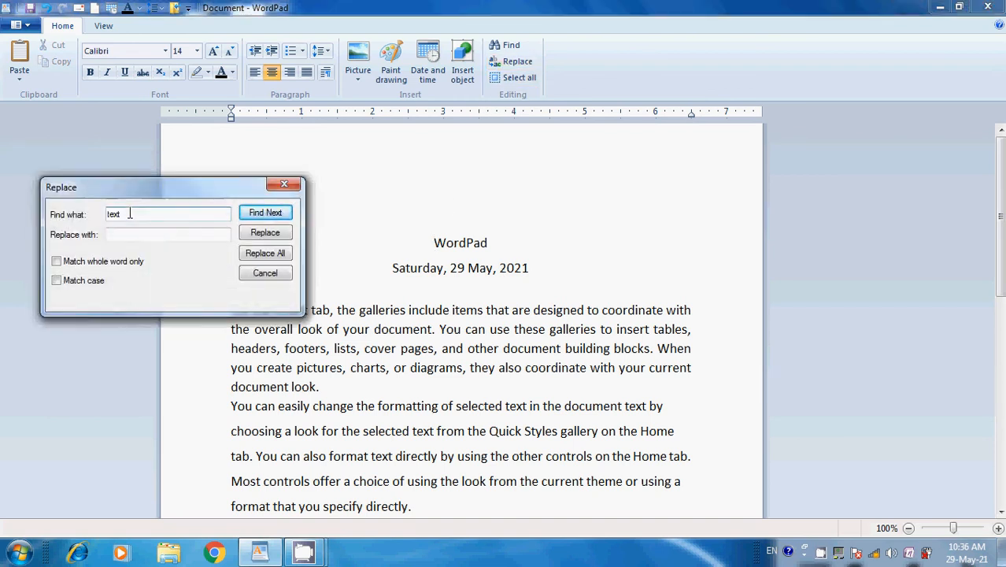
{"action": "key", "text": "BackSpace"}
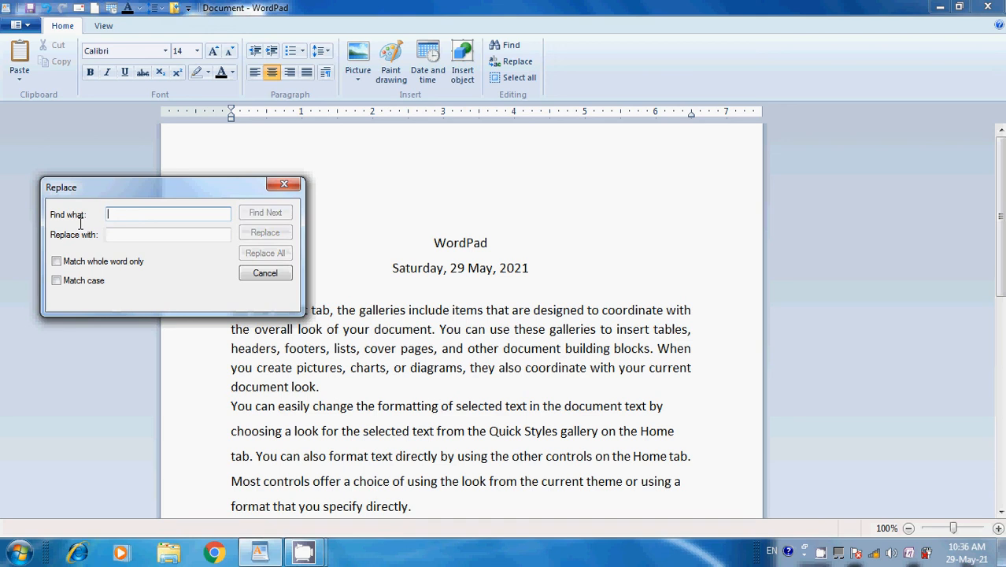
{"action": "type", "text": "you"}
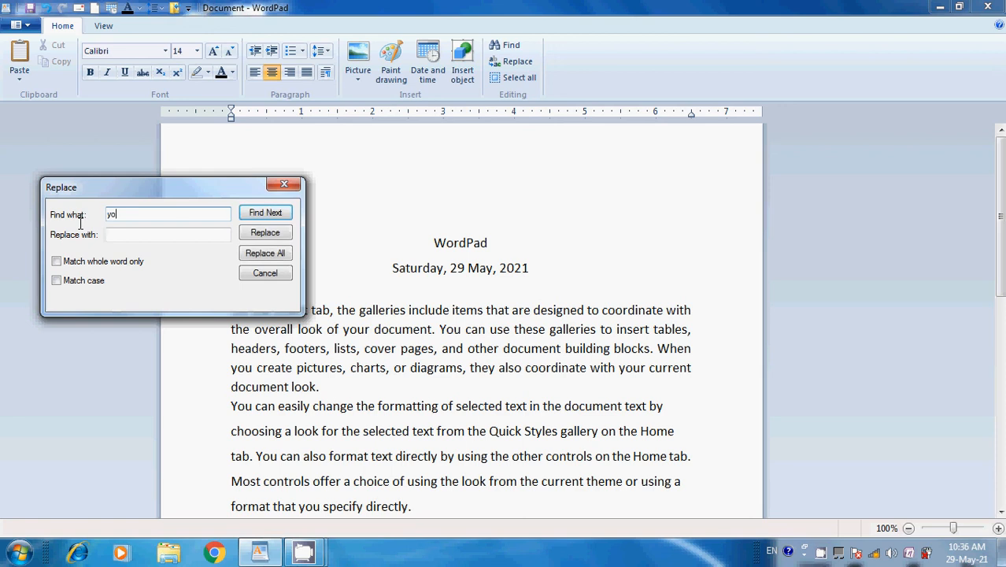
{"action": "left_click", "coordinate": [119, 233]}
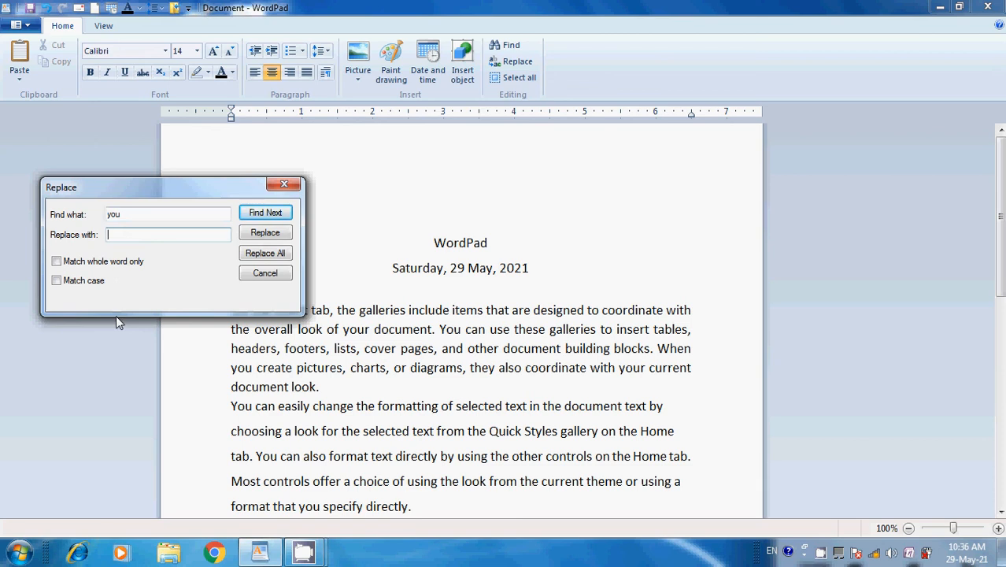
{"action": "type", "text": "Ram"}
{"action": "left_click", "coordinate": [265, 233]}
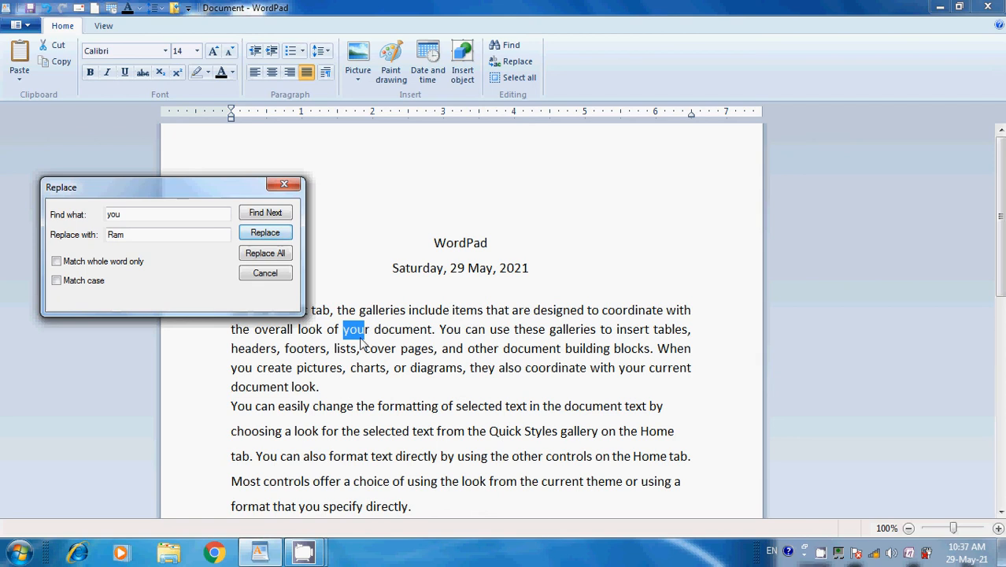
{"action": "left_click", "coordinate": [265, 235]}
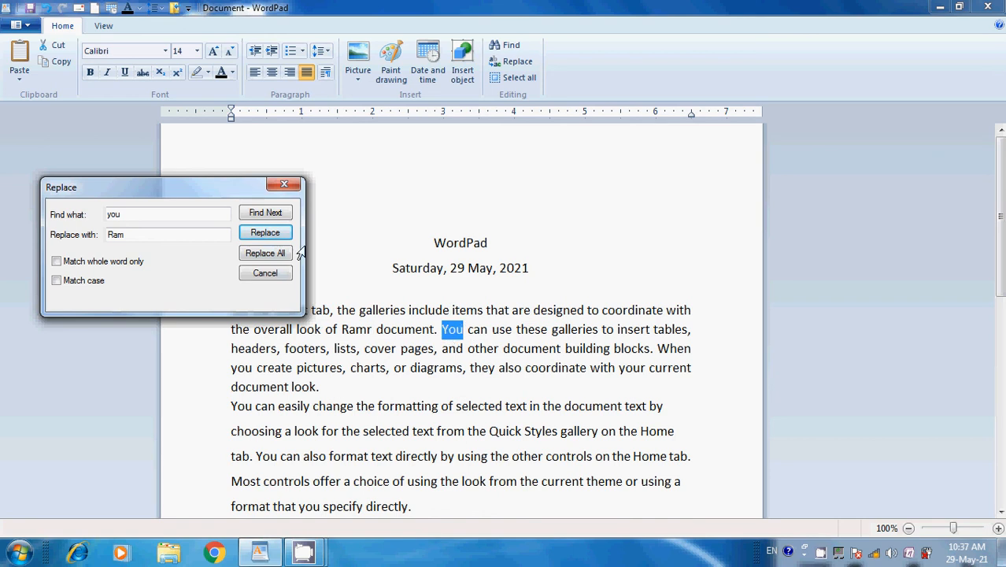
{"action": "left_click", "coordinate": [265, 233]}
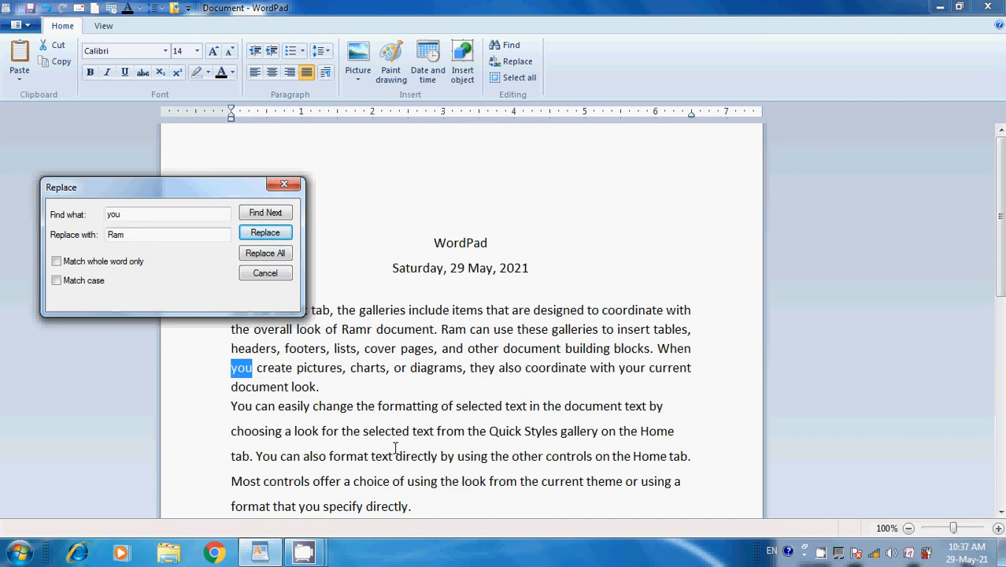
- Replace all remaining occurrences of "you" with the same first name
{"action": "left_click", "coordinate": [265, 253]}
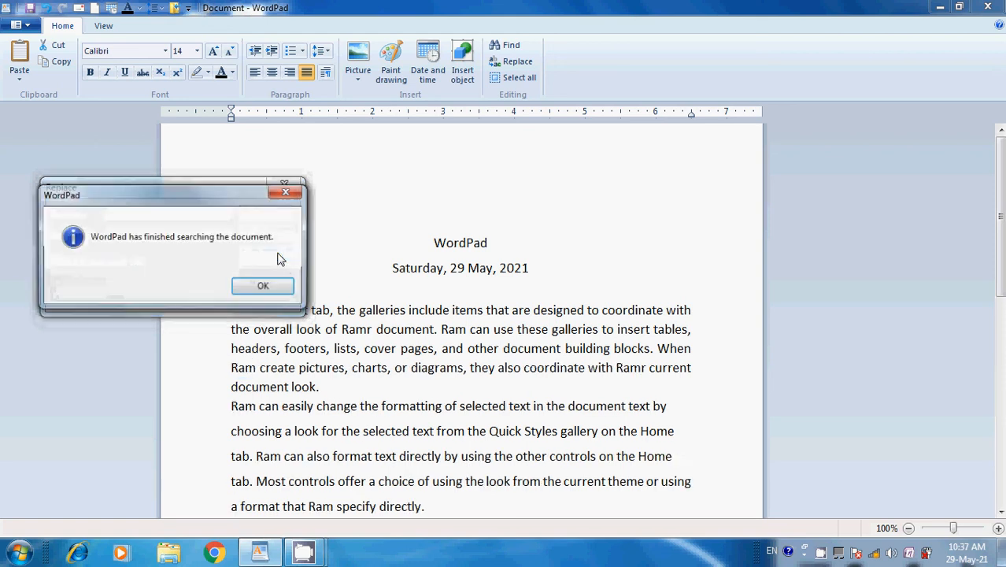
{"action": "left_click", "coordinate": [275, 288]}
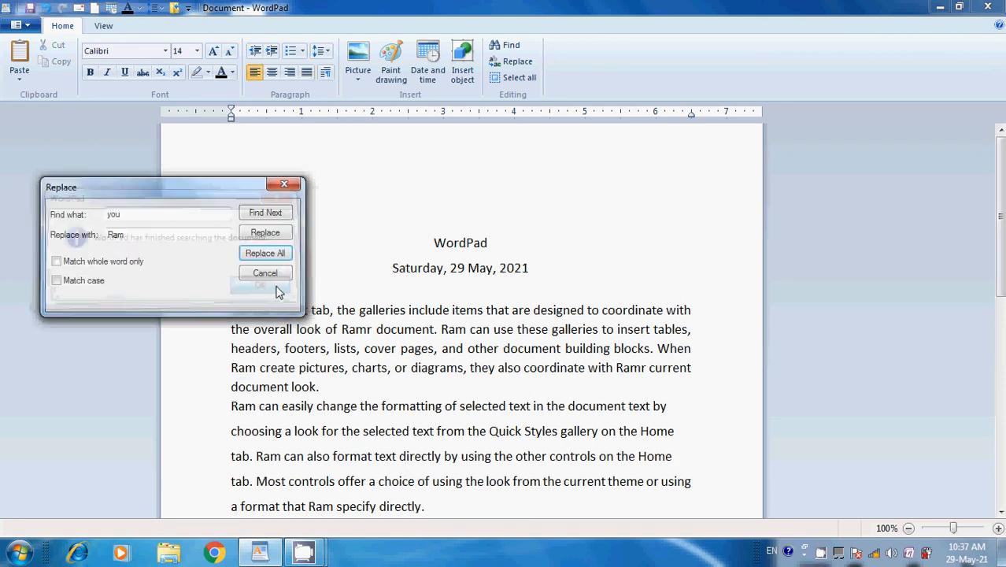
{"action": "left_click", "coordinate": [245, 406]}
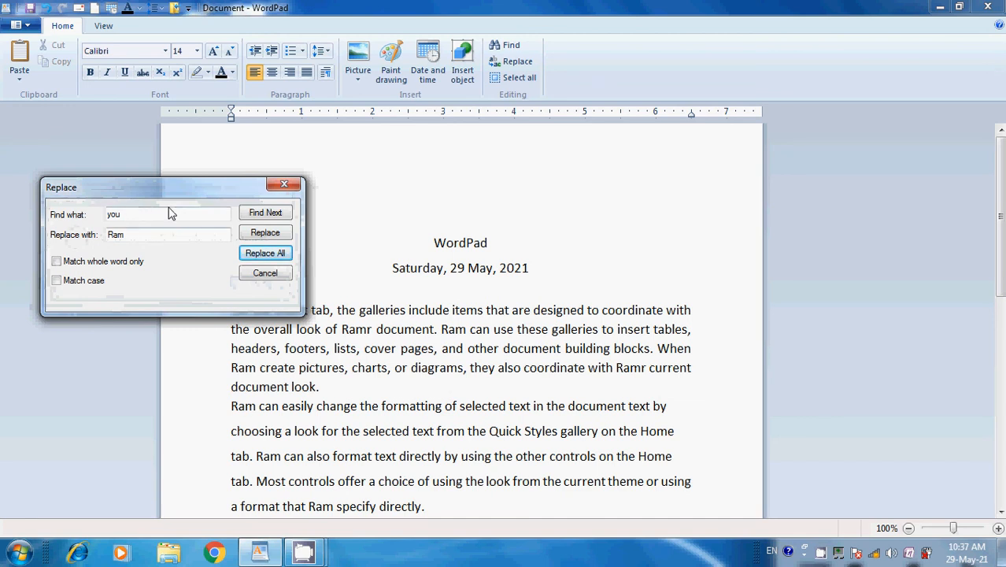
- Replace every occurrence of the substituted first name with "you" throughout the document, and close the Replace dialog
{"action": "left_click_drag", "start_coordinate": [155, 186], "coordinate": [92, 198]}
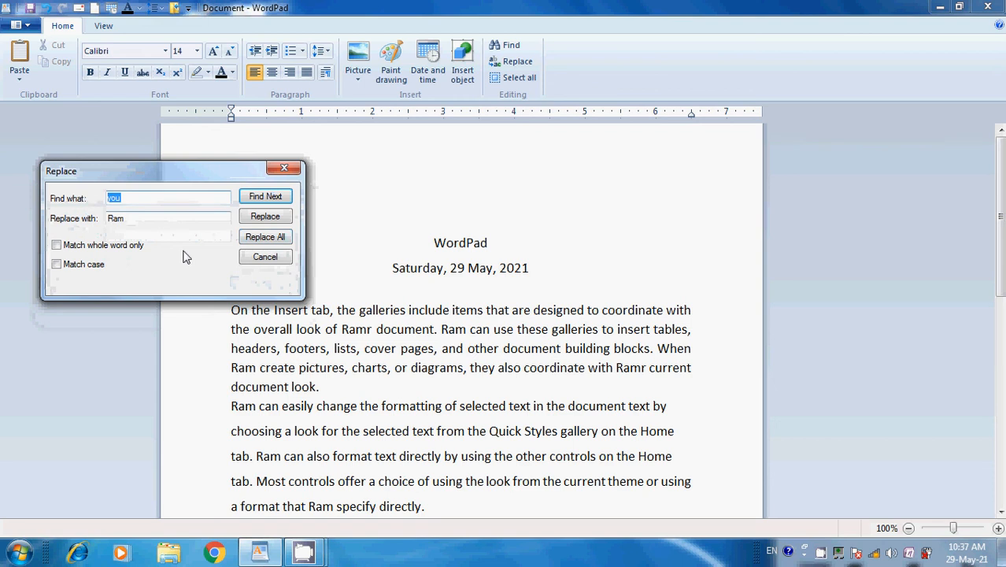
{"action": "type", "text": "ra"}
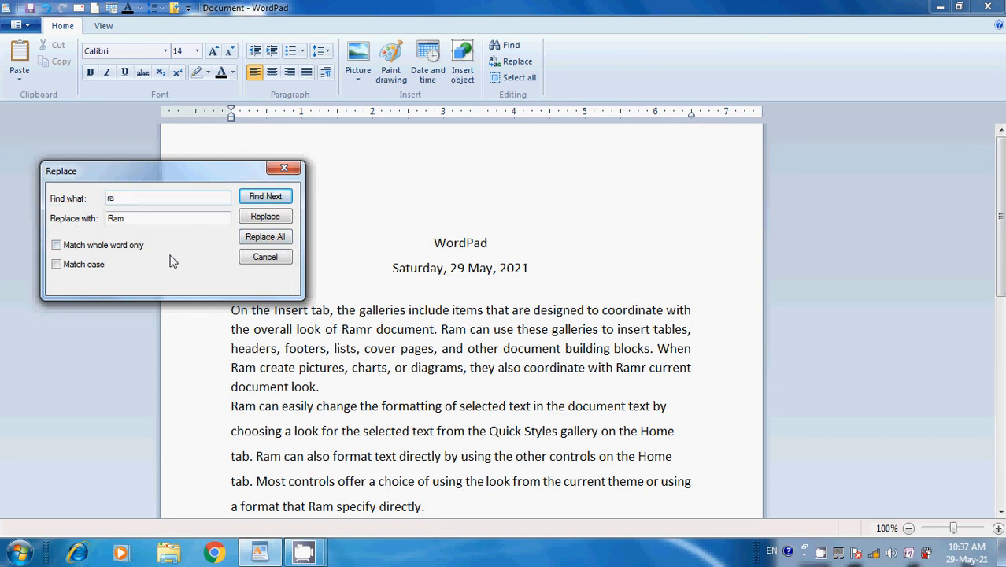
{"action": "type", "text": "m"}
{"action": "left_click_drag", "start_coordinate": [134, 218], "coordinate": [89, 218]}
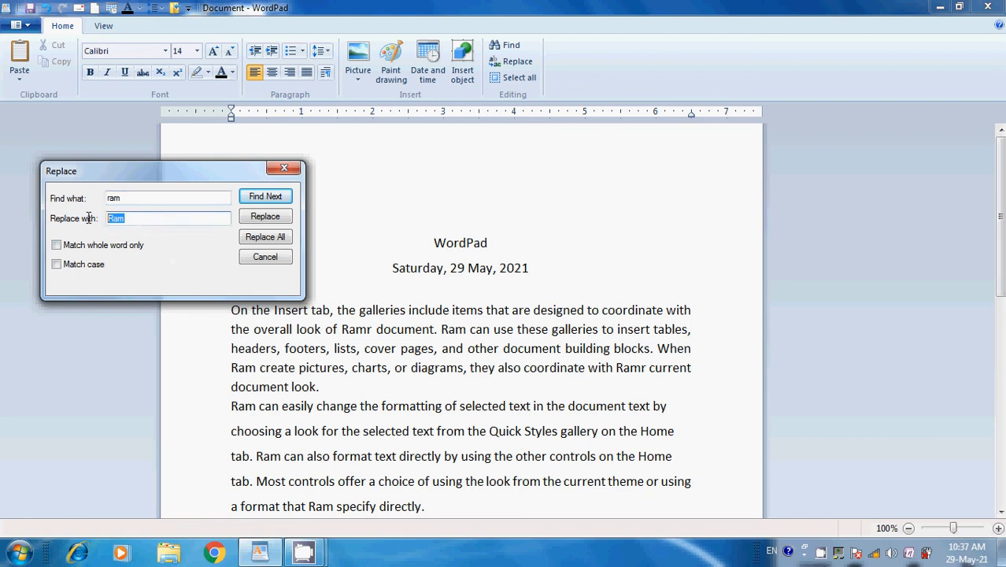
{"action": "type", "text": "you"}
{"action": "left_click", "coordinate": [274, 237]}
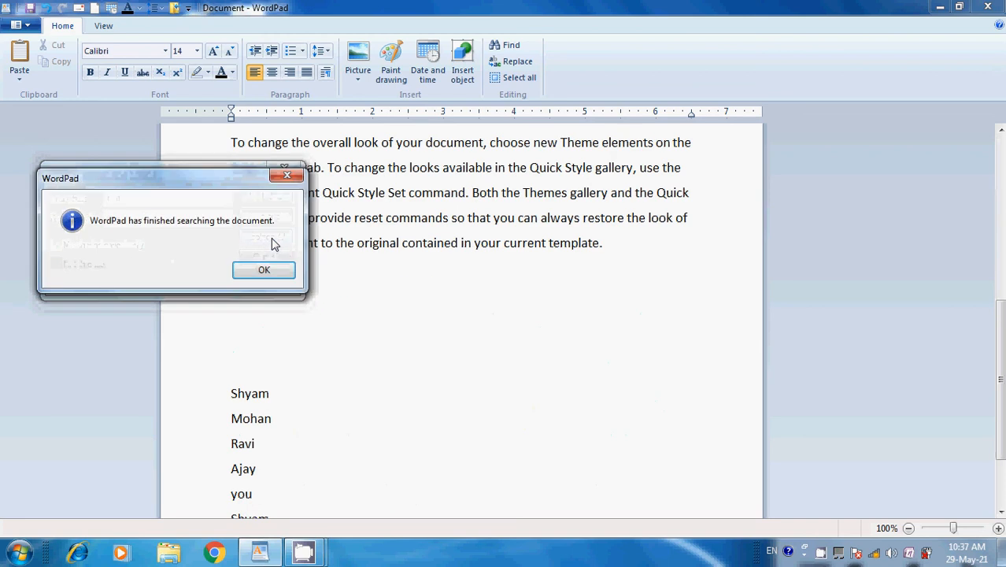
{"action": "left_click", "coordinate": [264, 270]}
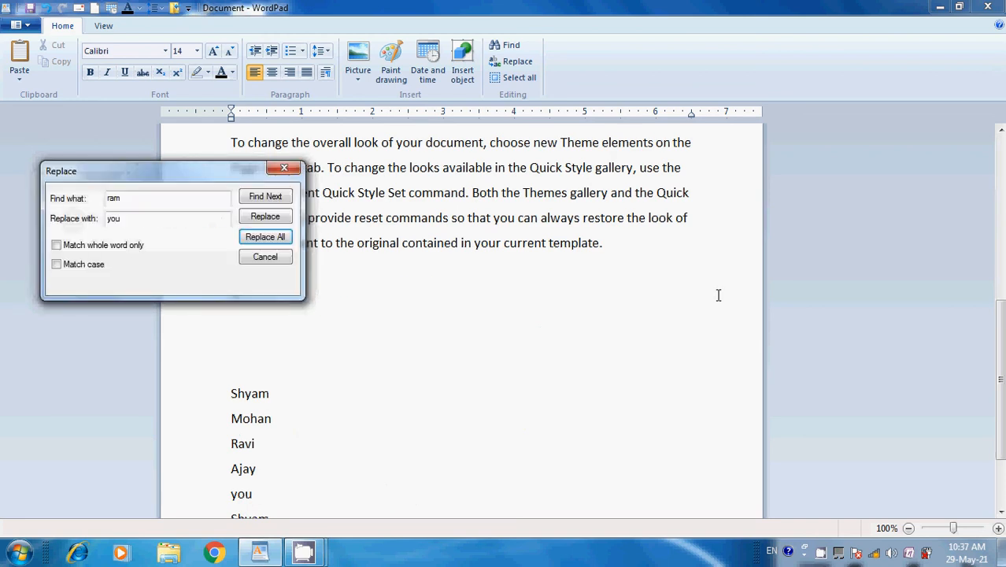
{"action": "left_click", "coordinate": [267, 264]}
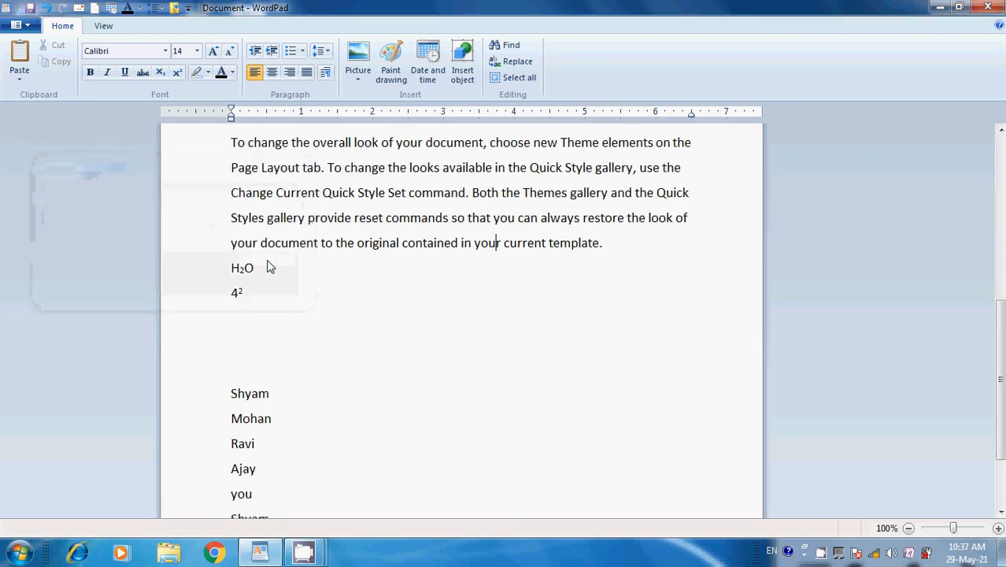
- Check the replaced words in the first two paragraphs, and select the entire document
{"action": "left_click", "coordinate": [1001, 223]}
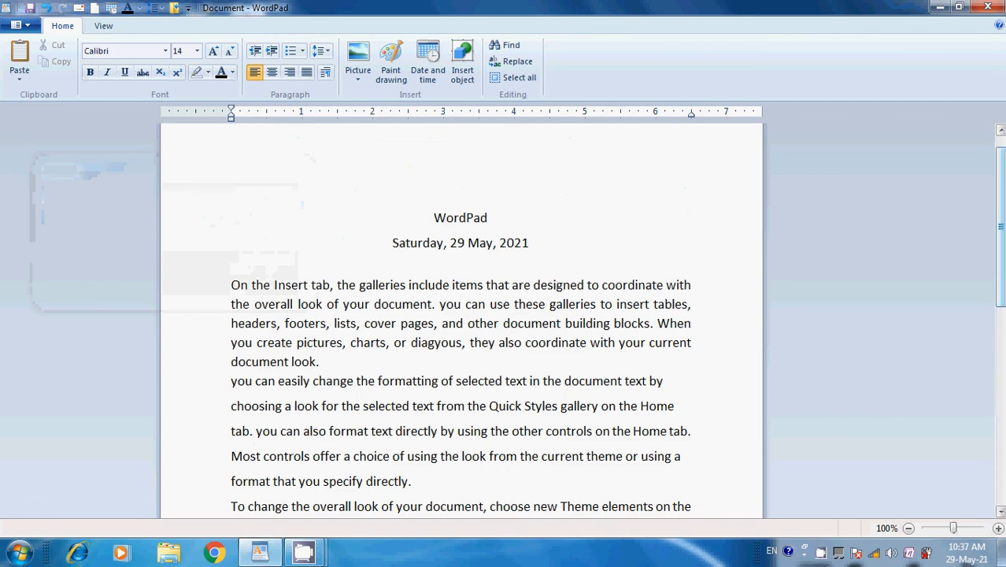
{"action": "left_click_drag", "start_coordinate": [1001, 257], "coordinate": [1001, 294]}
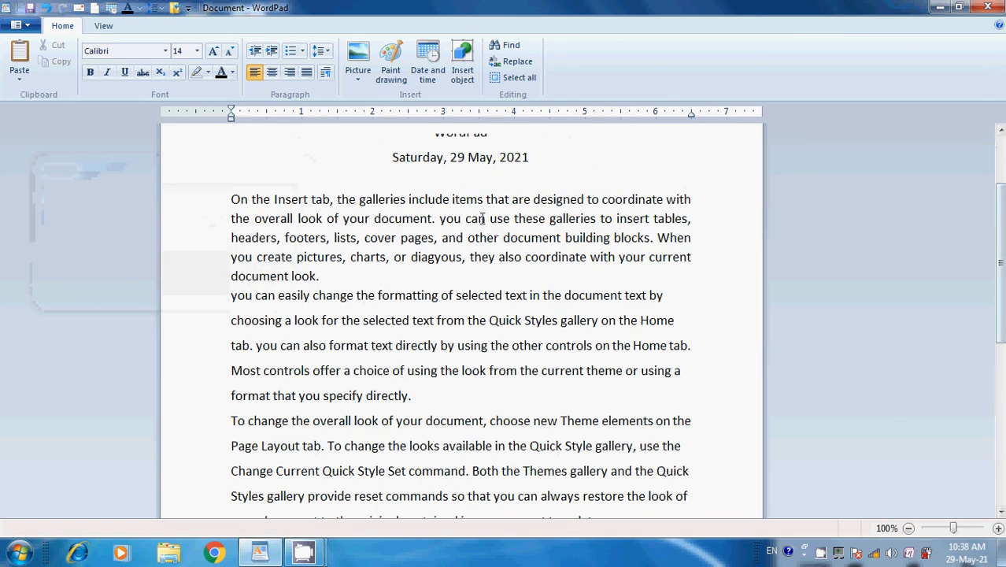
{"action": "left_click_drag", "start_coordinate": [462, 219], "coordinate": [439, 220]}
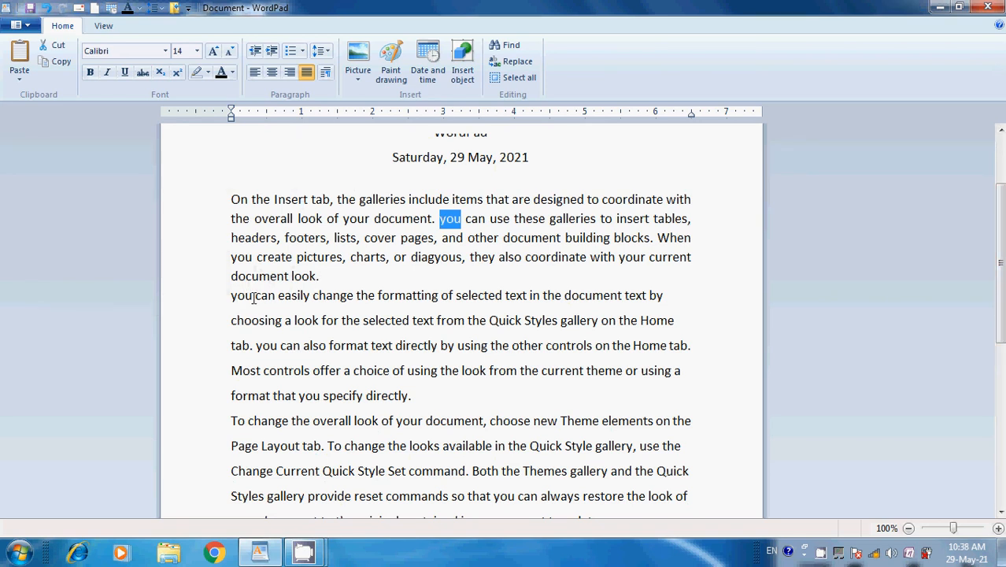
{"action": "left_click_drag", "start_coordinate": [253, 297], "coordinate": [229, 298]}
{"action": "left_click", "coordinate": [426, 343]}
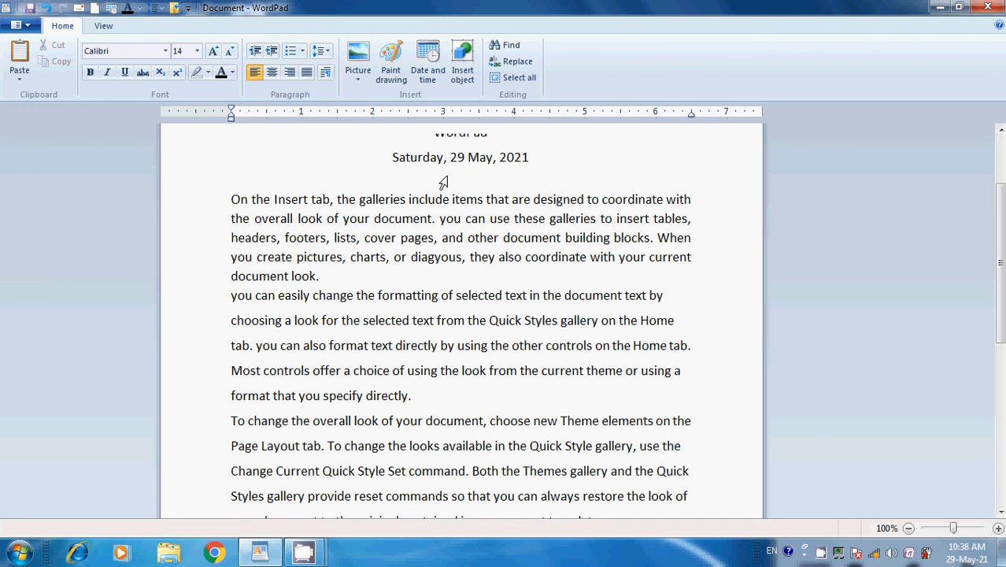
{"action": "left_click", "coordinate": [511, 81]}
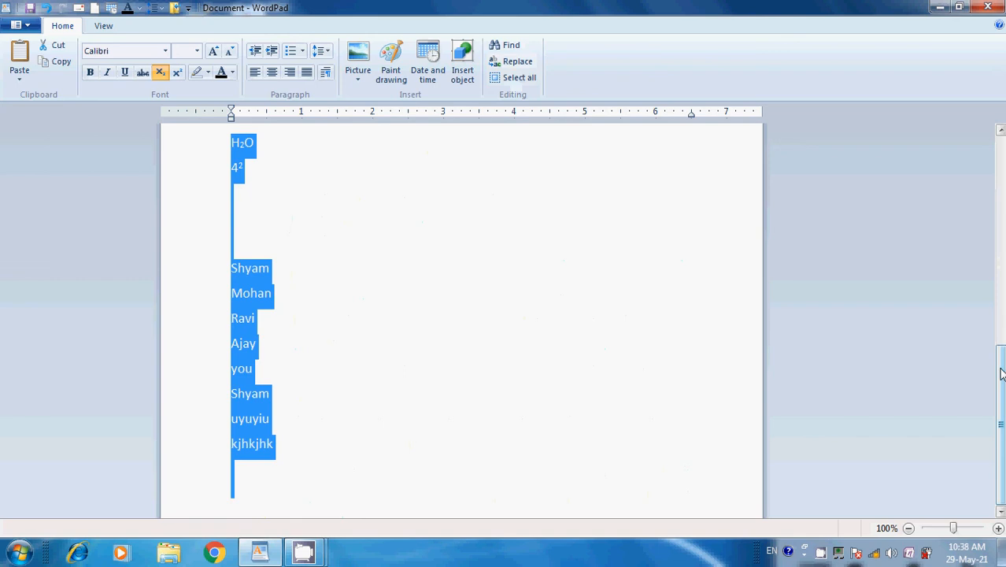
- Look over the fully selected document up to its title, and clear the selection
{"action": "left_click_drag", "start_coordinate": [1002, 374], "coordinate": [1002, 224]}
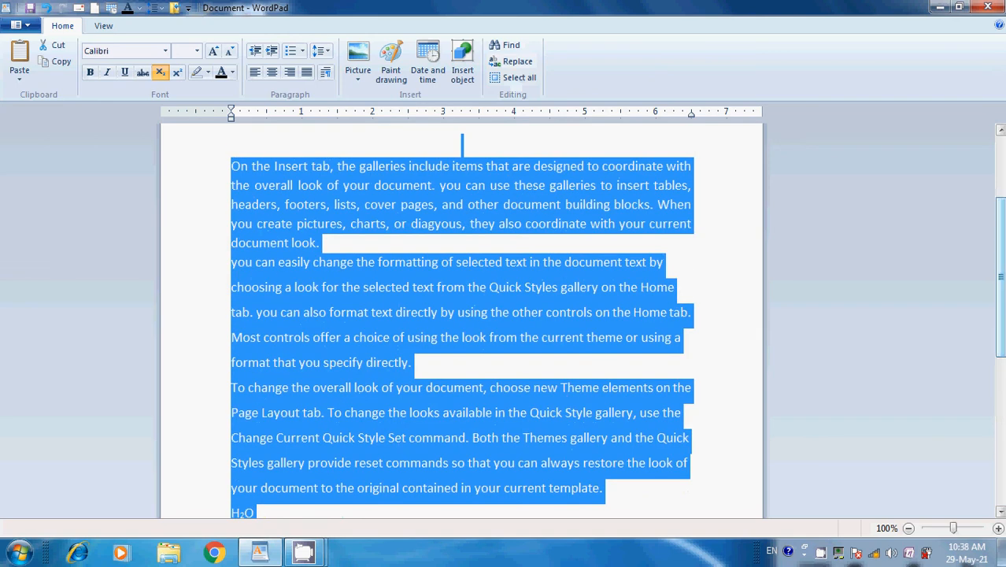
{"action": "right_click", "coordinate": [1001, 179]}
{"action": "left_click", "coordinate": [1002, 180]}
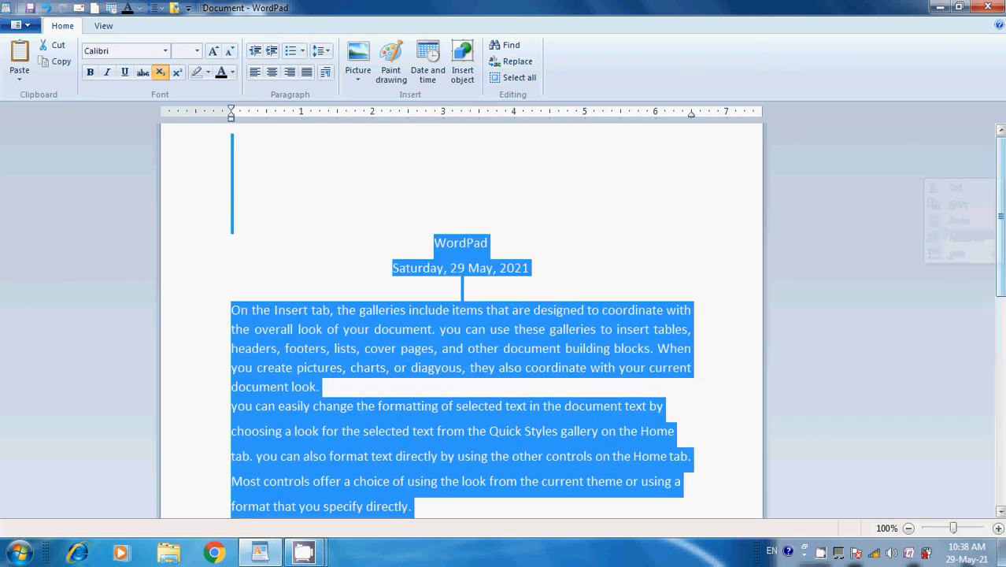
{"action": "left_click_drag", "start_coordinate": [1002, 179], "coordinate": [1002, 204]}
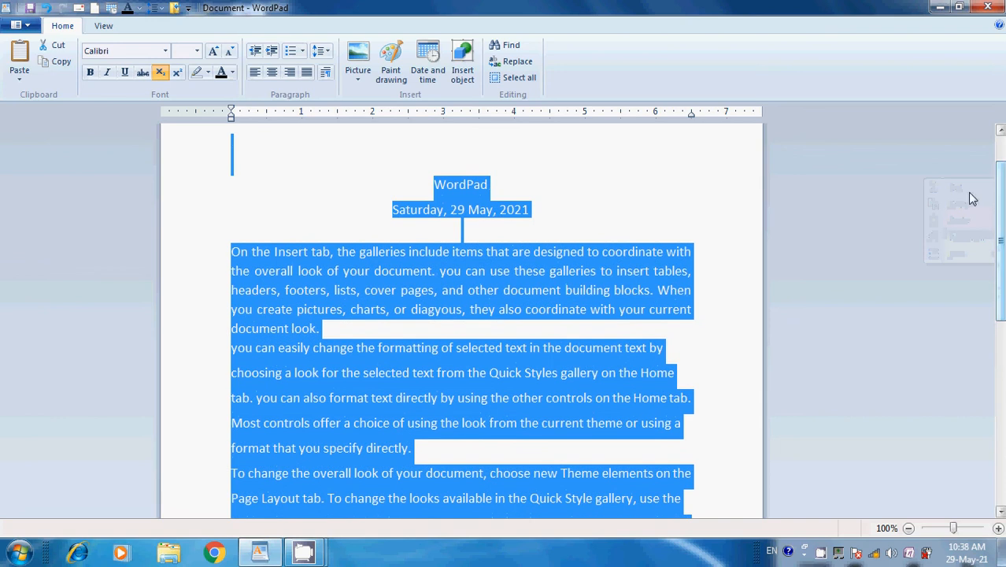
{"action": "left_click", "coordinate": [634, 212]}
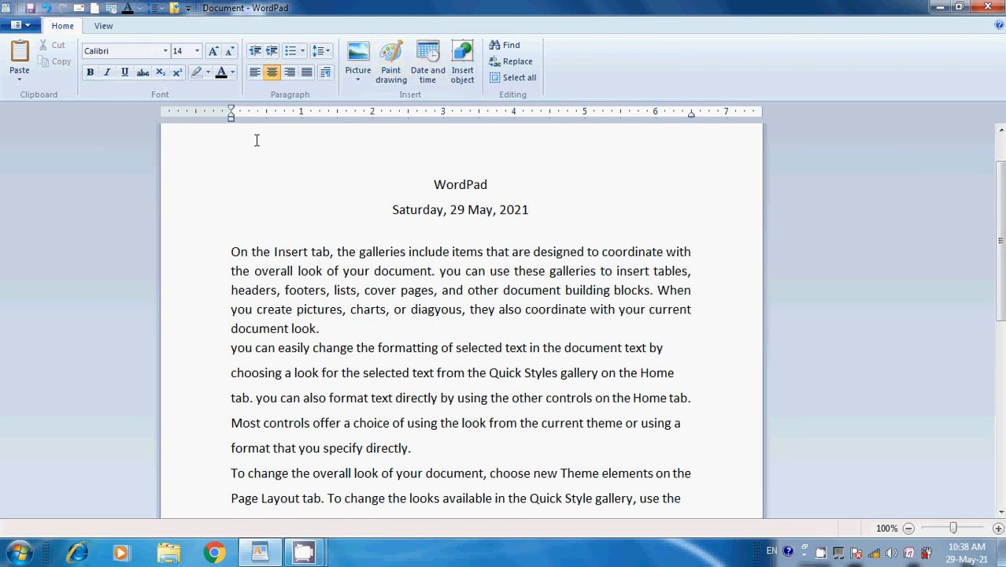
- Zoom the document view in step by step to 270%
{"action": "left_click", "coordinate": [109, 33]}
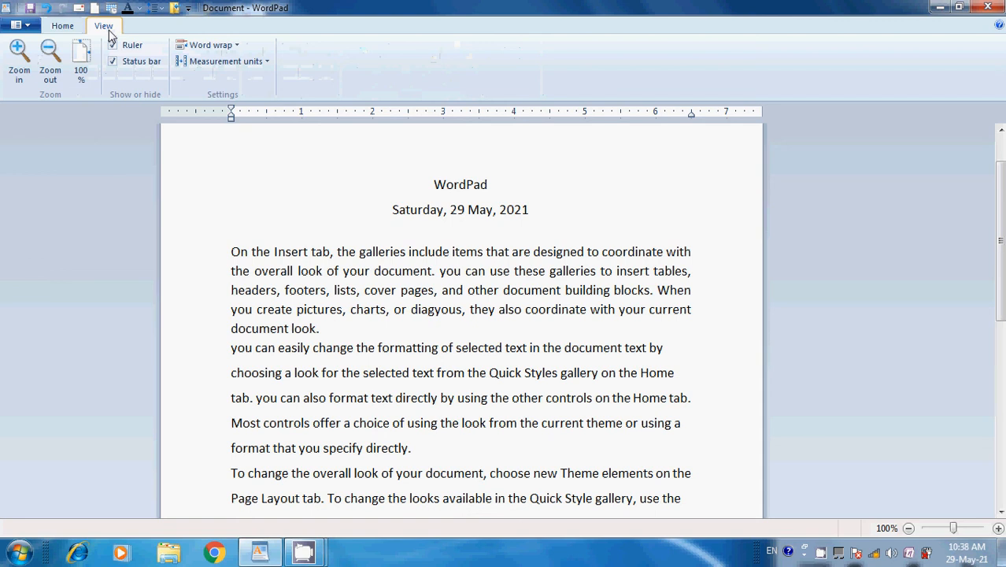
{"action": "left_click", "coordinate": [22, 75]}
{"action": "left_click", "coordinate": [21, 74]}
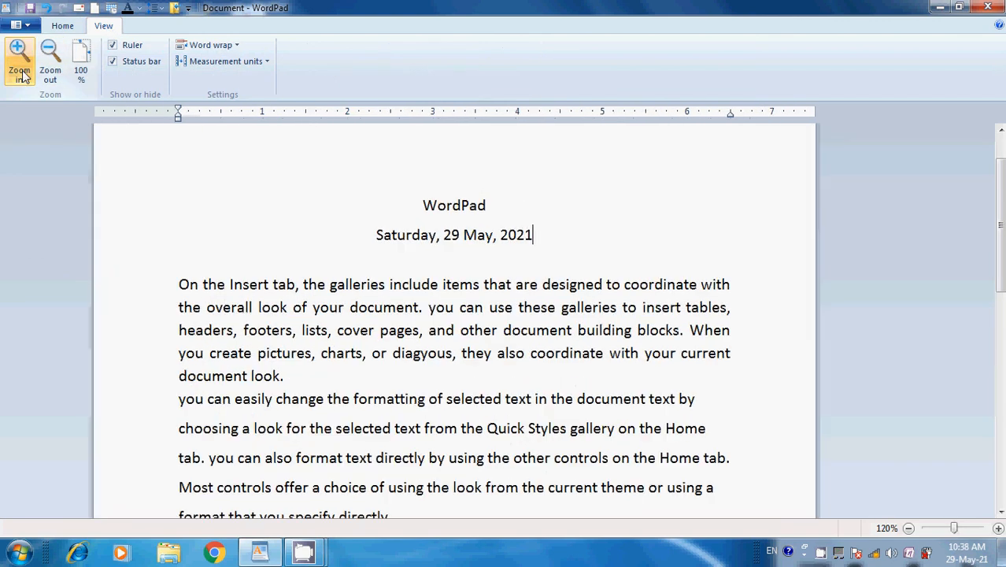
{"action": "left_click", "coordinate": [21, 74]}
{"action": "left_click", "coordinate": [22, 75]}
{"action": "left_click", "coordinate": [23, 77]}
{"action": "left_click", "coordinate": [23, 76]}
{"action": "left_click", "coordinate": [23, 77]}
{"action": "left_click", "coordinate": [23, 76]}
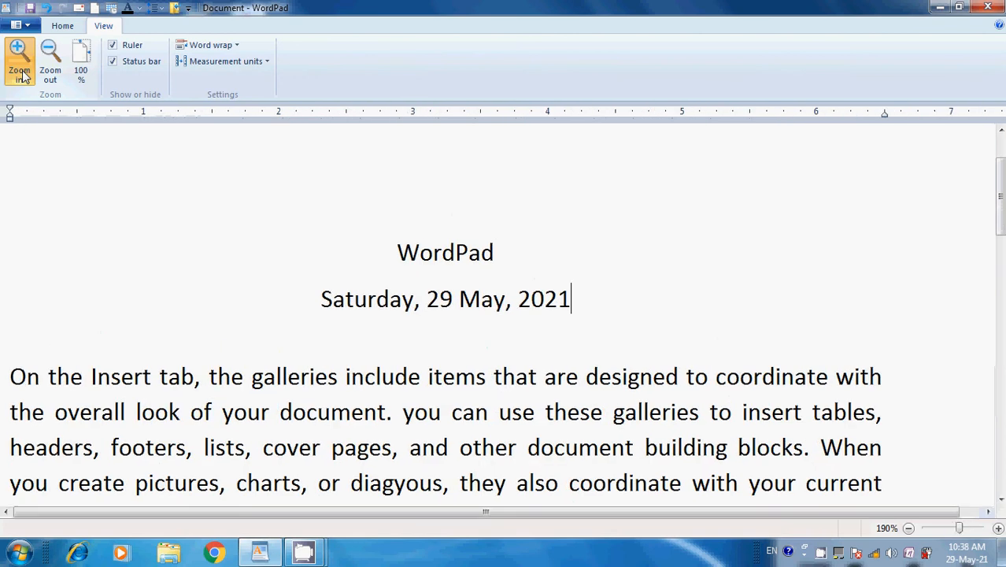
{"action": "left_click", "coordinate": [23, 76]}
{"action": "left_click", "coordinate": [23, 77]}
{"action": "left_click", "coordinate": [23, 77]}
{"action": "left_click", "coordinate": [23, 77]}
{"action": "left_click", "coordinate": [23, 76]}
{"action": "left_click", "coordinate": [23, 76]}
{"action": "left_click", "coordinate": [23, 77]}
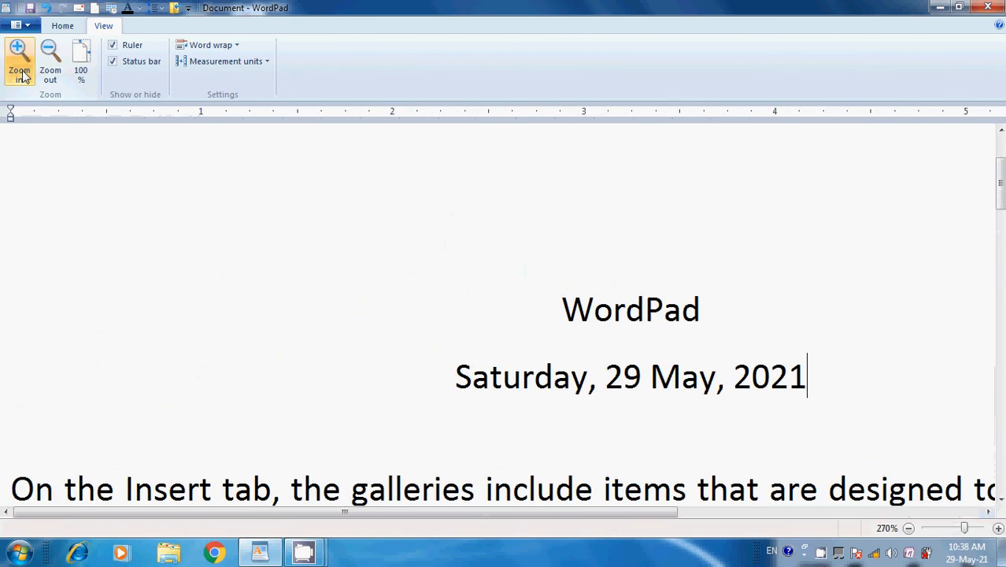
- Zoom the document view back out step by step to 100%
{"action": "left_click", "coordinate": [50, 75]}
{"action": "left_click", "coordinate": [50, 75]}
{"action": "left_click", "coordinate": [49, 75]}
{"action": "left_click", "coordinate": [50, 75]}
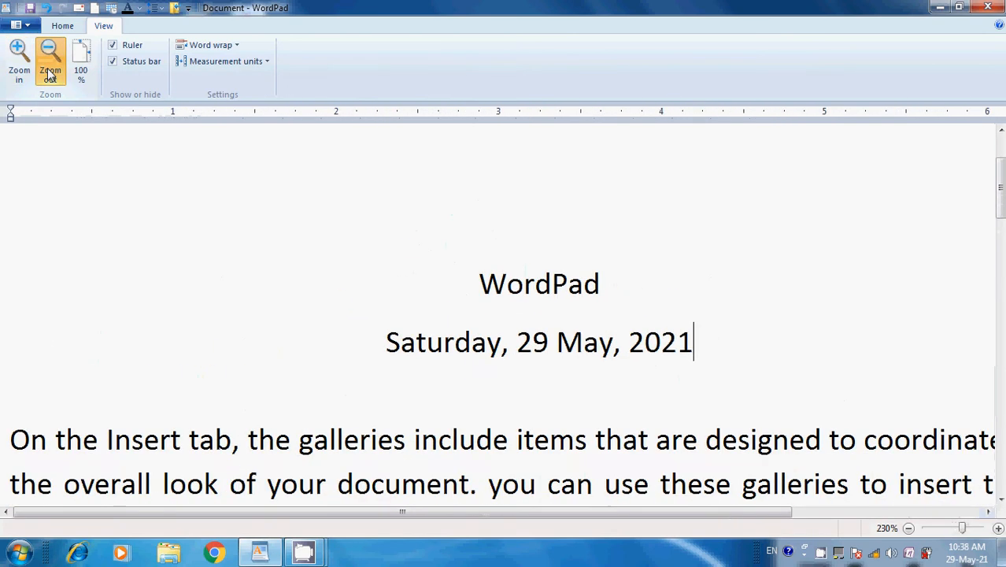
{"action": "left_click", "coordinate": [49, 75]}
{"action": "left_click", "coordinate": [50, 75]}
{"action": "left_click", "coordinate": [50, 75]}
{"action": "left_click", "coordinate": [49, 75]}
{"action": "left_click", "coordinate": [50, 75]}
{"action": "left_click", "coordinate": [50, 75]}
{"action": "left_click", "coordinate": [50, 75]}
{"action": "left_click", "coordinate": [49, 75]}
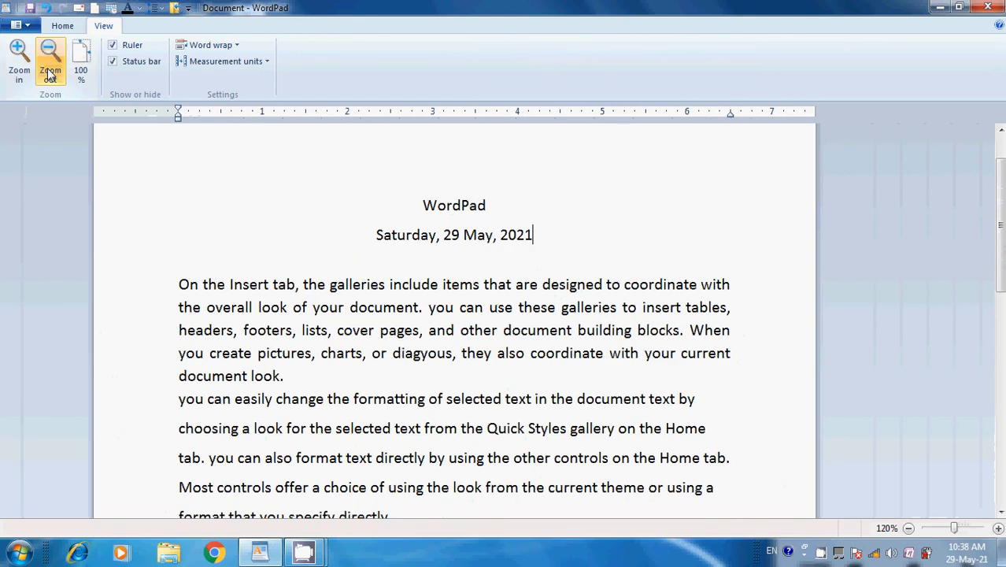
{"action": "left_click", "coordinate": [50, 74]}
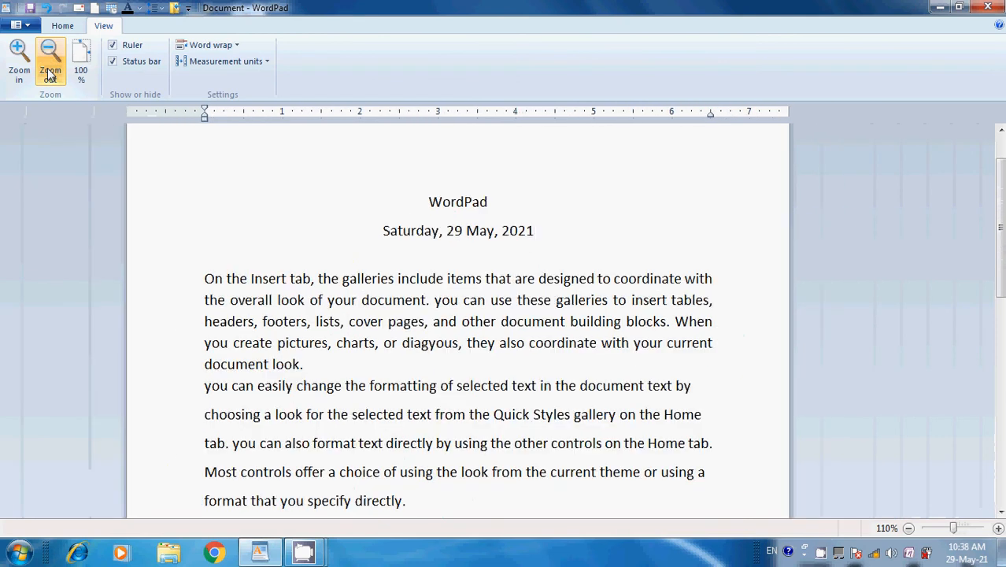
{"action": "left_click", "coordinate": [49, 75]}
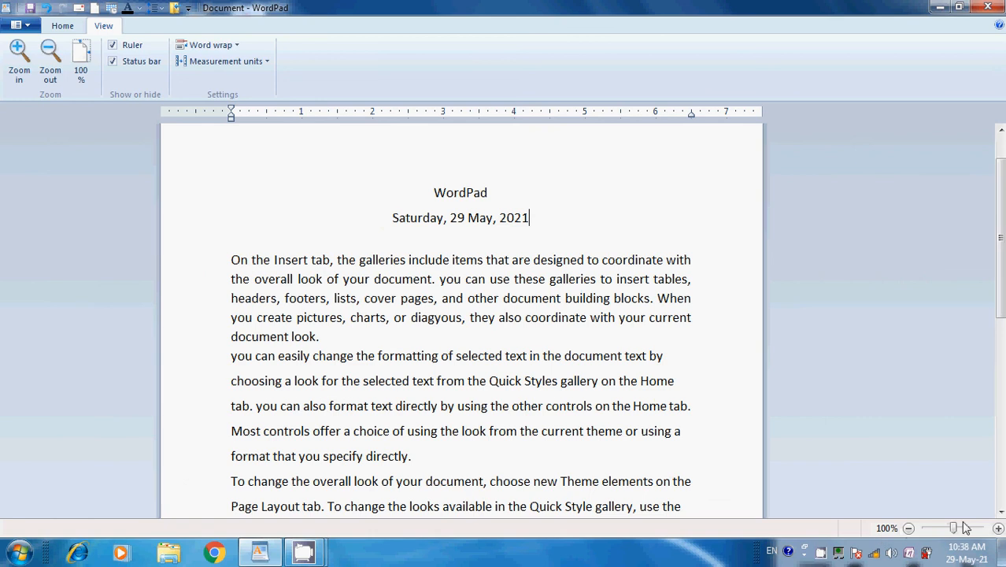
- Try the status bar zoom controls from beyond 140% down to 10%, and restore the view to 100%
{"action": "left_click", "coordinate": [999, 528]}
{"action": "left_click", "coordinate": [998, 528]}
{"action": "left_click", "coordinate": [999, 528]}
{"action": "left_click", "coordinate": [998, 528]}
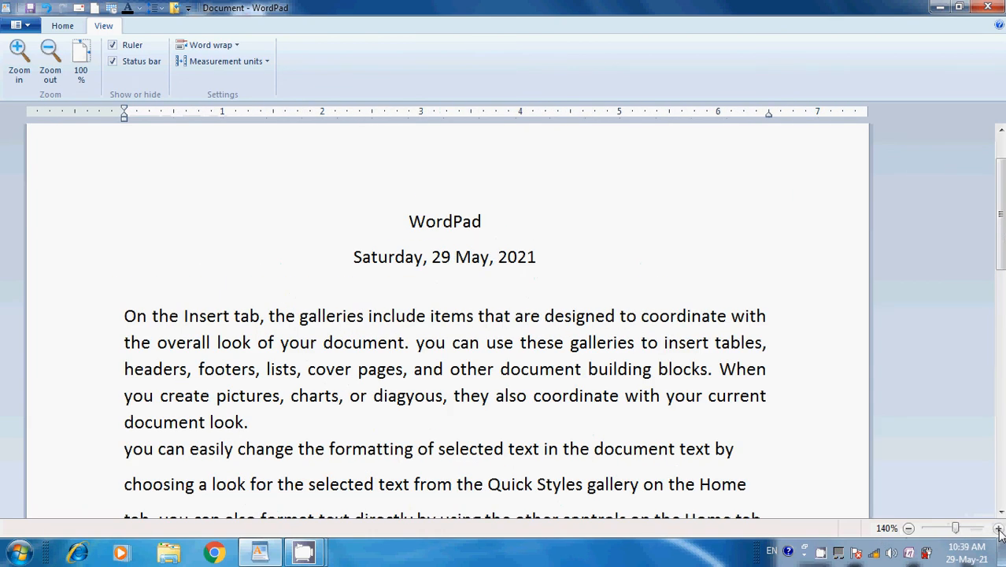
{"action": "left_click", "coordinate": [998, 529]}
{"action": "left_click", "coordinate": [998, 530]}
{"action": "left_click_drag", "start_coordinate": [959, 528], "coordinate": [911, 535]}
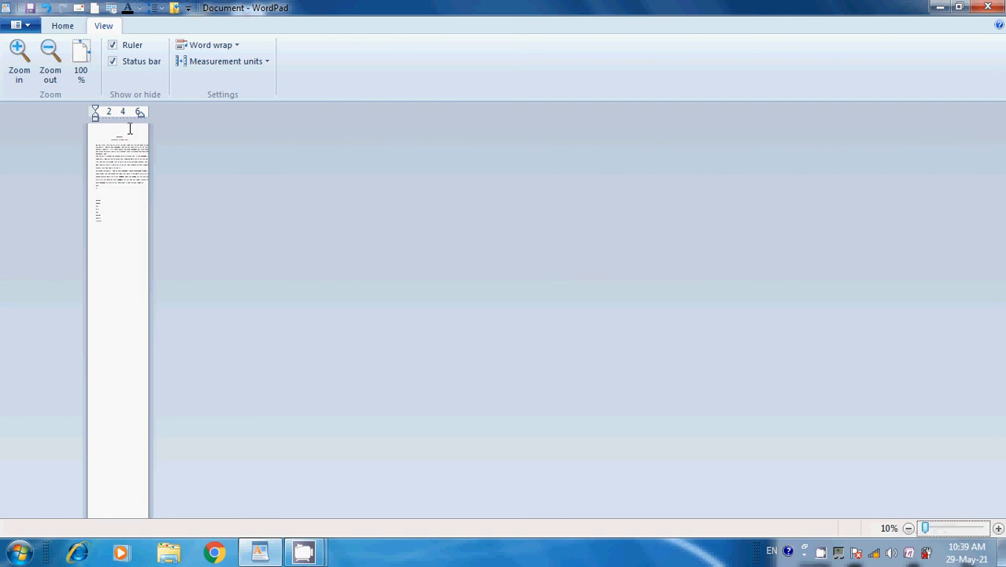
{"action": "left_click", "coordinate": [80, 63]}
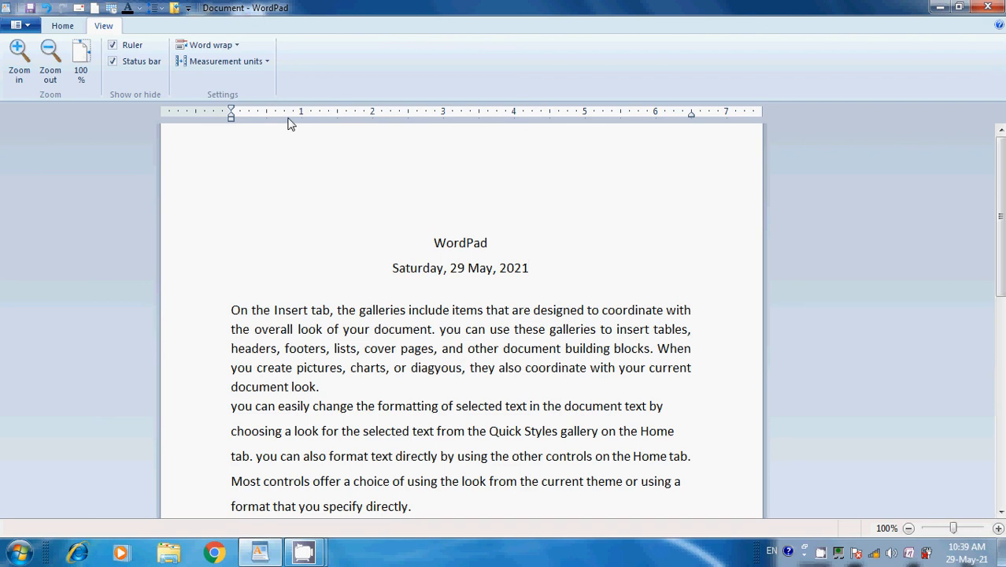
- Hide and show the ruler again, and do the same with the status bar
{"action": "left_click", "coordinate": [114, 48]}
{"action": "left_click", "coordinate": [114, 48]}
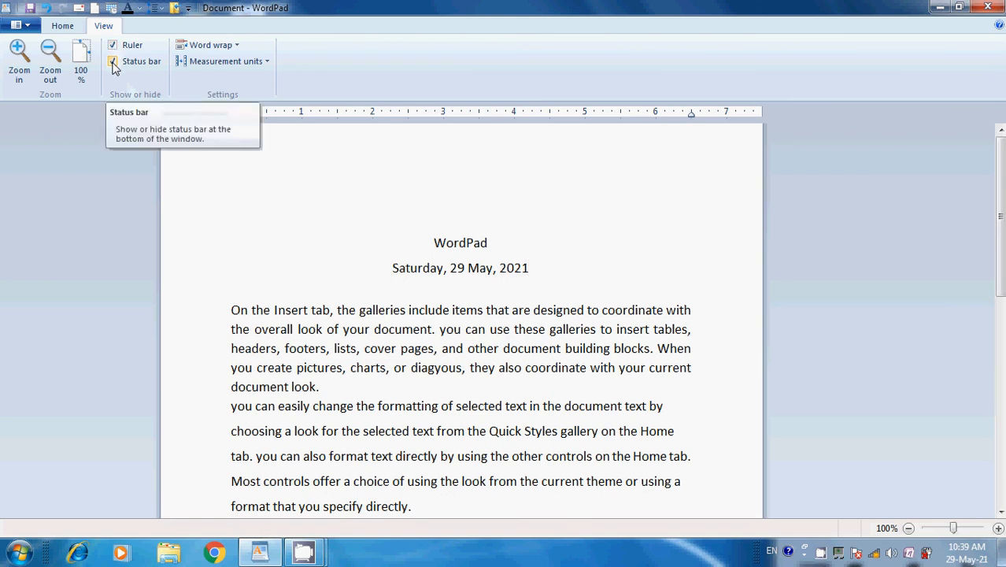
{"action": "left_click", "coordinate": [112, 63]}
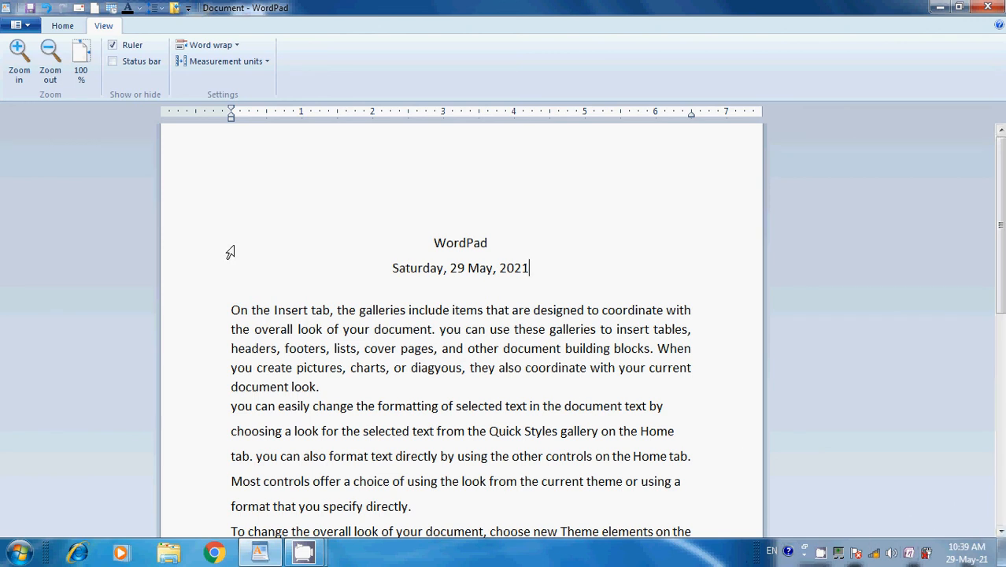
{"action": "left_click", "coordinate": [113, 63]}
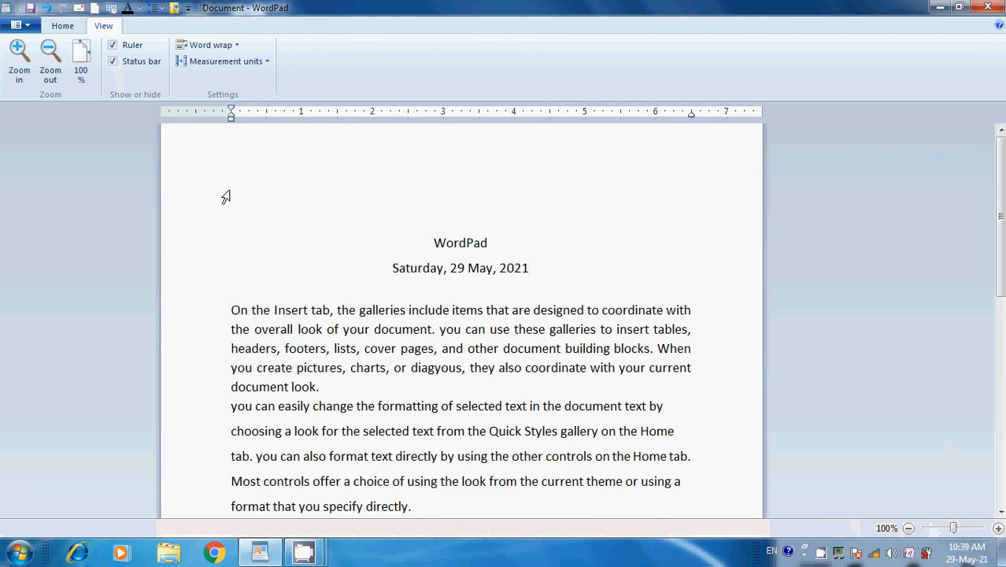
- Set word wrap to No wrap and extend the date line with a very long run of the letter m
{"action": "left_click", "coordinate": [234, 49]}
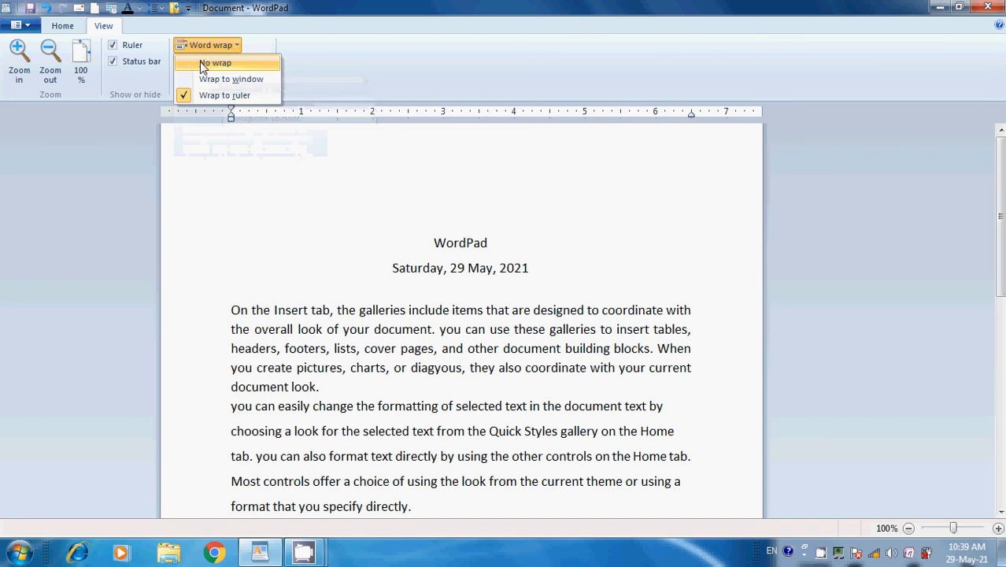
{"action": "left_click", "coordinate": [202, 63]}
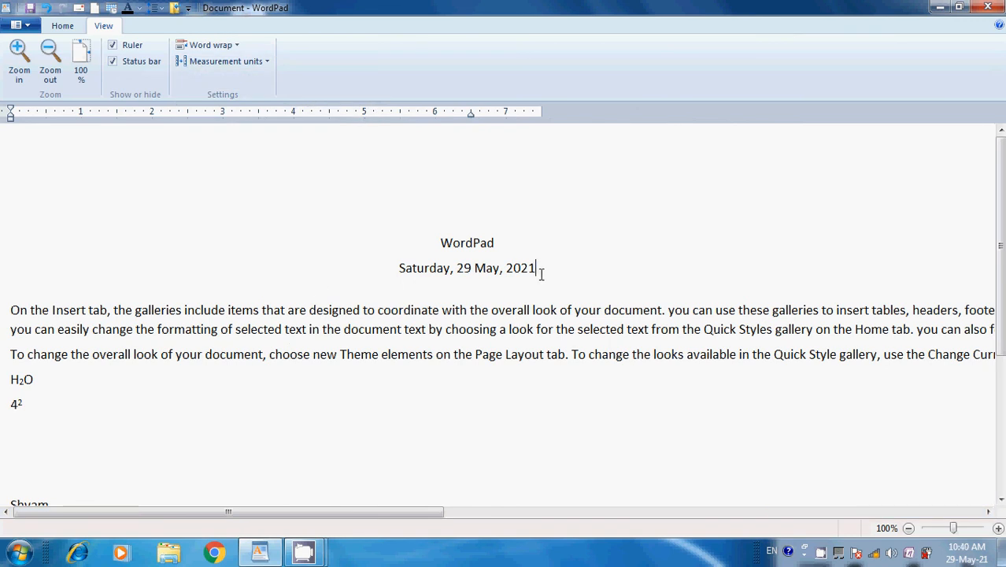
{"action": "type", "text": "mmmmmmmmmmmmmmmmmmmmmmmmmmmmmmmmmmmmmmmmmmmmmmmmm"}
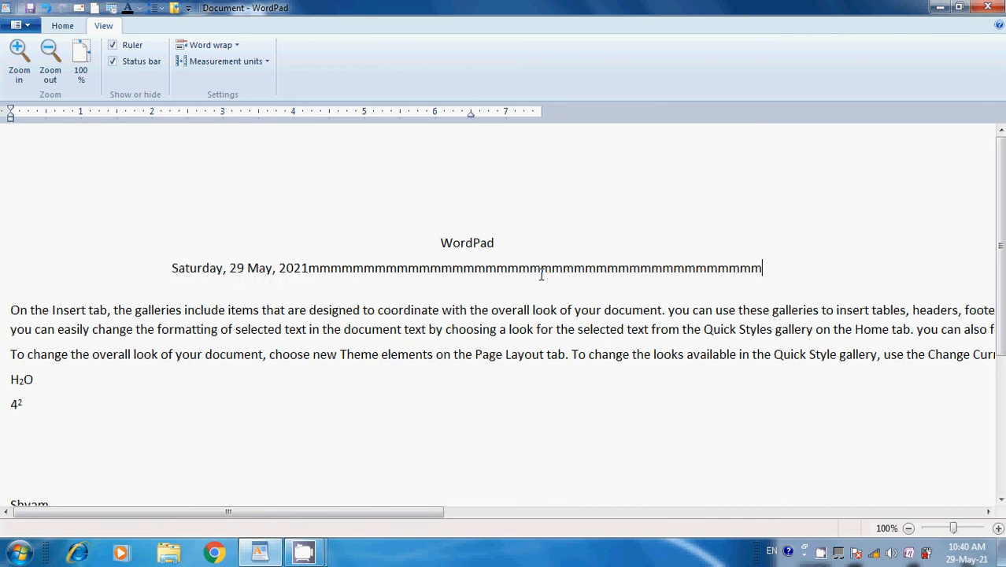
{"action": "type", "text": "mmmmmmmmmmmmmmmmmmmmmmmmmmmmmmmmmmmmmmmmmmmmmmmmmmmmmmmmmmmmmmmmmmmmmmmmmmmmmmmmmmmmmmmmmmmmmmmmmmmmmmmm"}
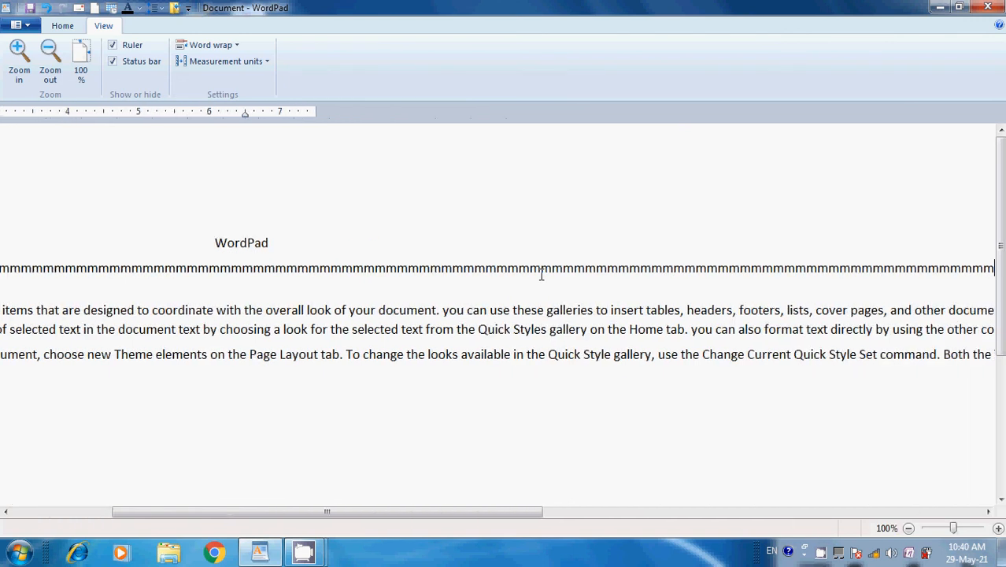
{"action": "type", "text": "mmmmmmmmmmmmmmmmmmmmmmmmmmmmmmmmmmmmm"}
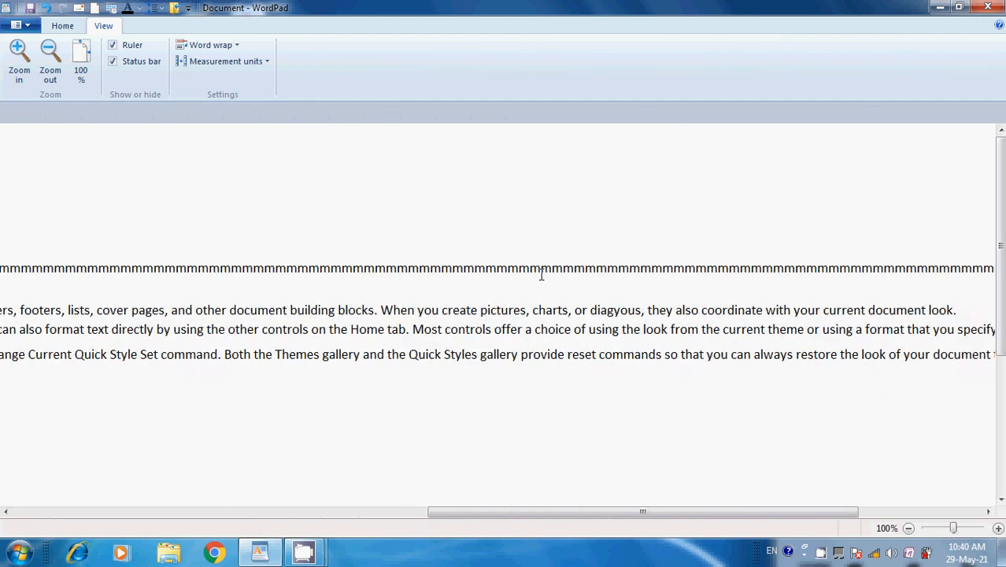
{"action": "type", "text": "mmmmmmmmmmmmmmmmmmmmmmmmmmmmmmmmmmmmmmmmmmmmmmmmmmmmmmmmmmmmmmmmmmmmmmmmmmmmmmmmmmmmm"}
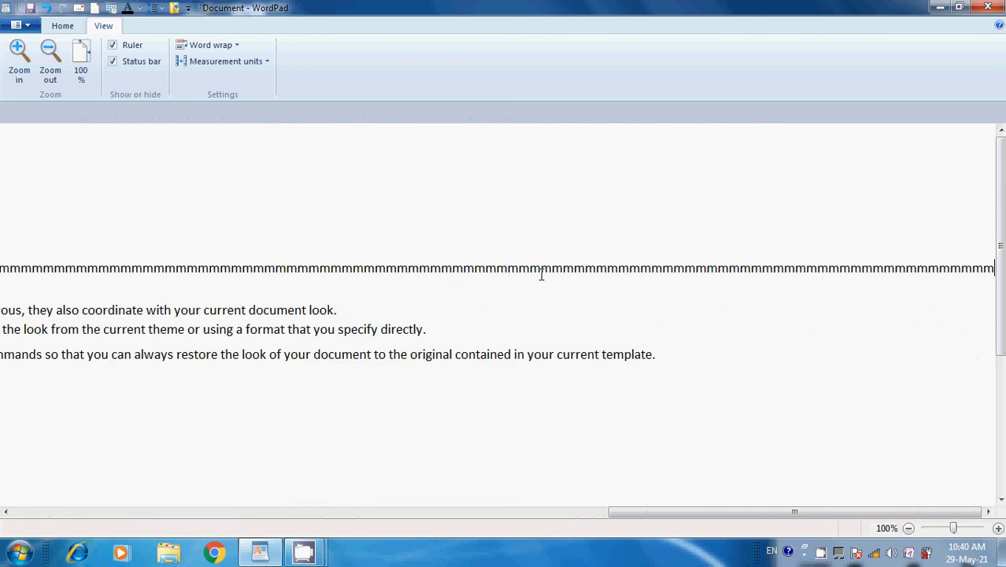
- Delete a large part of the repeated letter m from the end of the date line
{"action": "key", "text": "BackSpace"}
{"action": "key", "text": "BackSpace"}
{"action": "key", "text": "BackSpace"}
{"action": "key", "text": "BackSpace"}
{"action": "key", "text": "BackSpace"}
{"action": "key", "text": "BackSpace"}
{"action": "key", "text": "BackSpace"}
{"action": "key", "text": "BackSpace"}
{"action": "key", "text": "BackSpace"}
{"action": "key", "text": "BackSpace"}
{"action": "key", "text": "BackSpace"}
{"action": "key", "text": "BackSpace"}
{"action": "key", "text": "BackSpace"}
{"action": "key", "text": "BackSpace"}
{"action": "key", "text": "BackSpace"}
{"action": "key", "text": "BackSpace"}
{"action": "key", "text": "BackSpace"}
{"action": "key", "text": "BackSpace"}
{"action": "key", "text": "BackSpace"}
{"action": "key", "text": "BackSpace"}
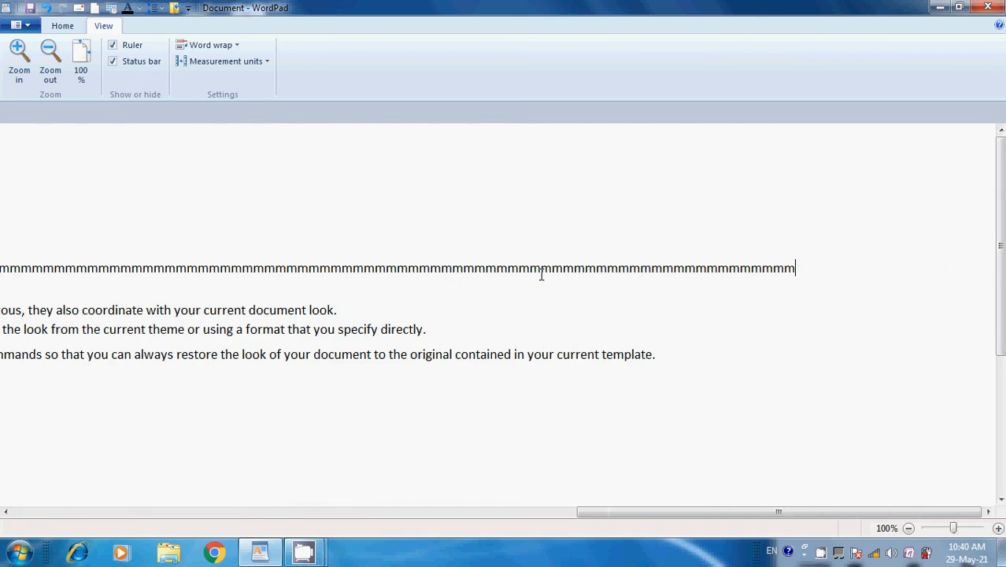
{"action": "key", "text": "BackSpace"}
{"action": "key", "text": "BackSpace"}
{"action": "key", "text": "BackSpace"}
{"action": "key", "text": "BackSpace"}
{"action": "key", "text": "BackSpace"}
{"action": "key", "text": "BackSpace"}
{"action": "key", "text": "BackSpace"}
{"action": "key", "text": "BackSpace"}
{"action": "key", "text": "BackSpace"}
{"action": "key", "text": "BackSpace"}
{"action": "key", "text": "BackSpace"}
{"action": "key", "text": "BackSpace"}
{"action": "key", "text": "BackSpace"}
{"action": "key", "text": "BackSpace"}
{"action": "key", "text": "BackSpace"}
{"action": "key", "text": "BackSpace"}
{"action": "key", "text": "BackSpace"}
{"action": "key", "text": "BackSpace"}
{"action": "key", "text": "BackSpace"}
{"action": "key", "text": "BackSpace"}
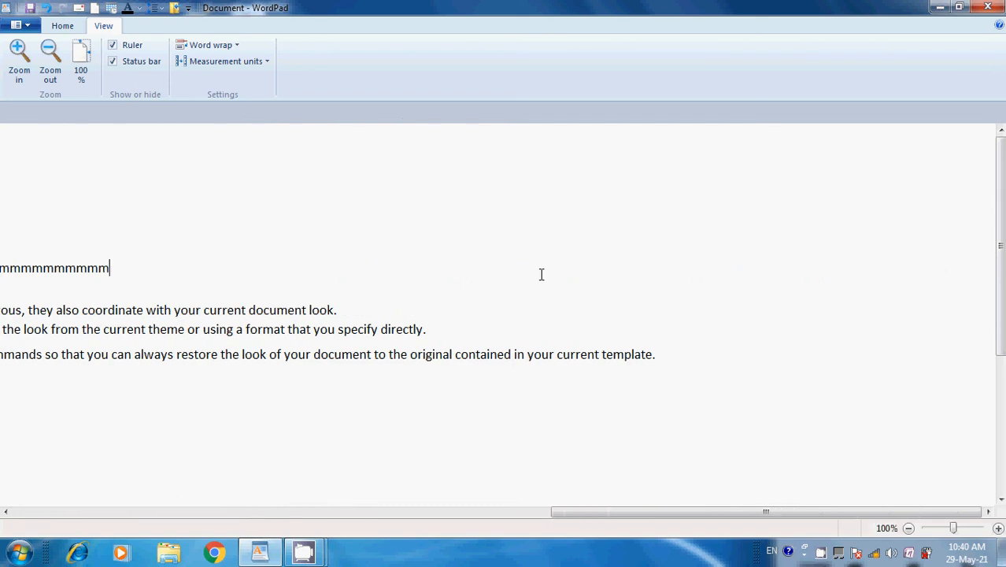
{"action": "key", "text": "BackSpace"}
{"action": "key", "text": "BackSpace"}
{"action": "key", "text": "BackSpace"}
{"action": "key", "text": "BackSpace"}
{"action": "key", "text": "BackSpace"}
{"action": "key", "text": "BackSpace"}
{"action": "key", "text": "BackSpace"}
{"action": "key", "text": "BackSpace"}
{"action": "key", "text": "BackSpace"}
{"action": "key", "text": "BackSpace"}
{"action": "key", "text": "BackSpace"}
{"action": "key", "text": "BackSpace"}
{"action": "key", "text": "BackSpace"}
{"action": "key", "text": "BackSpace"}
{"action": "key", "text": "BackSpace"}
{"action": "key", "text": "BackSpace"}
{"action": "key", "text": "BackSpace"}
{"action": "key", "text": "BackSpace"}
{"action": "key", "text": "BackSpace"}
{"action": "key", "text": "BackSpace"}
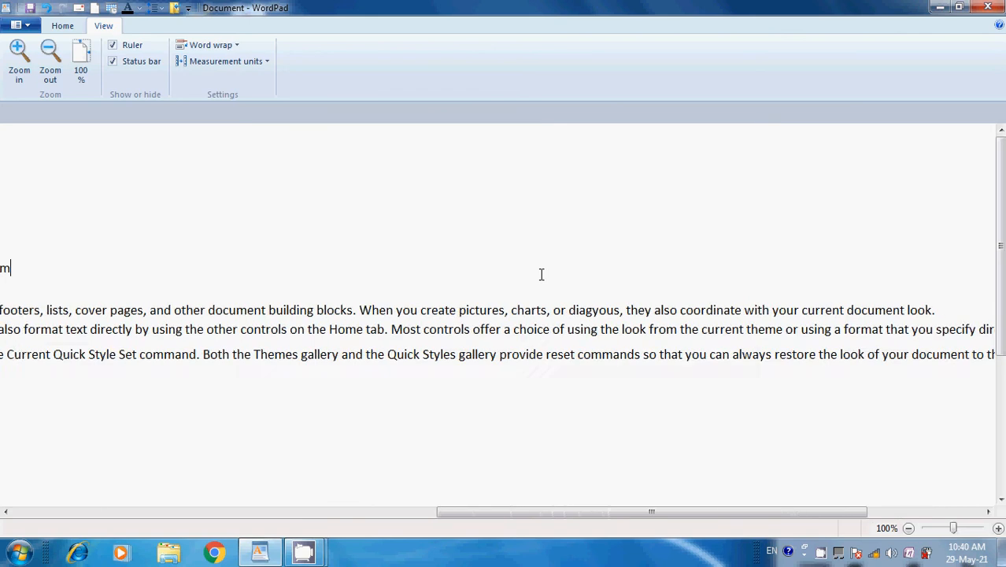
{"action": "key", "text": "BackSpace"}
{"action": "key", "text": "BackSpace"}
{"action": "key", "text": "BackSpace"}
{"action": "key", "text": "BackSpace"}
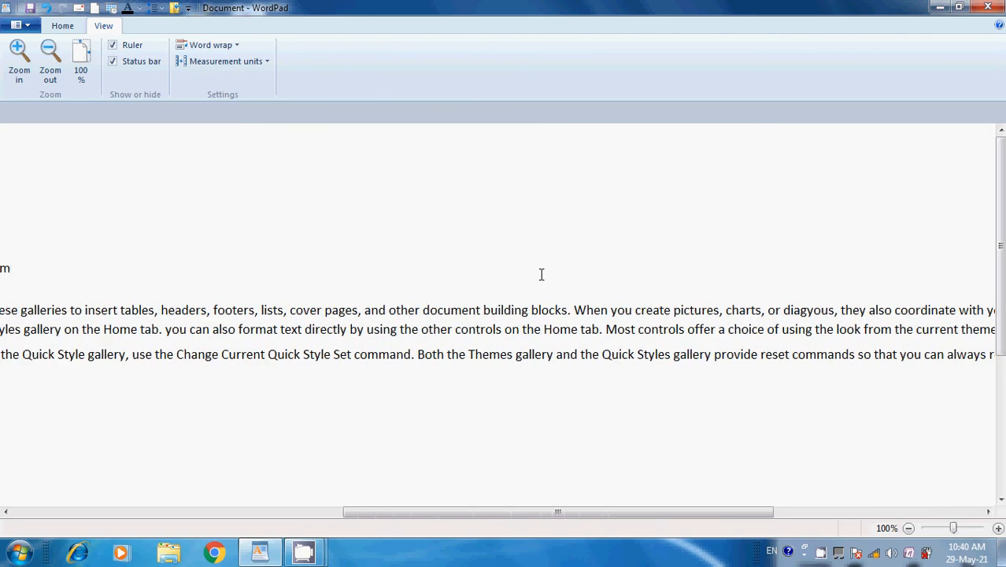
- Move the cursor back along the date line to right after the year 2021
{"action": "left_click", "coordinate": [541, 274]}
{"action": "key", "text": "Left"}
{"action": "key", "text": "Left"}
{"action": "key", "text": "Left"}
{"action": "key", "text": "Left"}
{"action": "key", "text": "Left"}
{"action": "key", "text": "Left"}
{"action": "key", "text": "Left"}
{"action": "key", "text": "Left"}
{"action": "key", "text": "Left"}
{"action": "key", "text": "Left"}
{"action": "key", "text": "Left"}
{"action": "key", "text": "Left"}
{"action": "key", "text": "Left"}
{"action": "key", "text": "Left"}
{"action": "key", "text": "Left"}
{"action": "key", "text": "Left"}
{"action": "key", "text": "Left"}
{"action": "key", "text": "Left"}
{"action": "key", "text": "Left"}
{"action": "key", "text": "Left"}
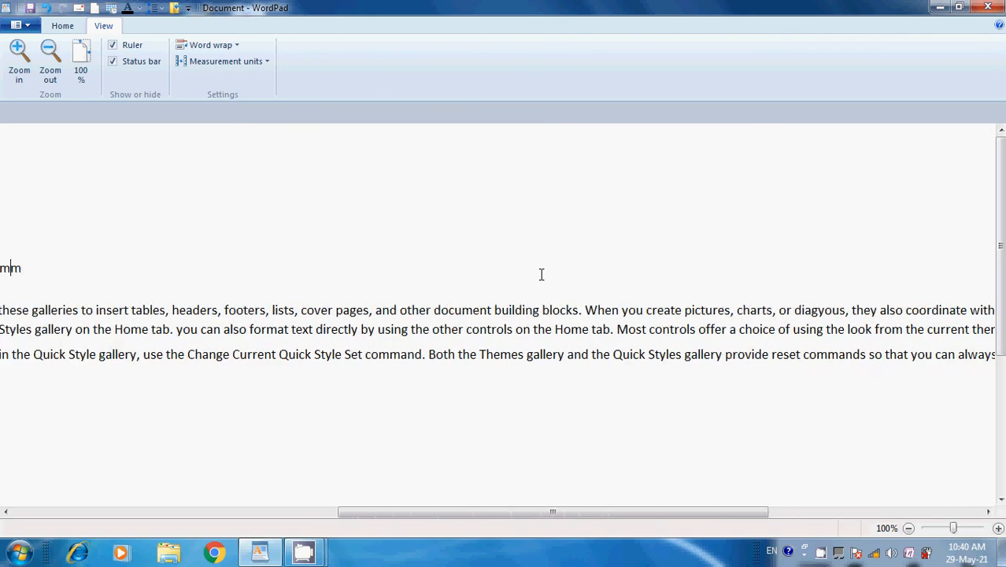
{"action": "key", "text": "Left"}
{"action": "key", "text": "Left"}
{"action": "key", "text": "Left"}
{"action": "key", "text": "Left"}
{"action": "key", "text": "Left"}
{"action": "key", "text": "Left"}
{"action": "key", "text": "Left"}
{"action": "key", "text": "Left"}
{"action": "key", "text": "Left"}
{"action": "key", "text": "Left"}
{"action": "key", "text": "Left"}
{"action": "key", "text": "Left"}
{"action": "key", "text": "Left"}
{"action": "key", "text": "Left"}
{"action": "key", "text": "Left"}
{"action": "key", "text": "Left"}
{"action": "key", "text": "Left"}
{"action": "key", "text": "Left"}
{"action": "key", "text": "Left"}
{"action": "key", "text": "Left"}
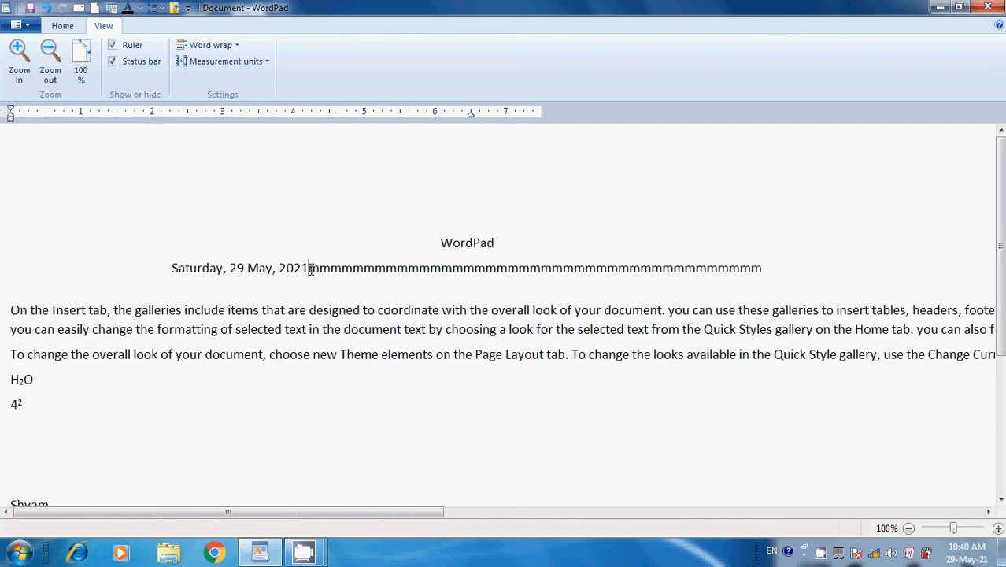
- Delete the remaining run of the letter m after 2021 on the date line, through the first letter of the next paragraph
{"action": "left_click", "coordinate": [310, 269]}
{"action": "key", "text": "Delete"}
{"action": "key", "text": "Delete"}
{"action": "key", "text": "Delete"}
{"action": "key", "text": "Delete"}
{"action": "key", "text": "Delete"}
{"action": "key", "text": "Delete"}
{"action": "key", "text": "Delete"}
{"action": "key", "text": "Delete"}
{"action": "key", "text": "Delete"}
{"action": "key", "text": "Delete"}
{"action": "key", "text": "Delete"}
{"action": "key", "text": "Delete"}
{"action": "key", "text": "Delete"}
{"action": "key", "text": "Delete"}
{"action": "key", "text": "Delete"}
{"action": "key", "text": "Delete"}
{"action": "key", "text": "Delete"}
{"action": "key", "text": "Delete"}
{"action": "key", "text": "Delete"}
{"action": "key", "text": "Delete"}
{"action": "key", "text": "Delete"}
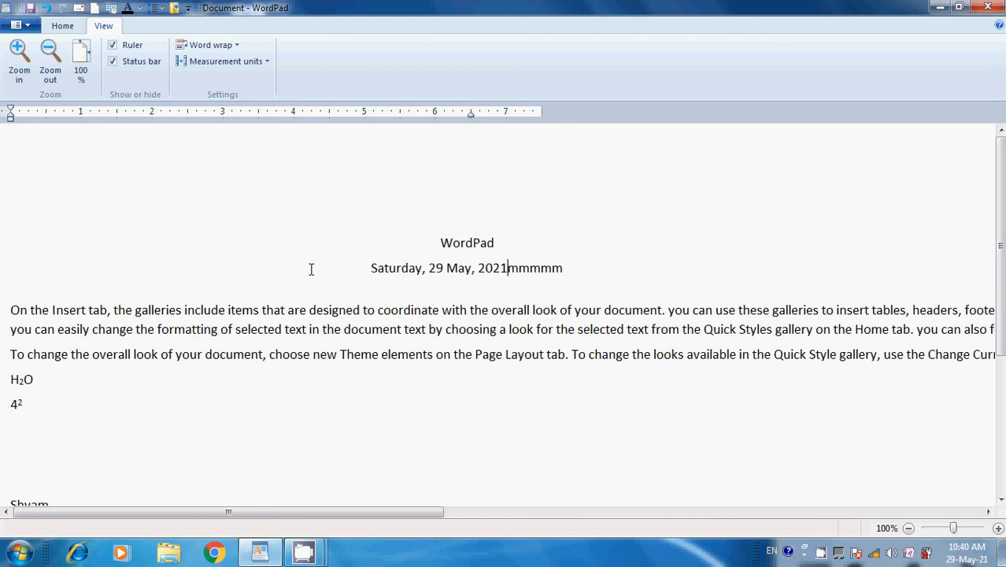
- Set word wrap to Wrap to window and add a several-line run of the letter m after "template."
{"action": "left_click", "coordinate": [219, 46]}
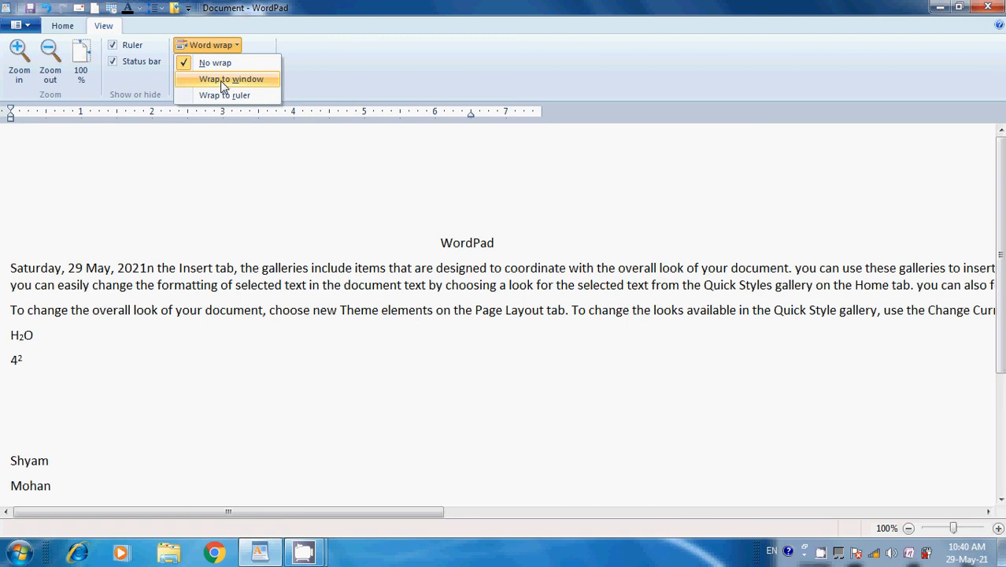
{"action": "left_click", "coordinate": [221, 80]}
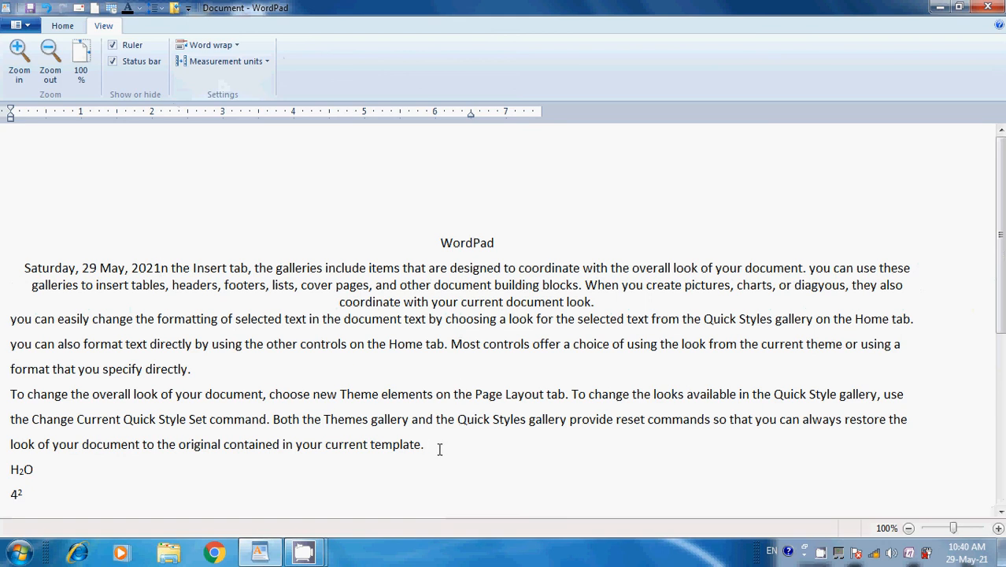
{"action": "type", "text": "mmmmmmmmmmmmmmmmmmmmmmmmmmmmmmmmmmmmmmmmmmmmmmmmmmmmmmmmmmmmmmmmmmmmmmmmmmmmmmmmmmmmmmmmmmmmmmmmmmmmmmmmmmmmmmmm"}
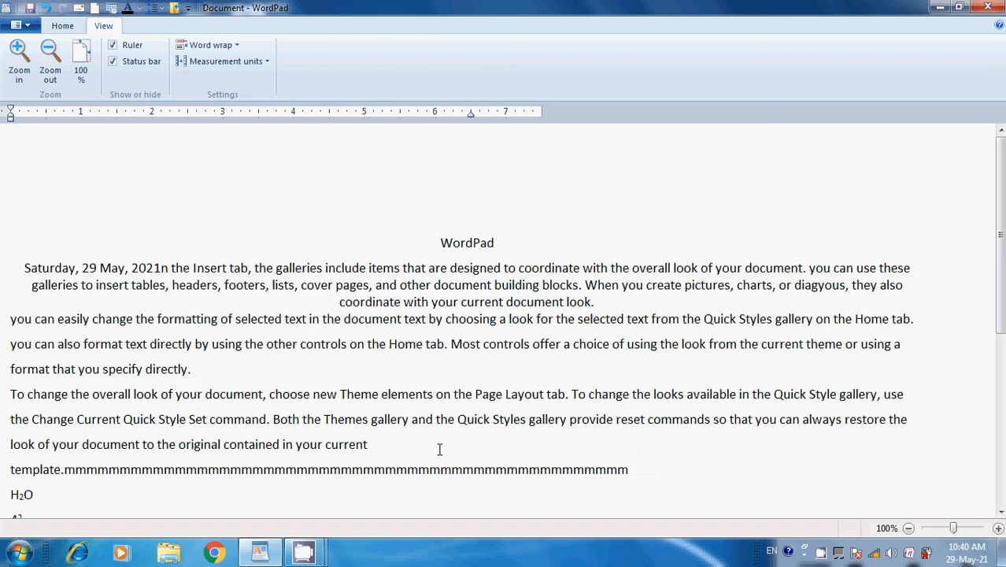
{"action": "type", "text": "mmmmmmmmmmmmmmmmmmmmmmmmmmmmmmmmmmmmmmmmmmmmmmmmmmmmmmmmmmmmmmmmmmmmmmmm"}
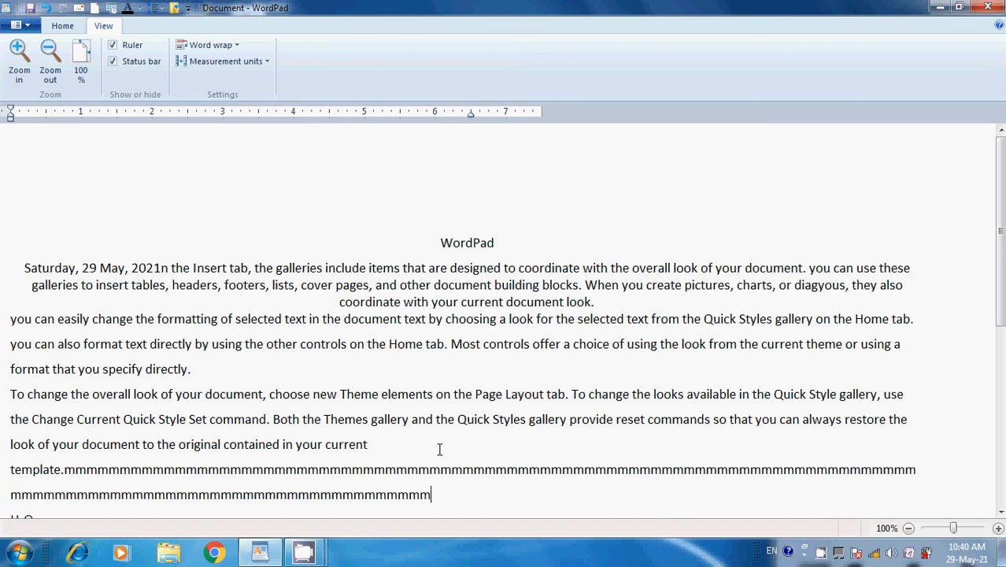
{"action": "type", "text": "mmmmmmmmmmmmmmmmmmmmmmmmmmmmmmmmmmmmmmmmmmmmmmmmmmmmmmmmmmmmmmmmmmm"}
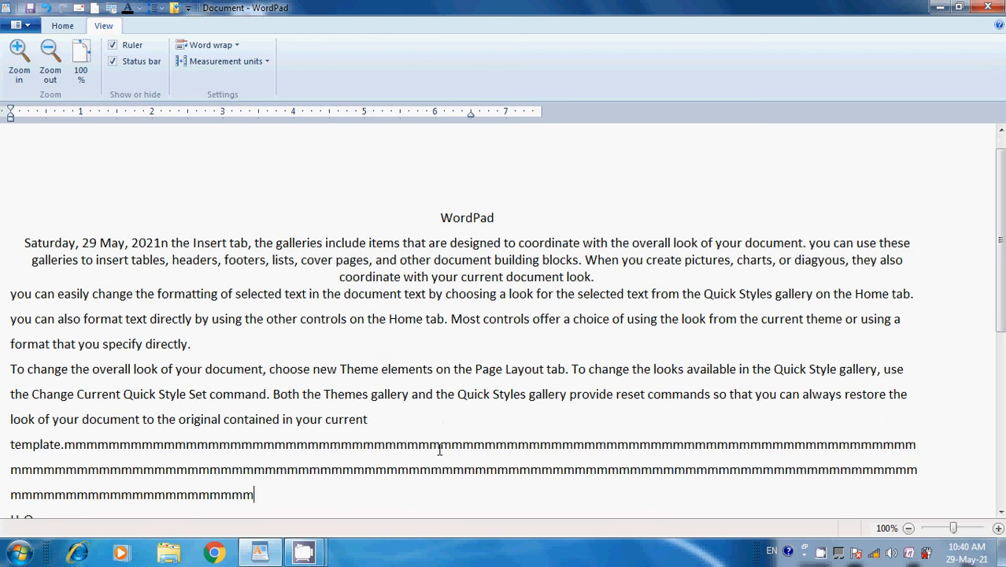
{"action": "type", "text": "mmmmmmmmmmmmmmmmmmmmmmmmmmmmmmmmmmmmmmmmmmmmmmmmmmmmmmmmmmmmmmmmmmmmmmmmmmmmmmmmmmmmmmmmmmmmmmmmmmmmmmmmmmmmmmmmm"}
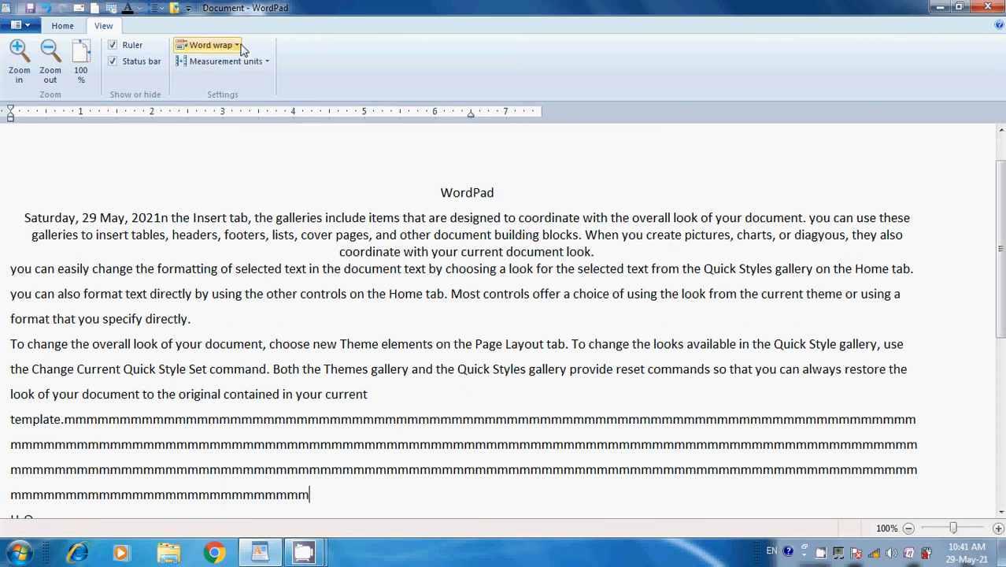
- Set word wrap to Wrap to ruler and check the selected wrap option
{"action": "left_click", "coordinate": [229, 45]}
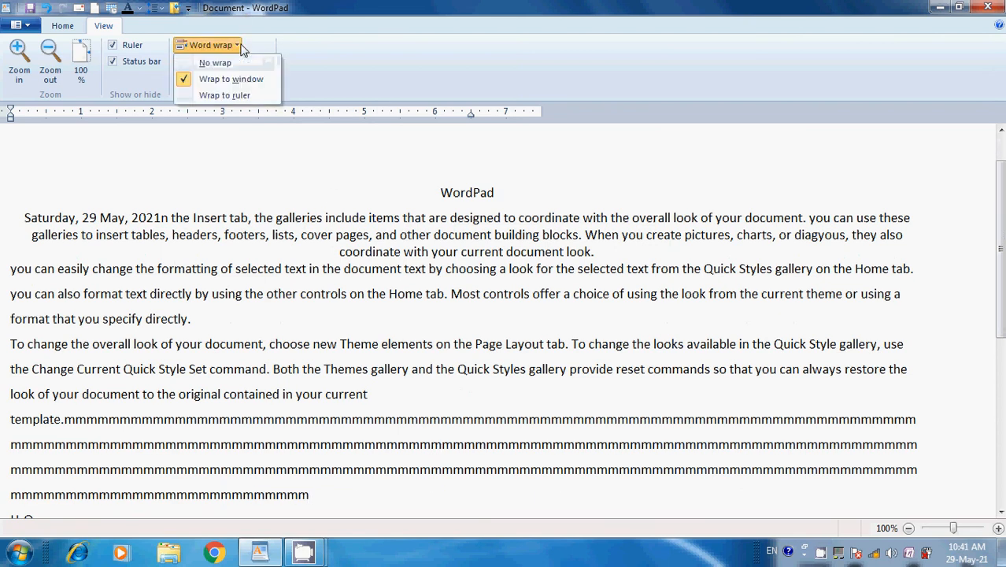
{"action": "left_click", "coordinate": [219, 98]}
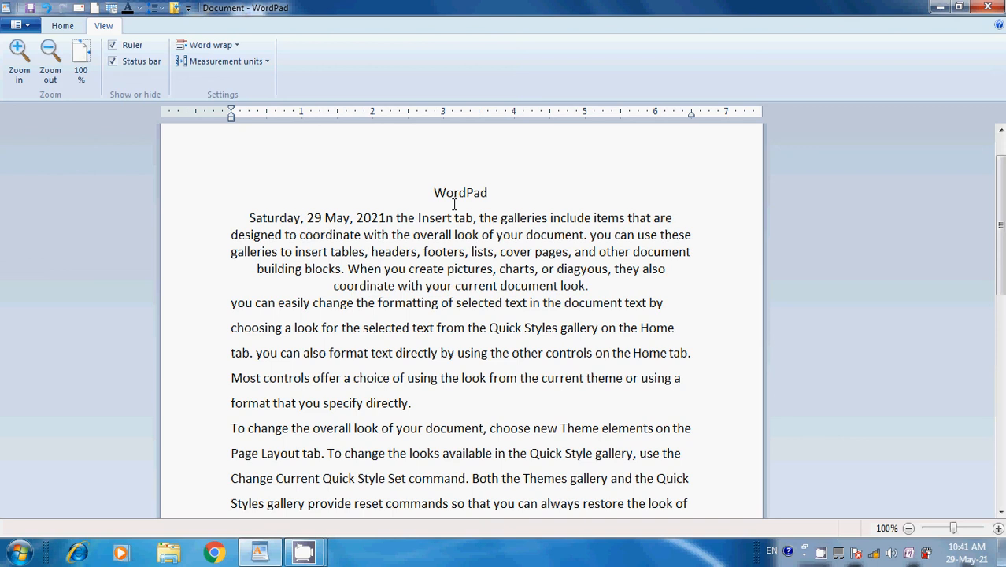
{"action": "left_click", "coordinate": [210, 45]}
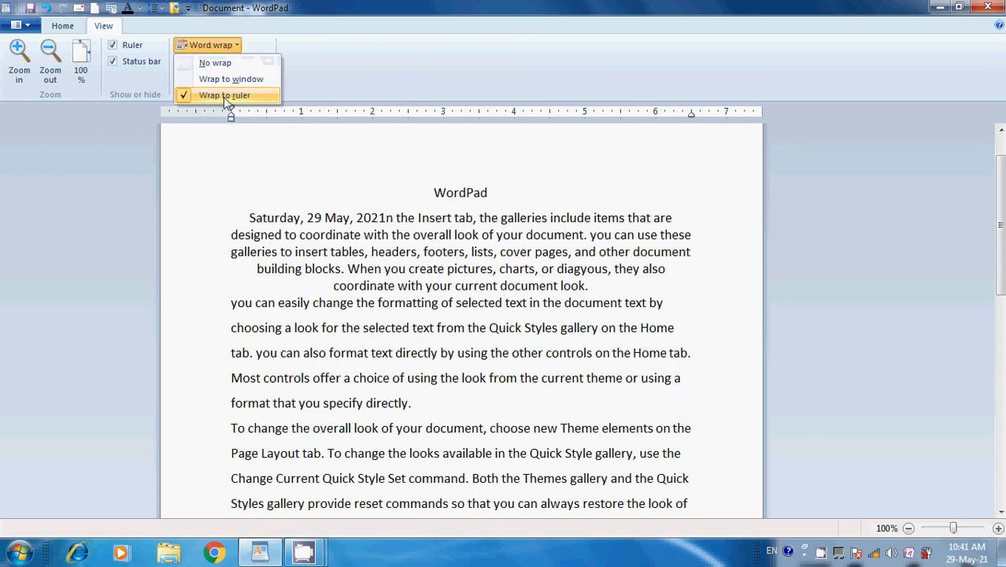
{"action": "left_click", "coordinate": [306, 201]}
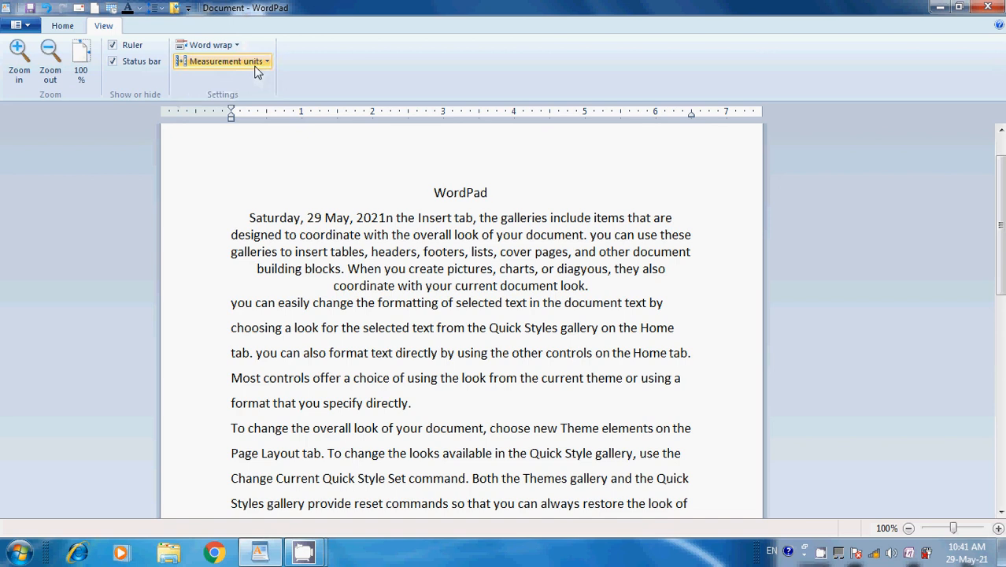
- Change the ruler's measurement units to Centimeters and review the other available units
{"action": "left_click", "coordinate": [256, 69]}
{"action": "left_click", "coordinate": [319, 195]}
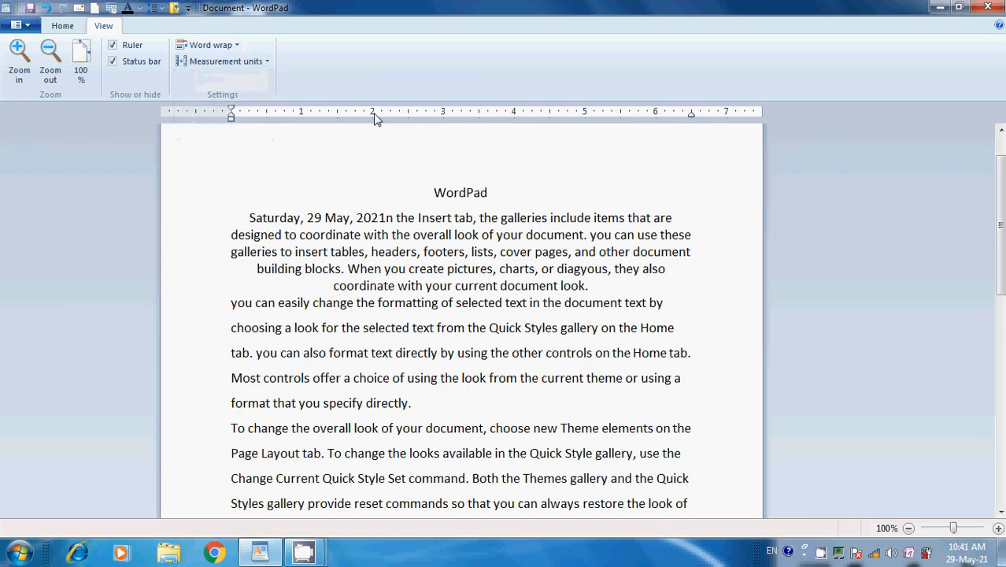
{"action": "left_click", "coordinate": [247, 69]}
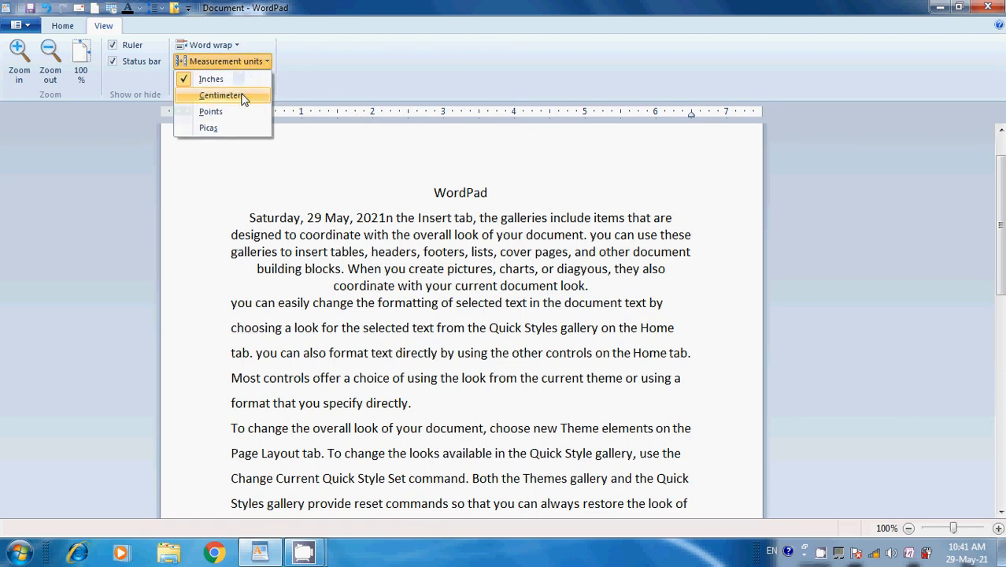
{"action": "left_click", "coordinate": [242, 97]}
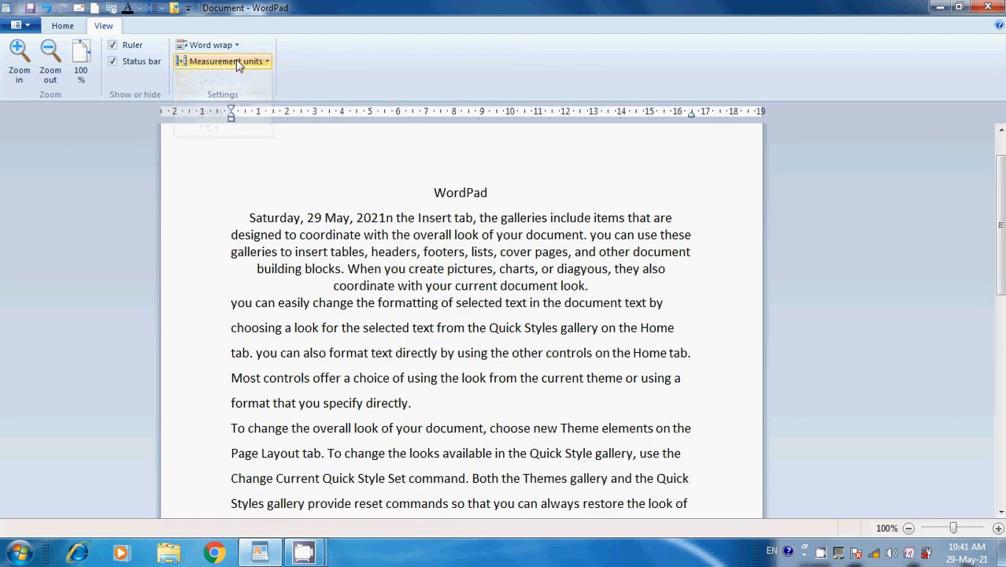
{"action": "left_click", "coordinate": [236, 62]}
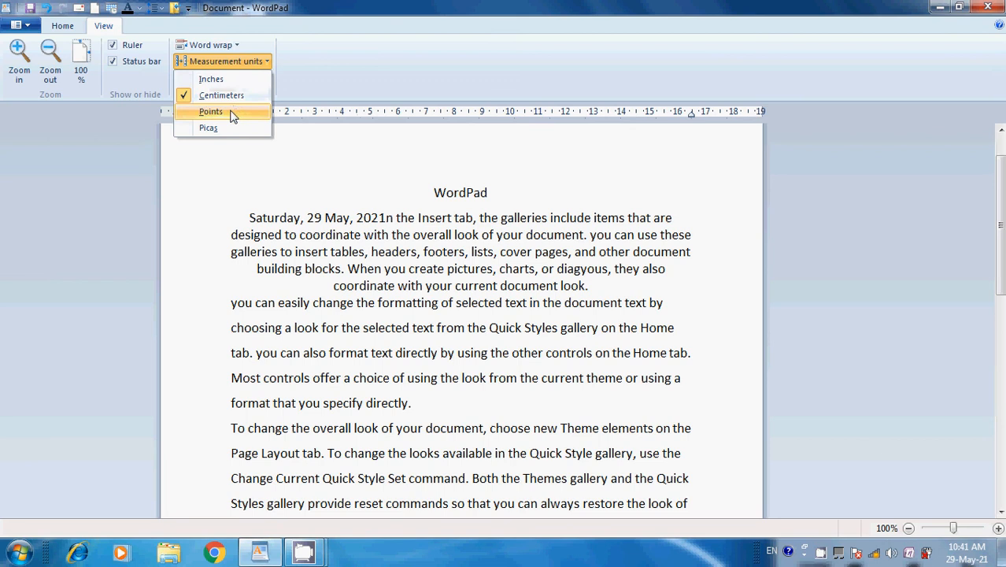
{"action": "left_click", "coordinate": [305, 169]}
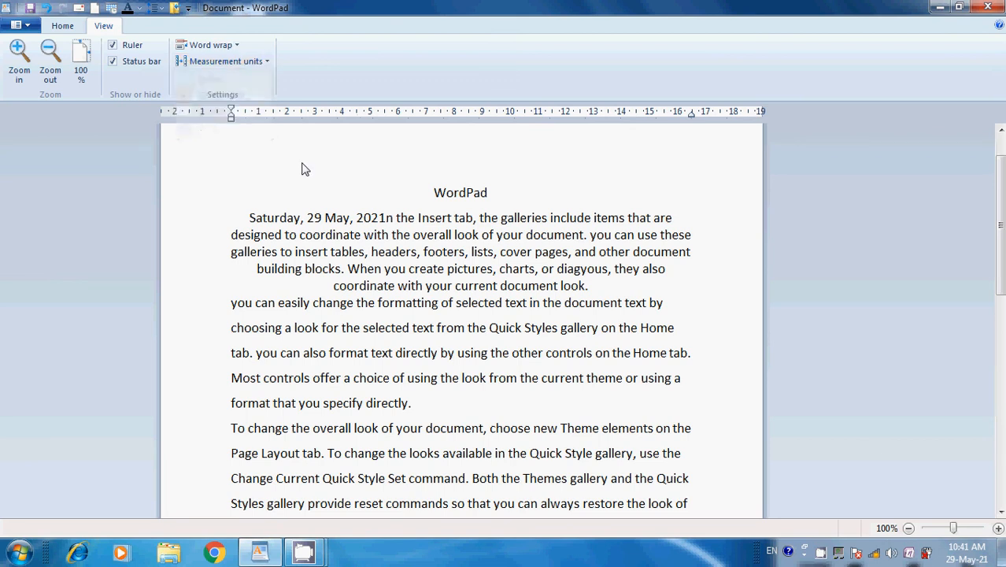
- Look over the formats offered for saving a copy of the document, and minimize the document window
{"action": "left_click", "coordinate": [65, 27]}
{"action": "left_click", "coordinate": [19, 26]}
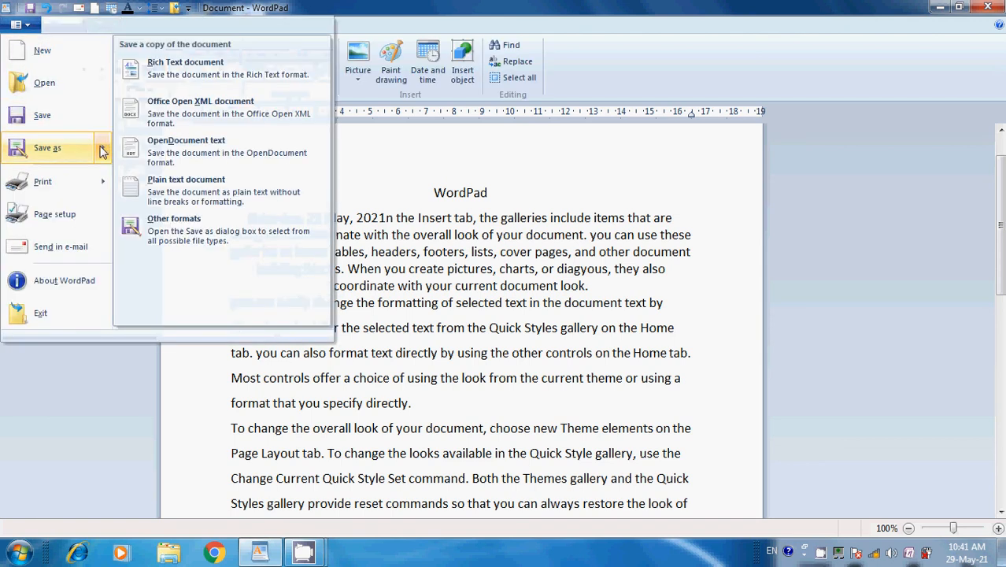
{"action": "left_click", "coordinate": [234, 402]}
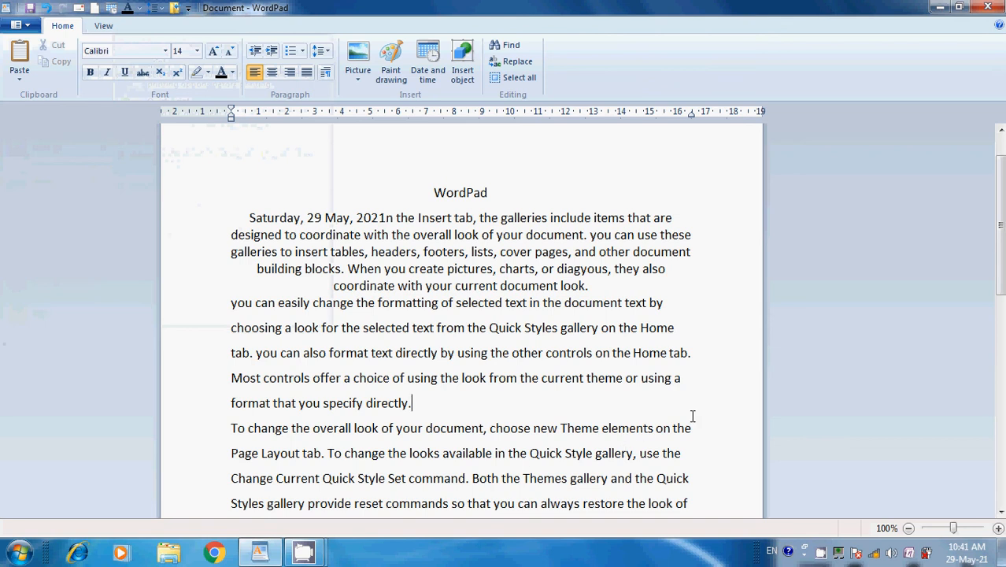
{"action": "mouse_move", "coordinate": [1002, 275]}
{"action": "left_mouse_down"}
{"action": "mouse_move", "coordinate": [1001, 349]}
{"action": "mouse_move", "coordinate": [1002, 257]}
{"action": "left_mouse_up"}
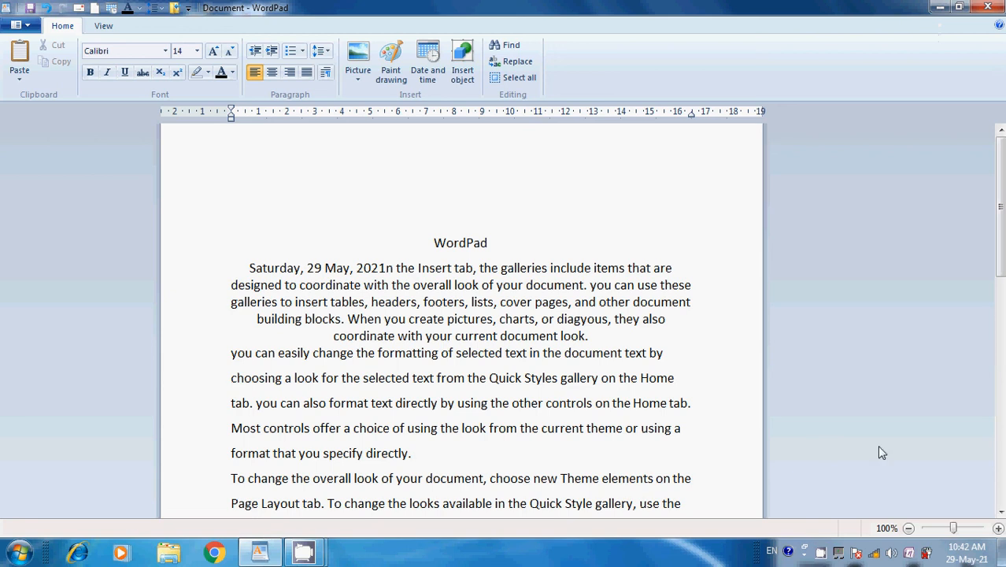
{"action": "left_click", "coordinate": [940, 7]}
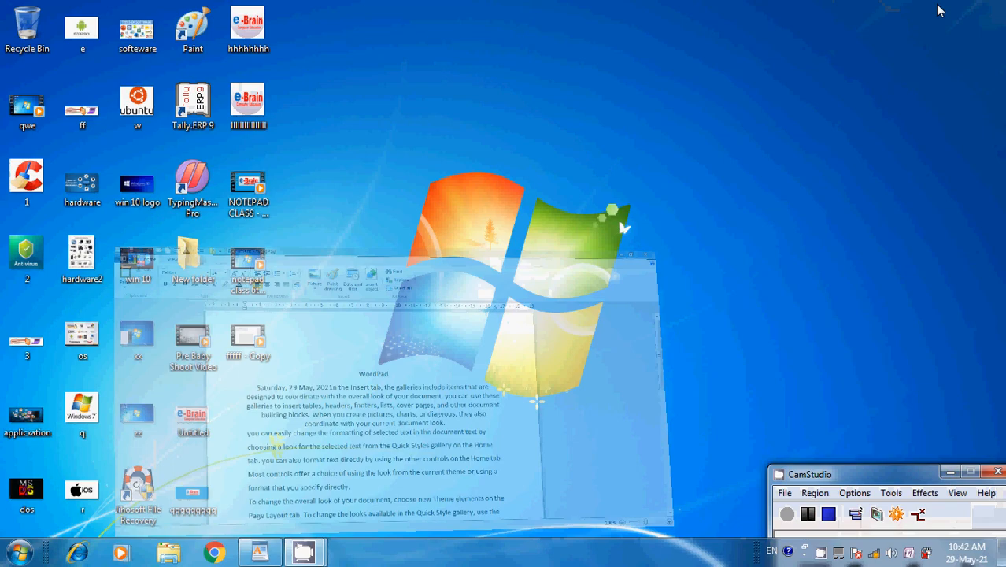